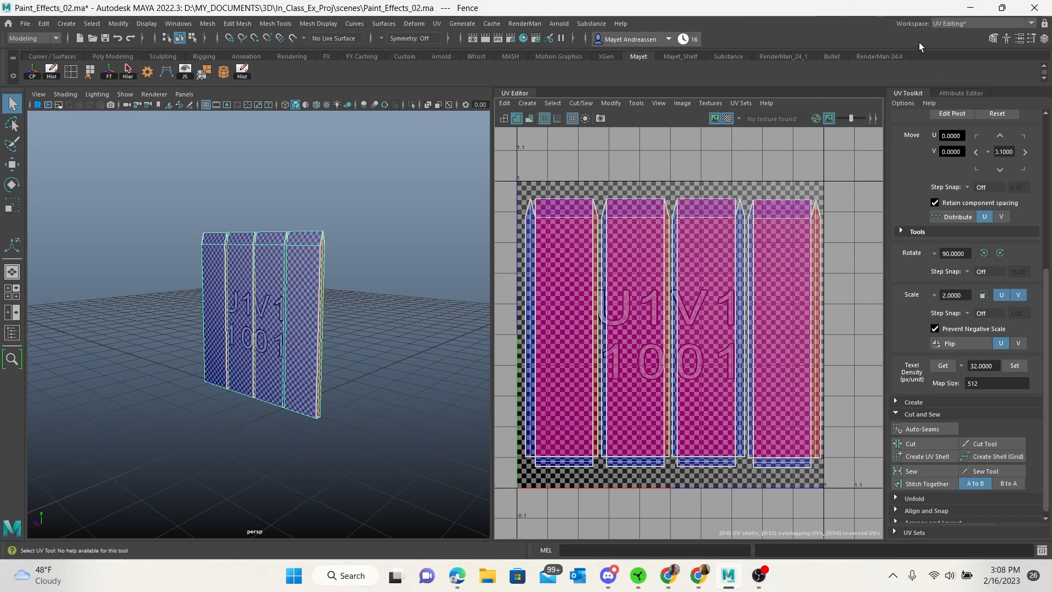
Step: Switch the workspace to General, and open the Content Browser in a spot where its folders are easy to view
click(966, 23)
click(965, 34)
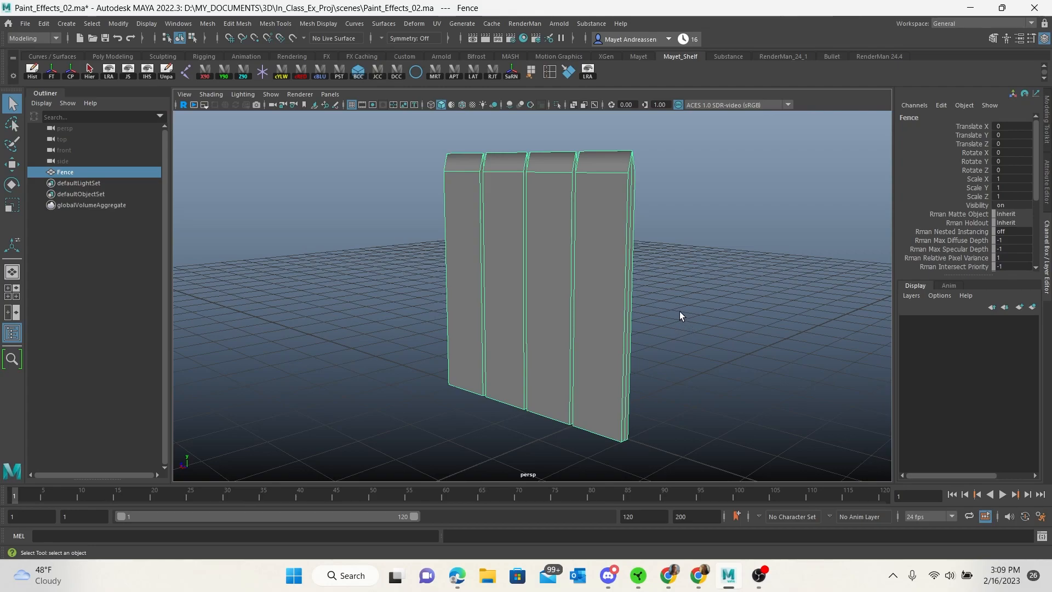
click(181, 25)
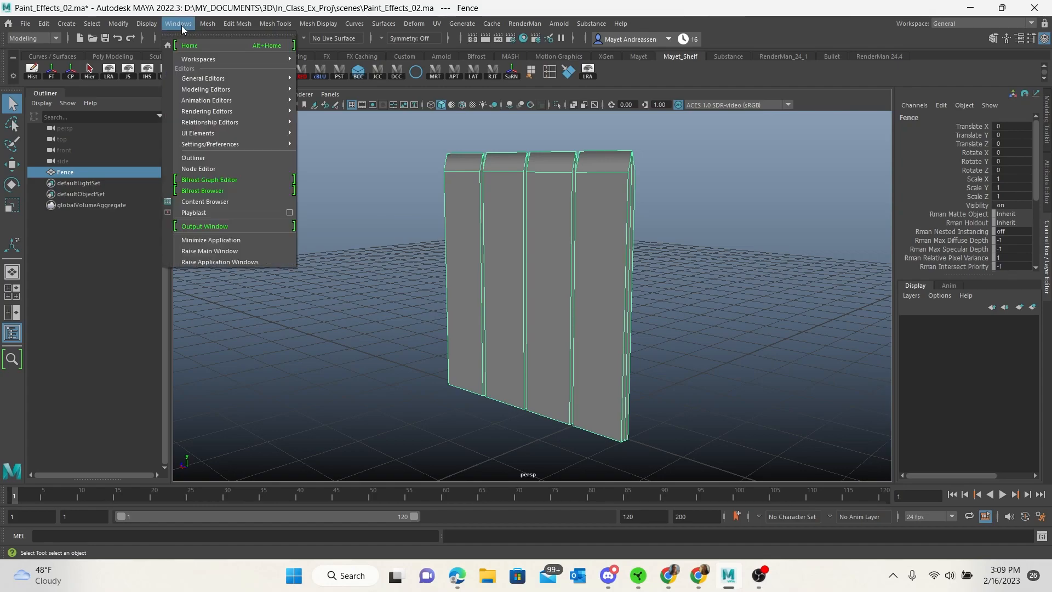
mouse_move(188, 86)
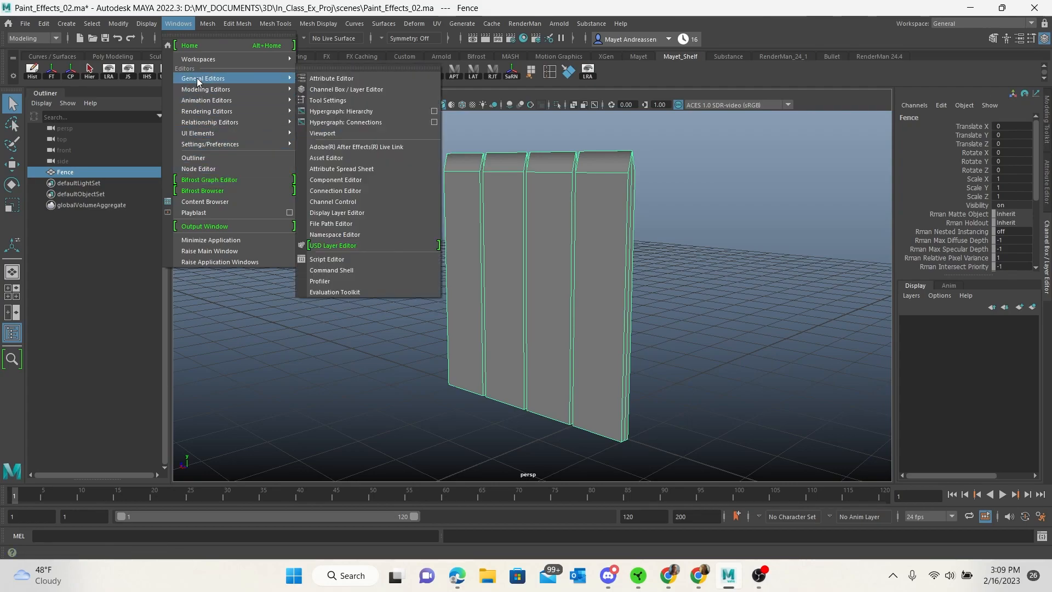
click(205, 203)
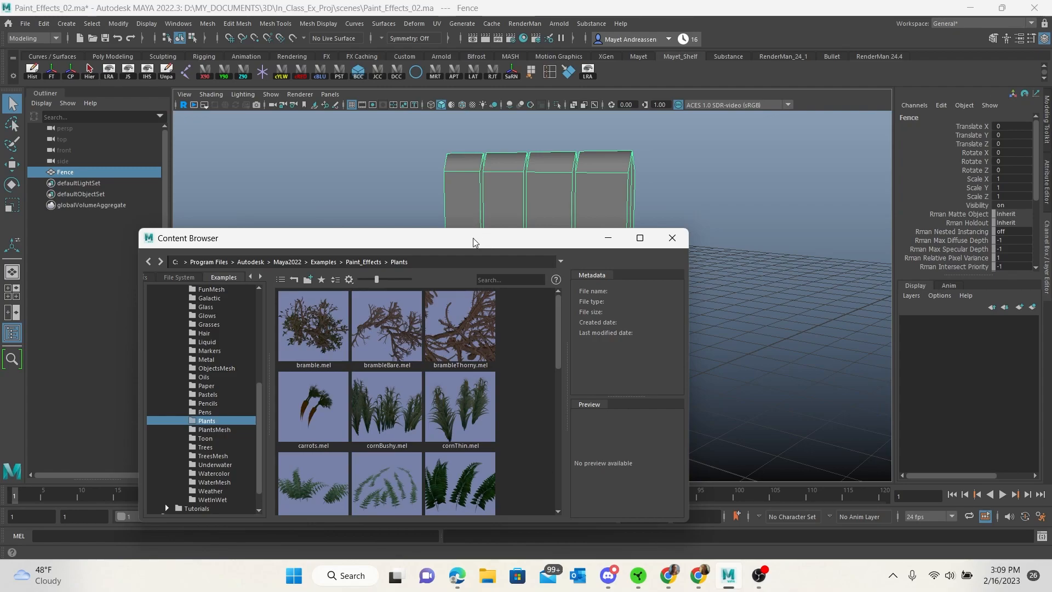
drag(472, 238, 497, 131)
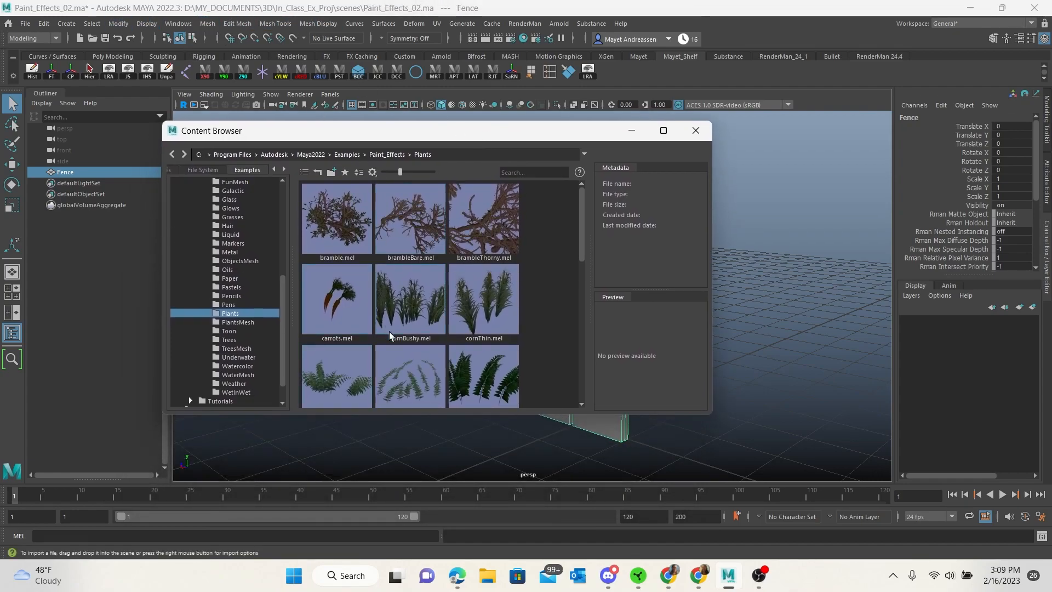
Step: Collapse the example folder tree and expand the Examples and Paint Effects folders again
scroll(275, 317, up, 7)
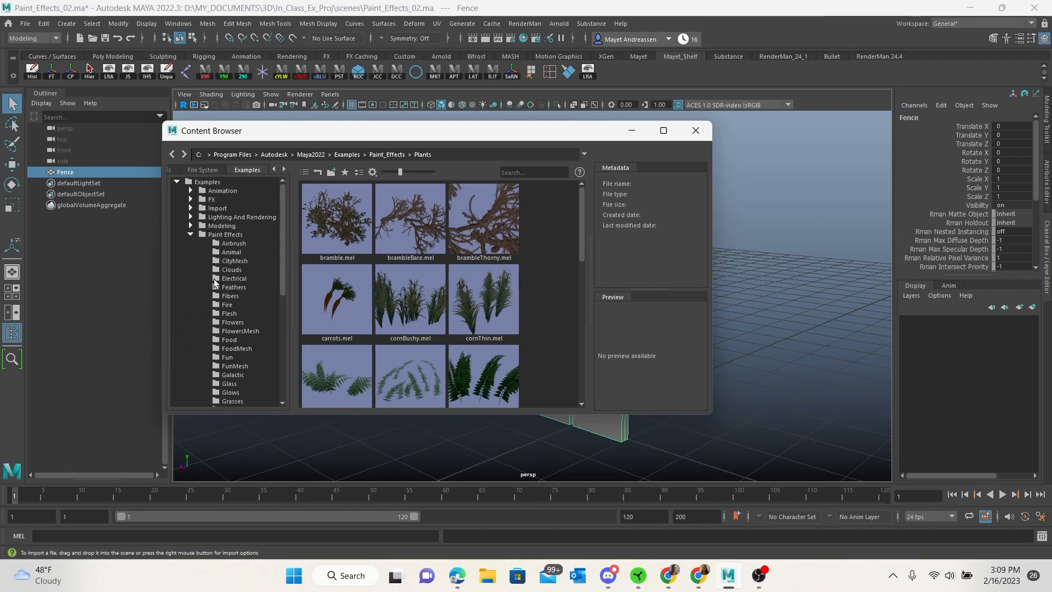
click(190, 235)
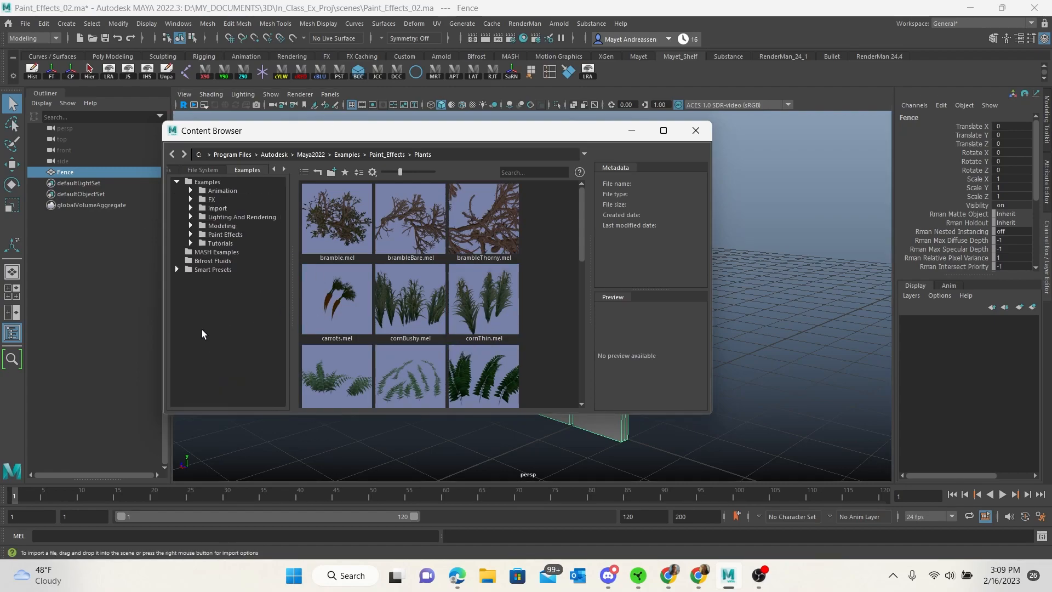
double_click(206, 184)
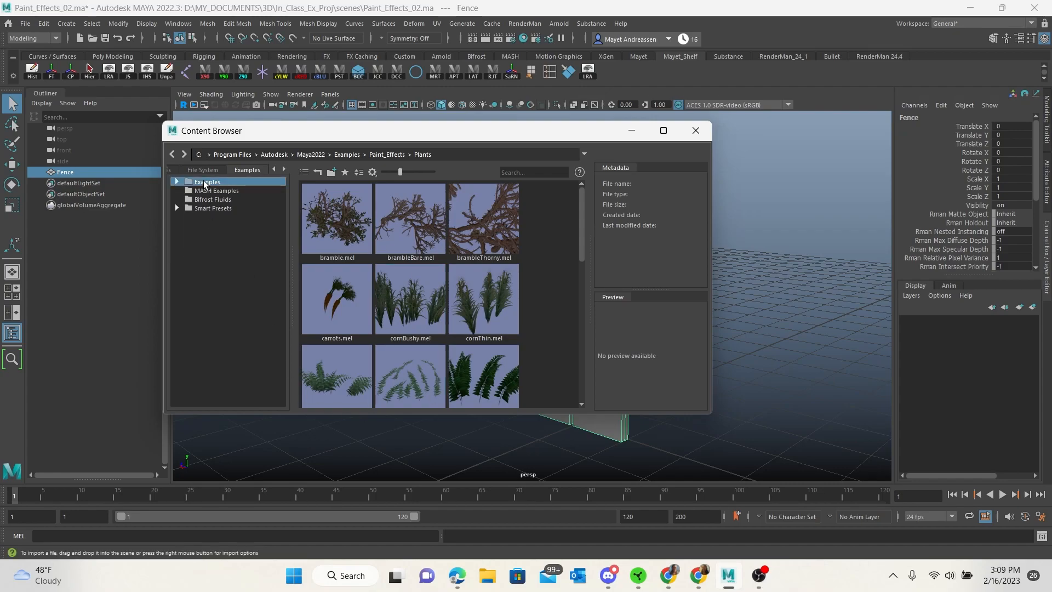
click(175, 182)
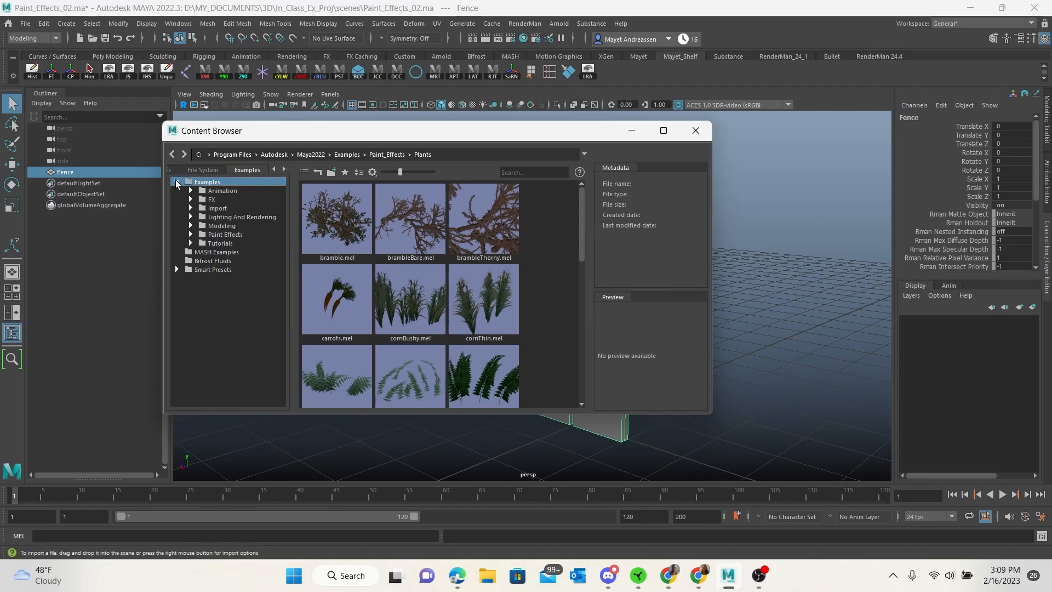
click(191, 235)
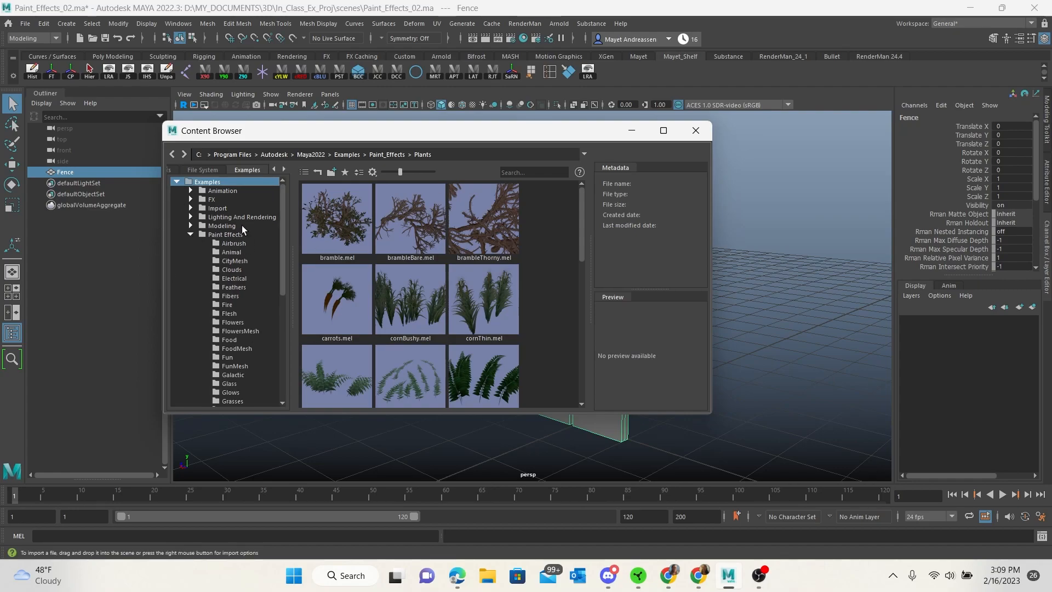
Step: Look through the Food, Glass, Liquid, Galactic, Flowers, Fibers and Fire brush folders of Paint Effects
scroll(234, 368, down, 2)
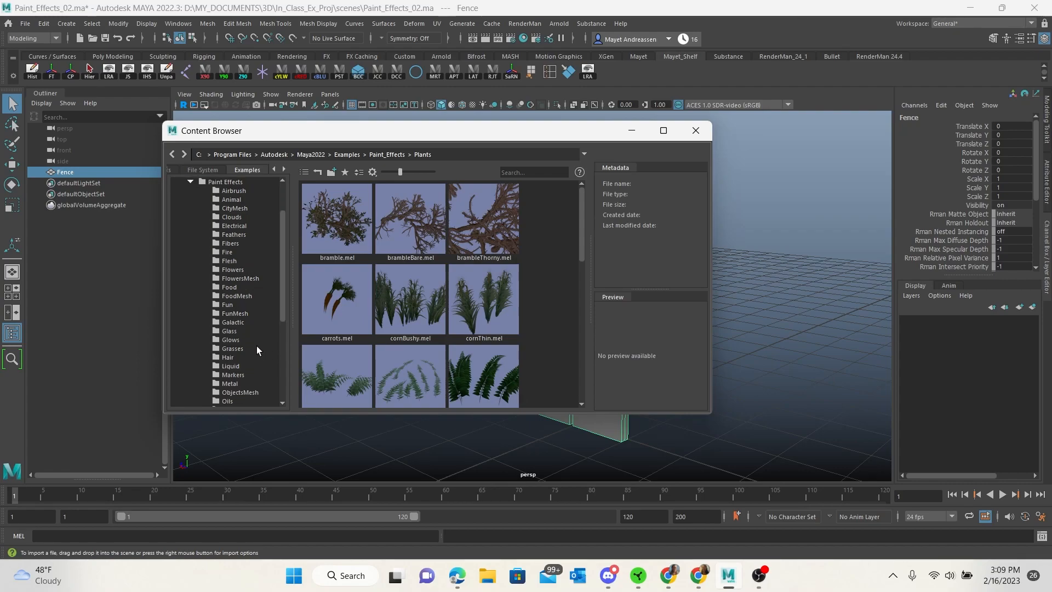
scroll(251, 337, down, 1)
scroll(249, 333, down, 1)
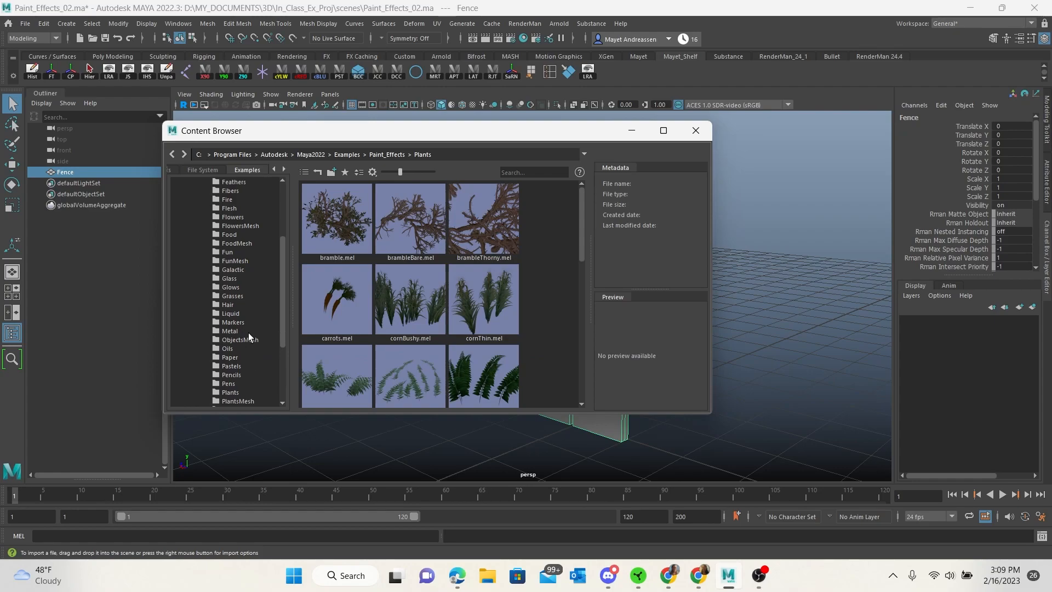
click(238, 235)
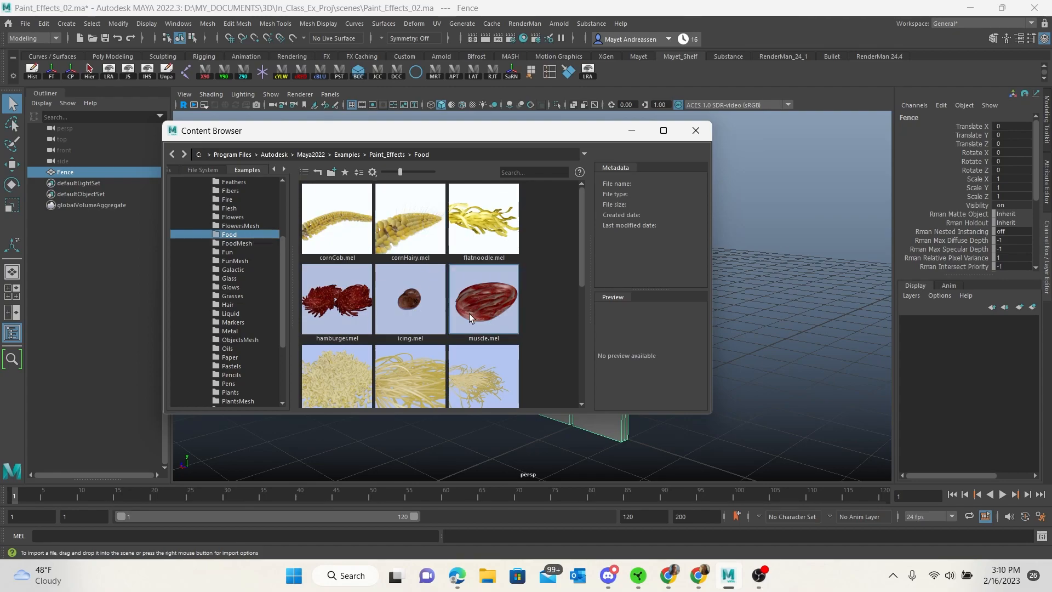
scroll(469, 314, down, 3)
scroll(485, 334, up, 3)
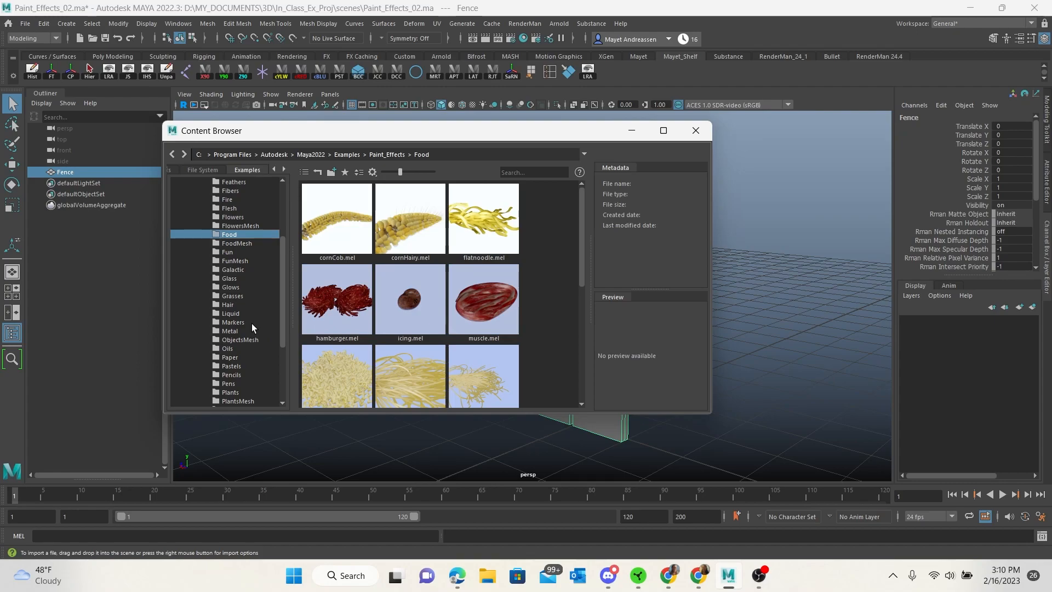
click(230, 279)
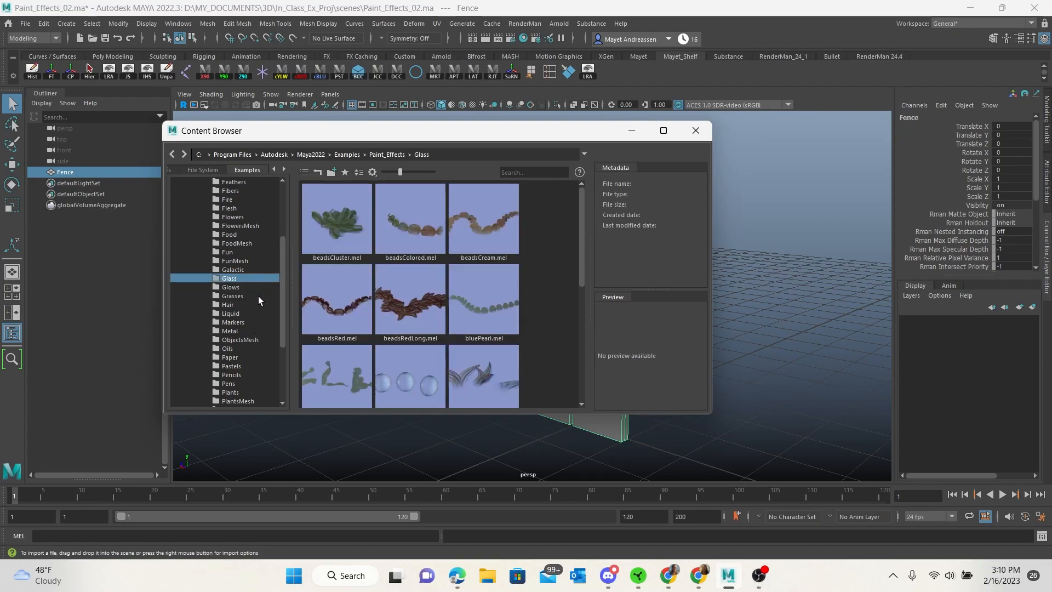
click(229, 304)
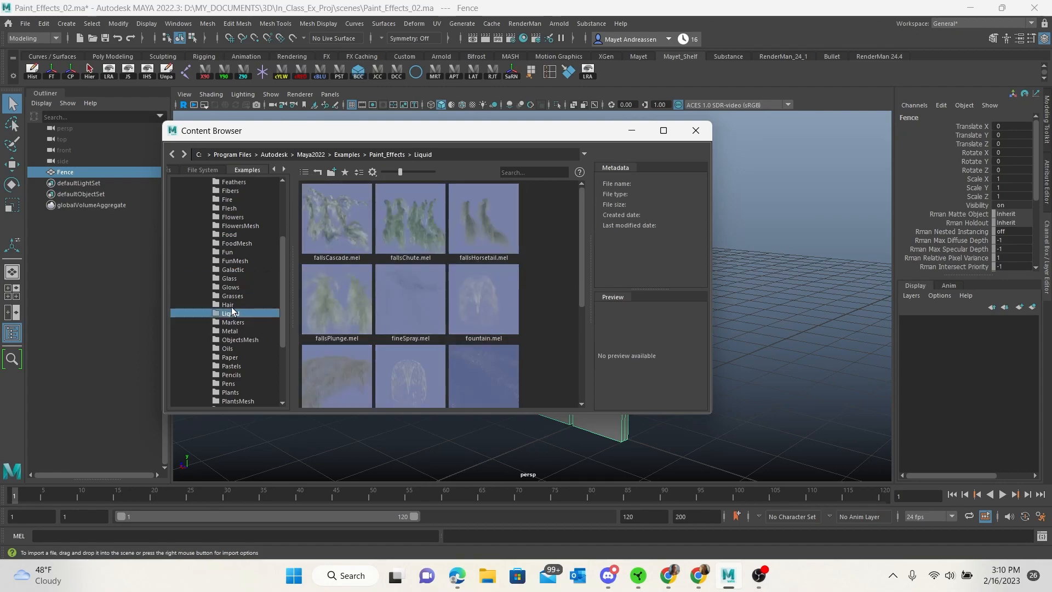
click(244, 270)
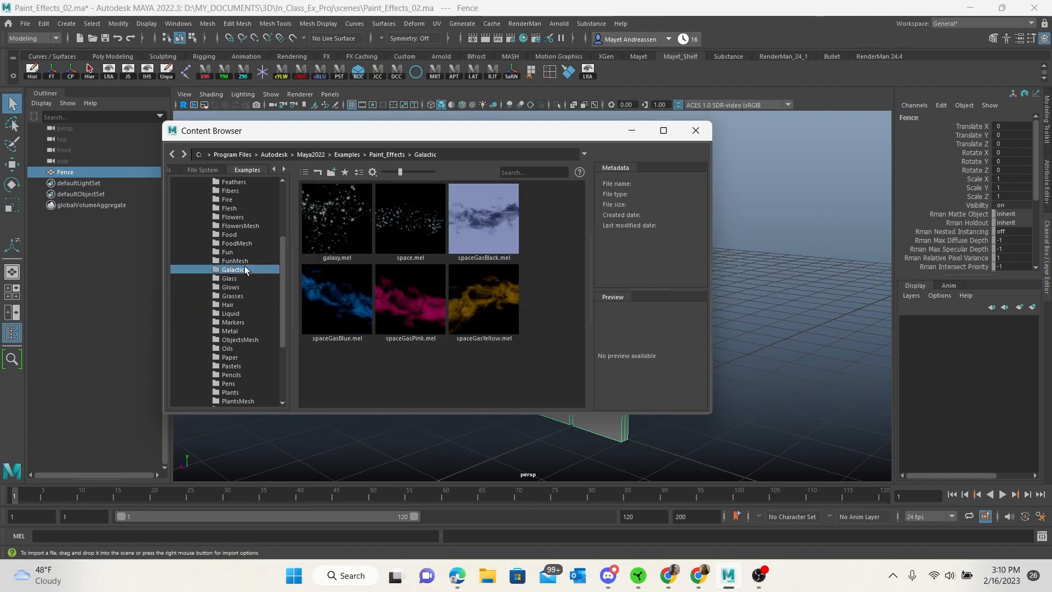
click(244, 218)
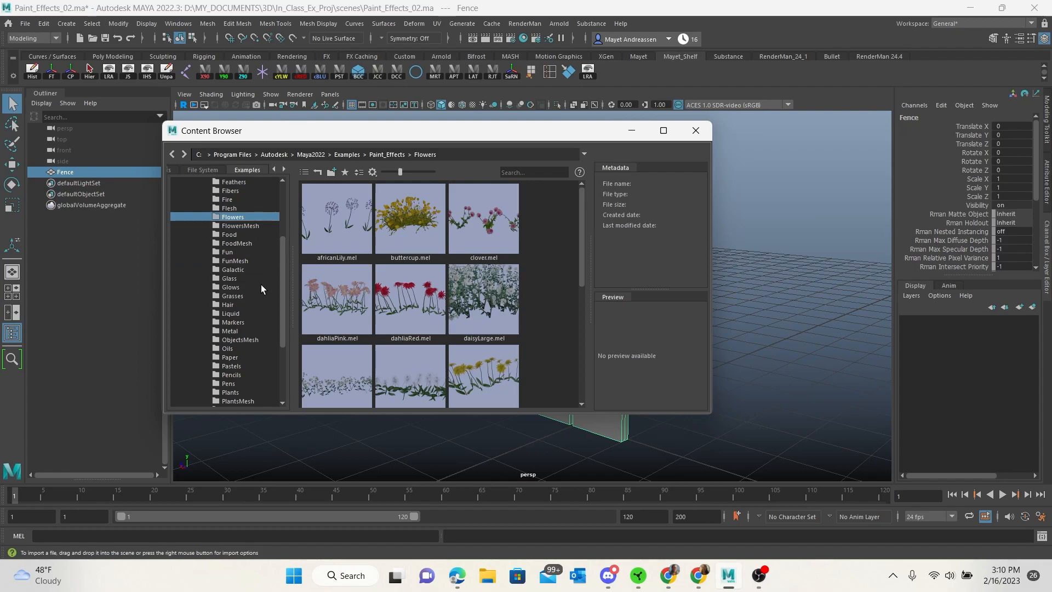
click(237, 193)
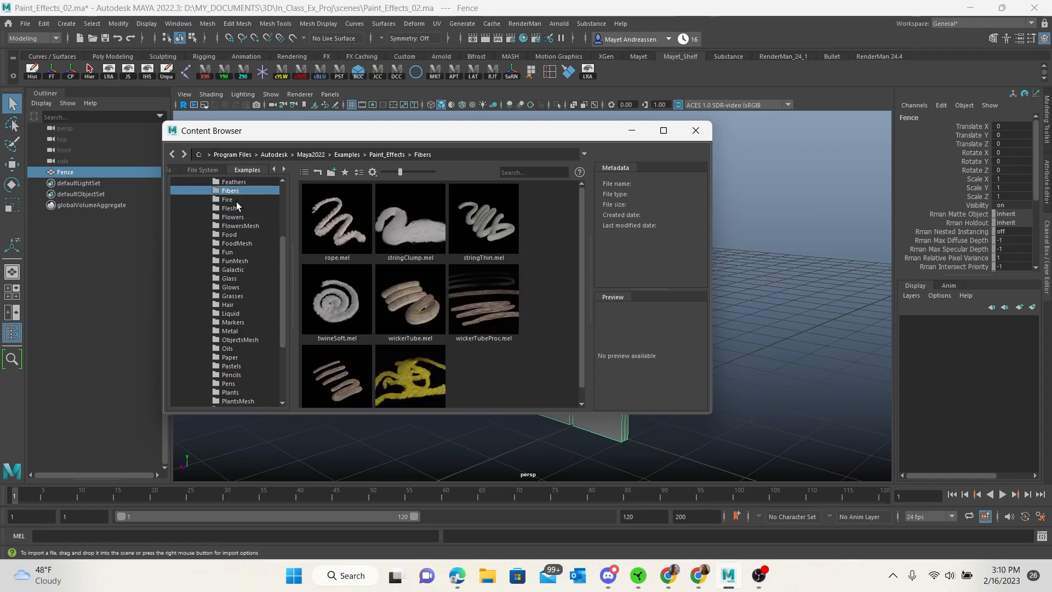
click(237, 200)
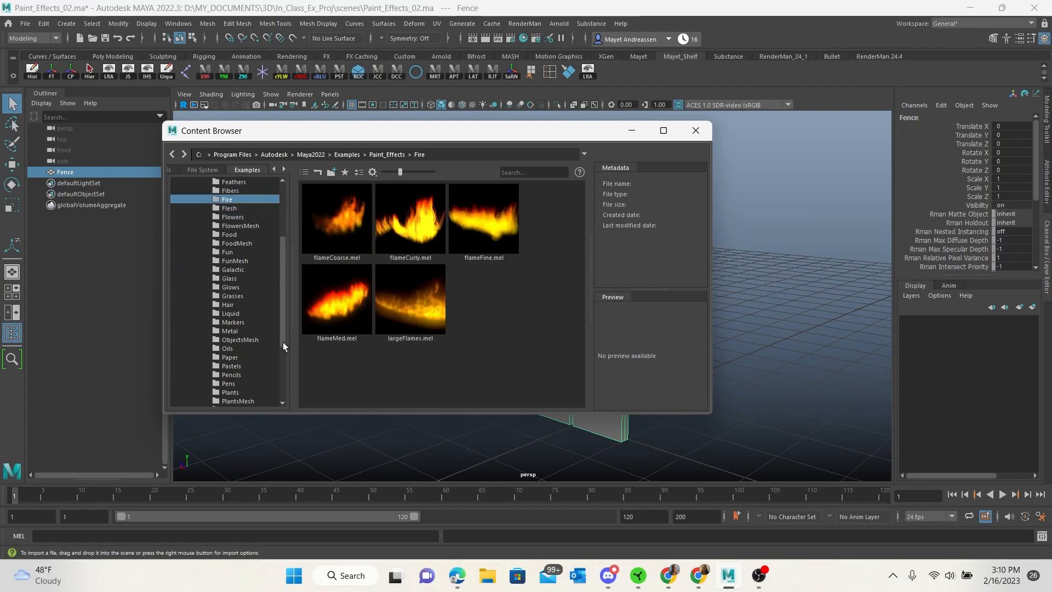
scroll(263, 362, down, 2)
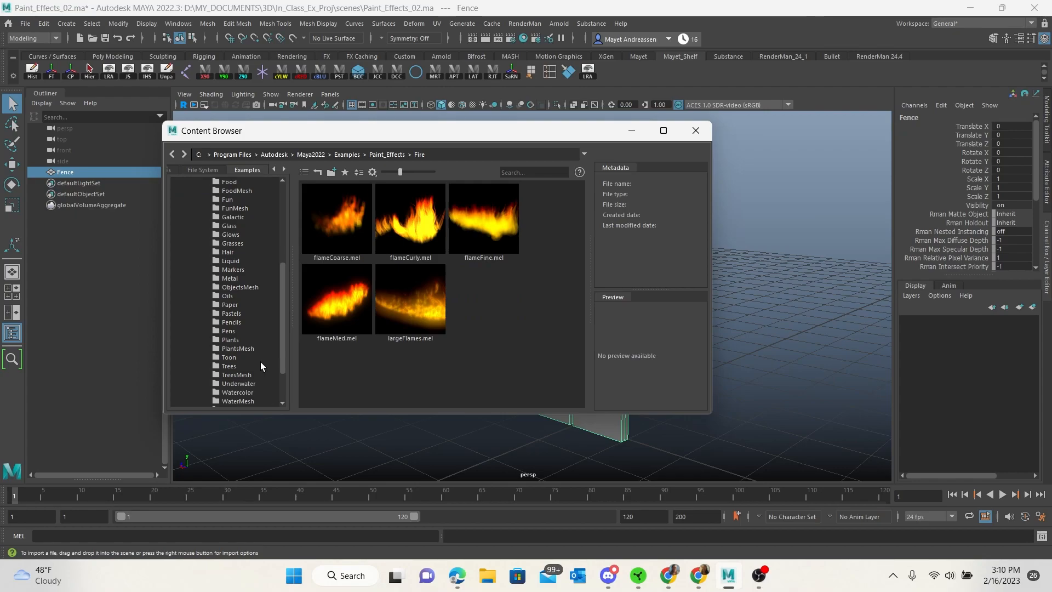
Step: Look over the PlantsMesh brushes and return to the Plants folder to display its vine brushes
click(237, 342)
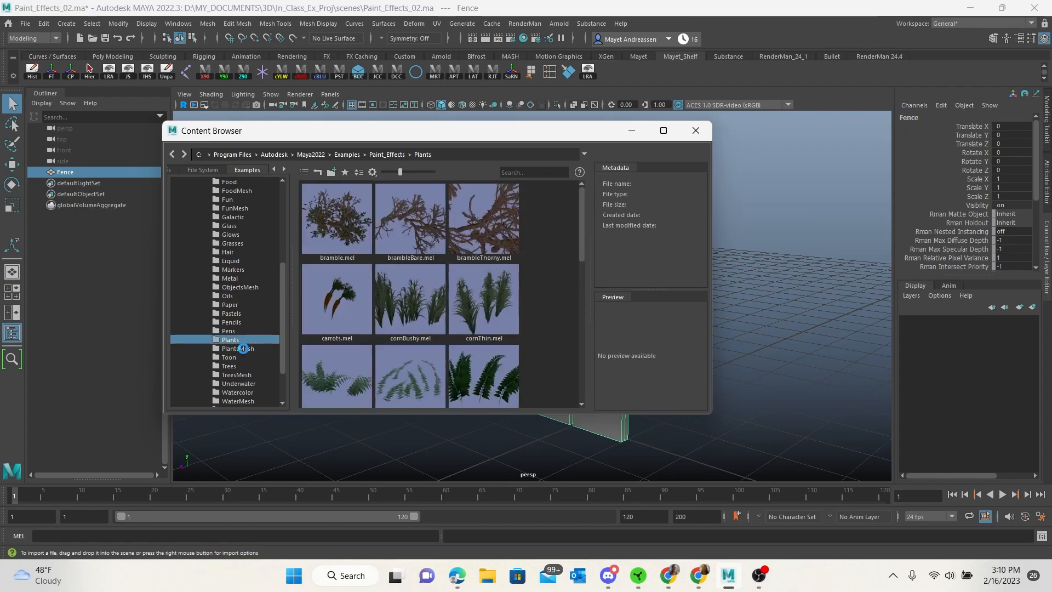
click(241, 347)
scroll(445, 320, down, 5)
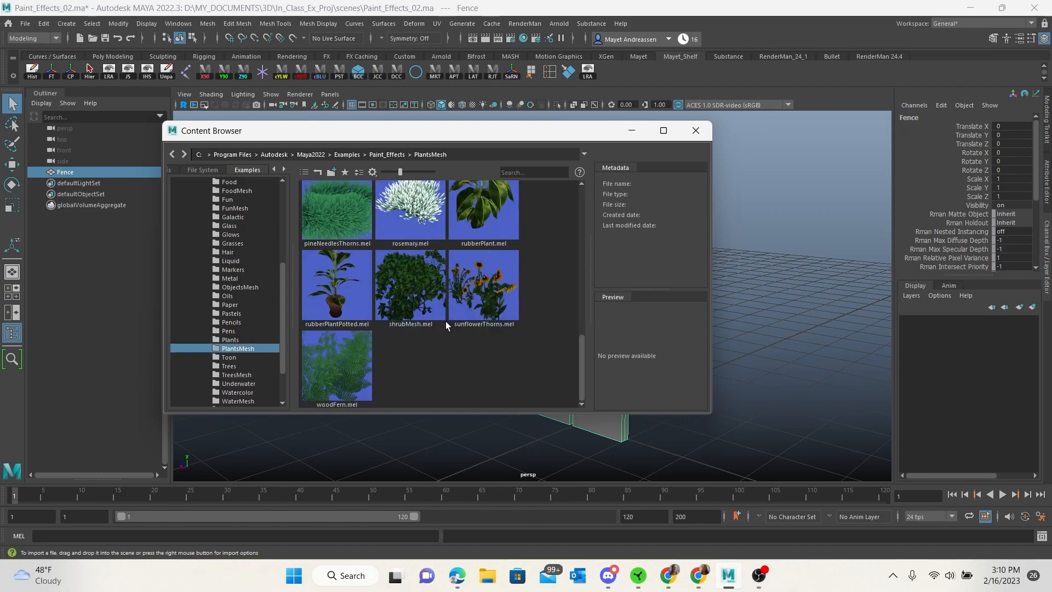
click(240, 339)
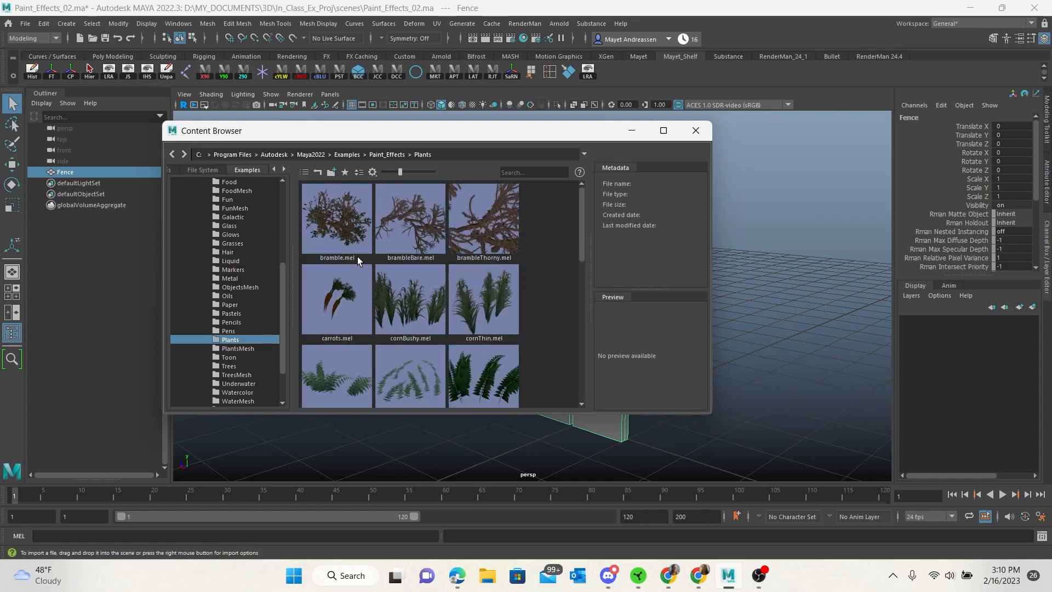
scroll(511, 324, down, 5)
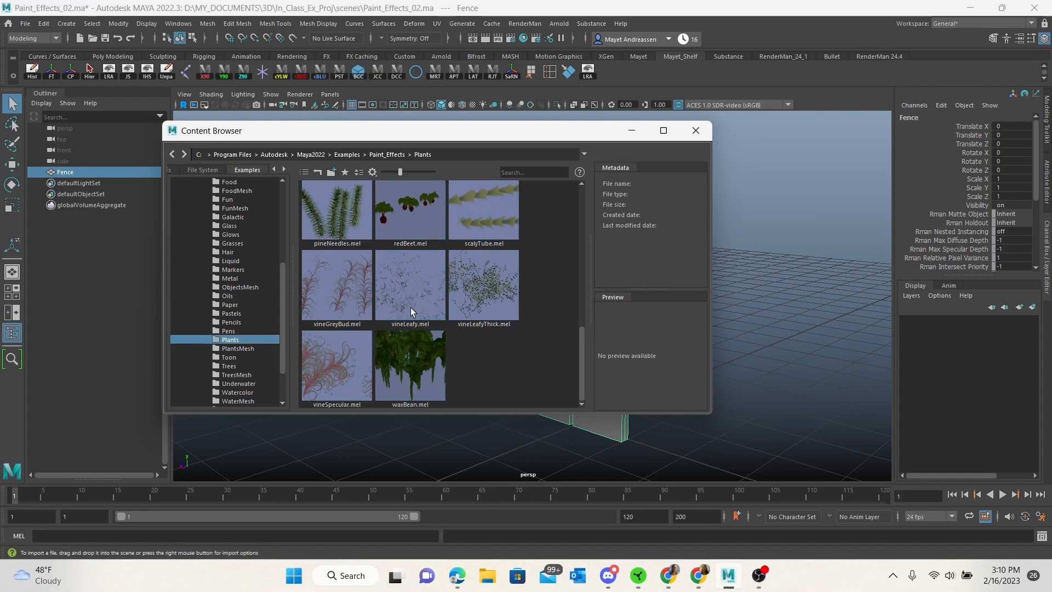
Step: Move the Content Browser clear of the fence and make the selected Fence object paintable for Paint Effects
drag(471, 133, 298, 382)
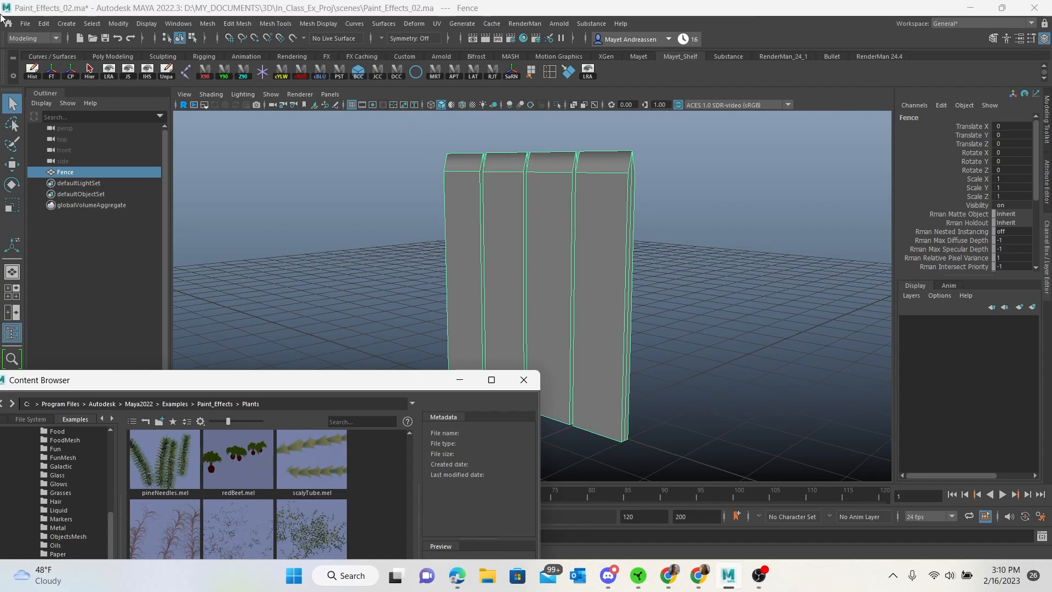
click(31, 41)
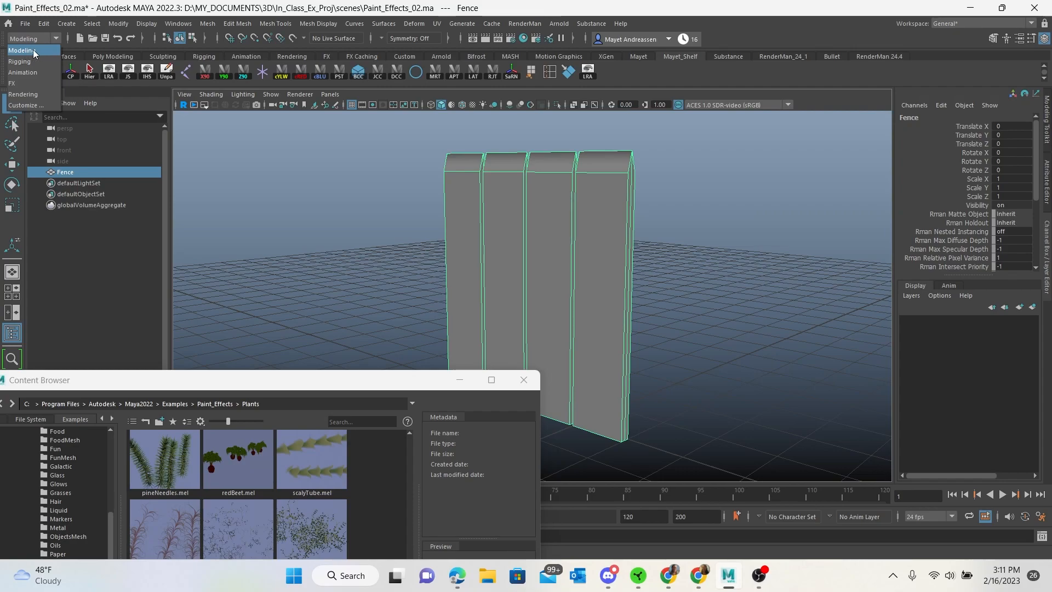
click(33, 50)
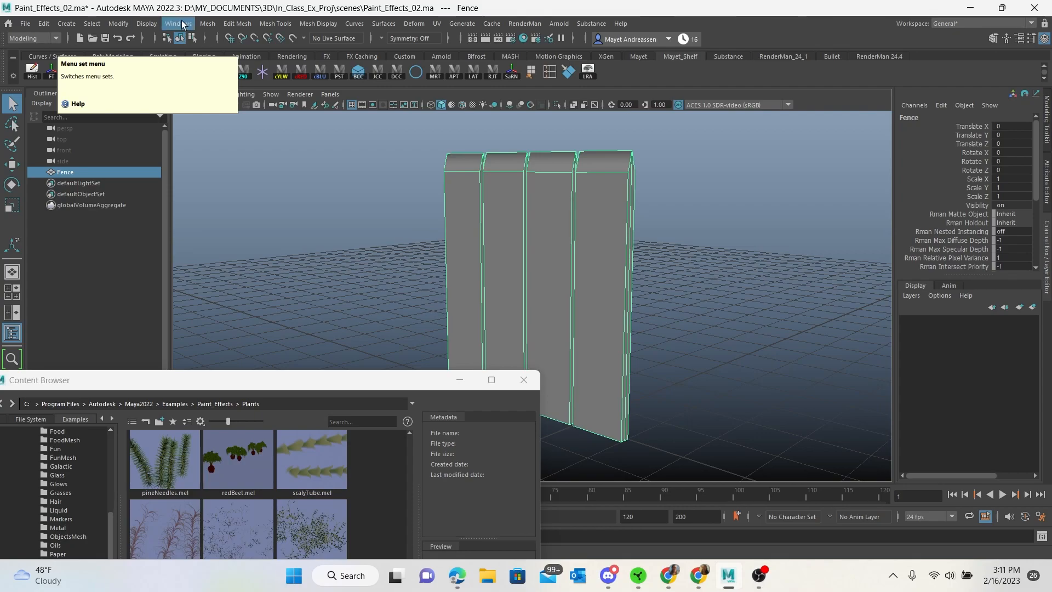
click(466, 25)
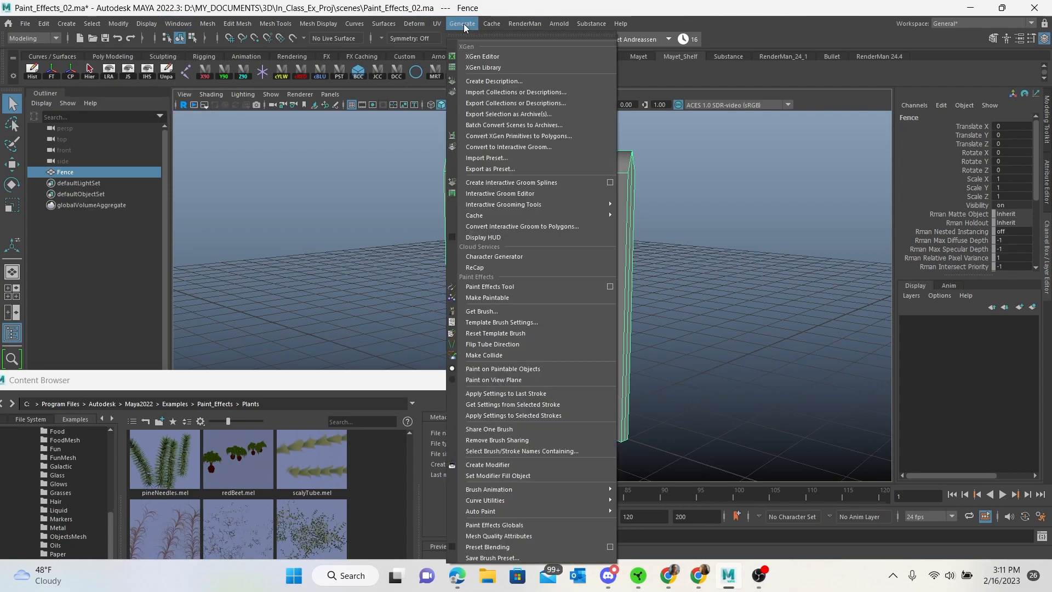
click(498, 297)
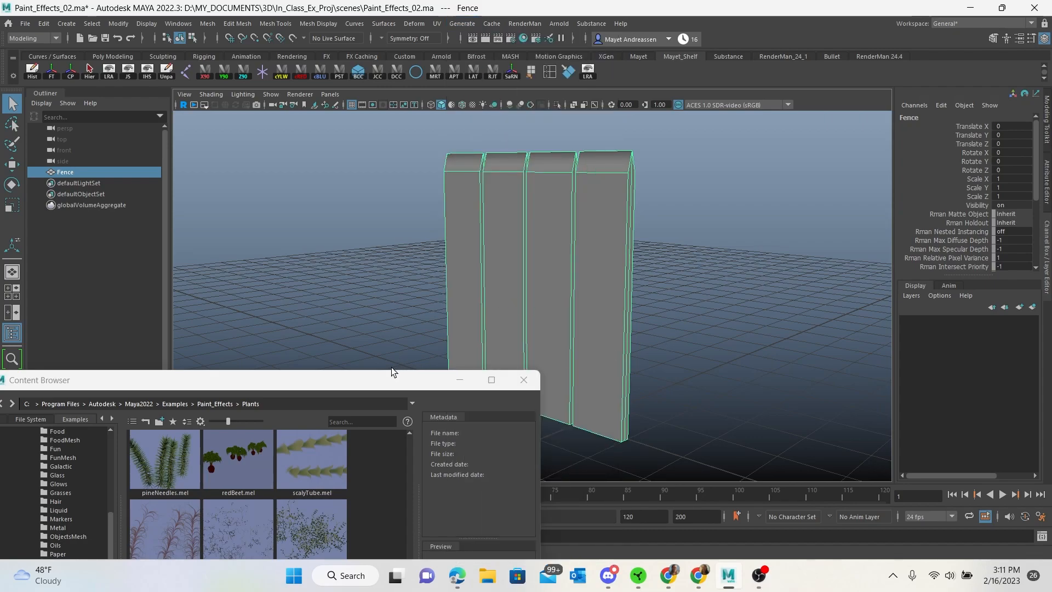
Step: Choose the vineLeafy.mel brush from the Plants folder and minimize the Content Browser
drag(386, 387, 282, 117)
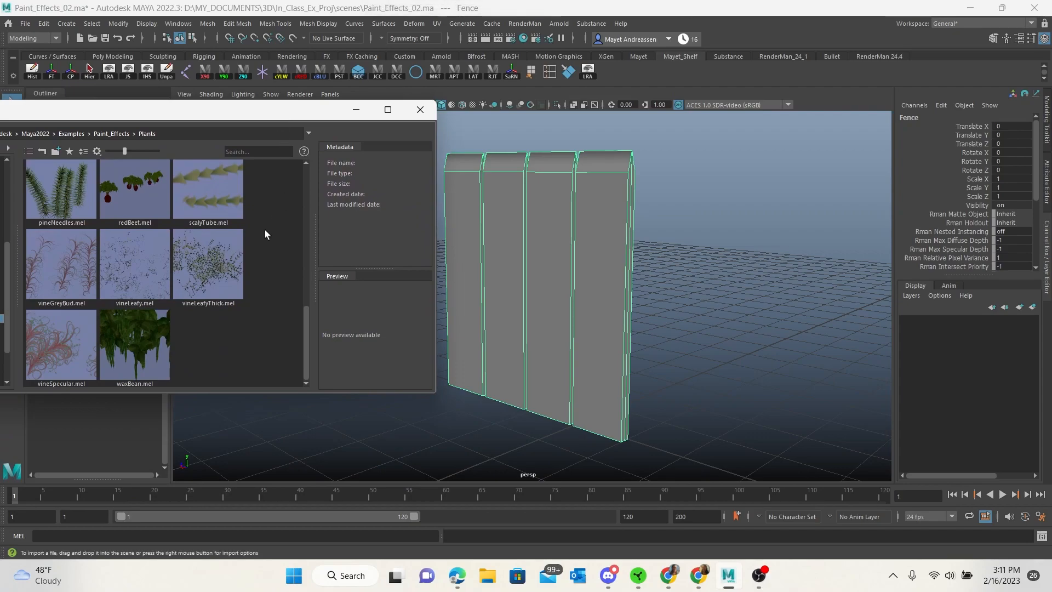
click(134, 269)
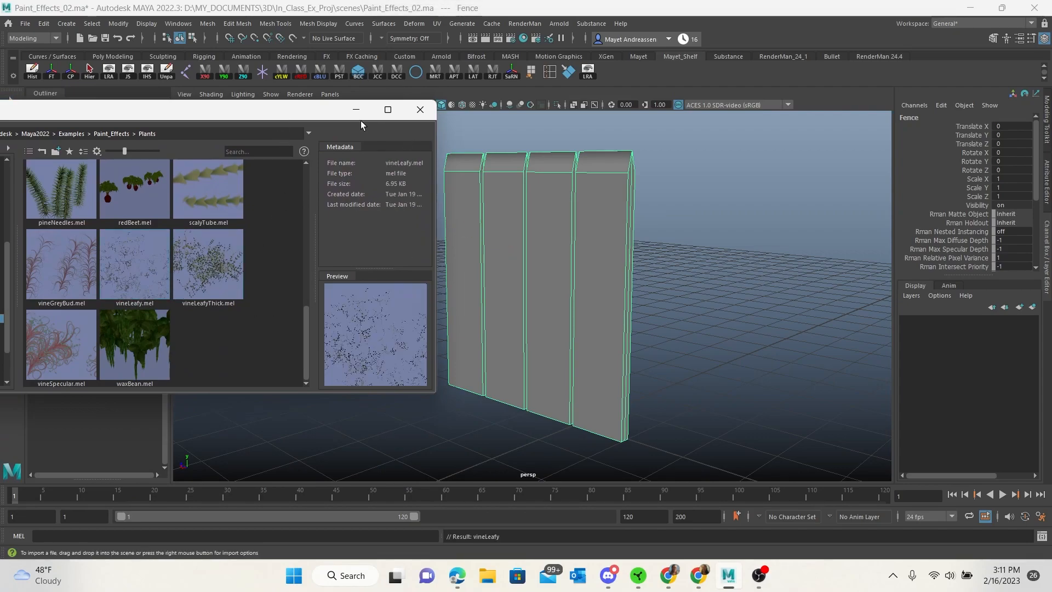
click(357, 109)
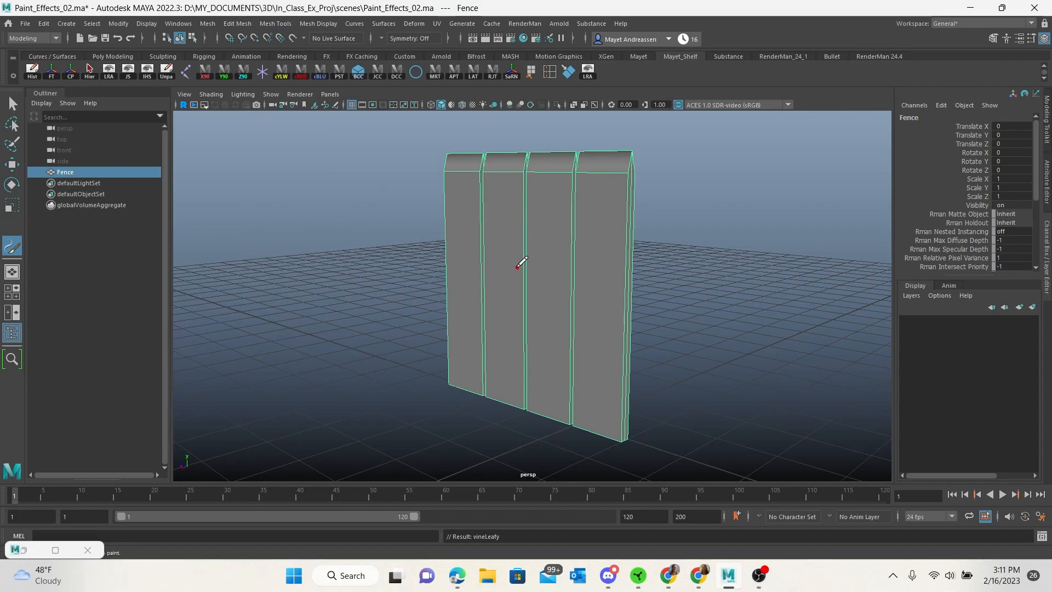
Step: Review the stroke settings of the Paint Effects Tool, including display quality and pressure mapping
double_click(12, 249)
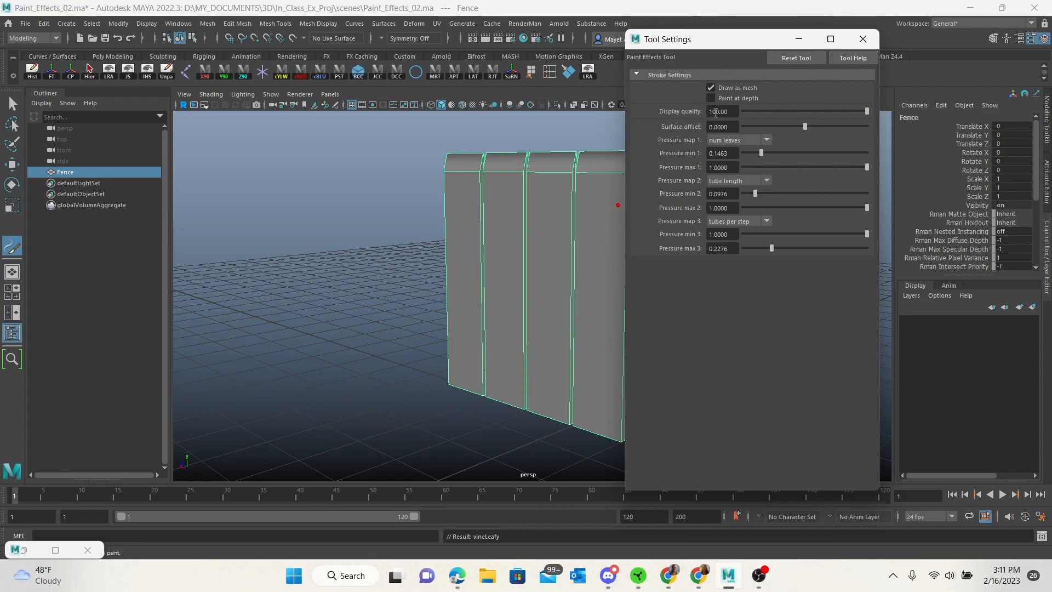
click(863, 39)
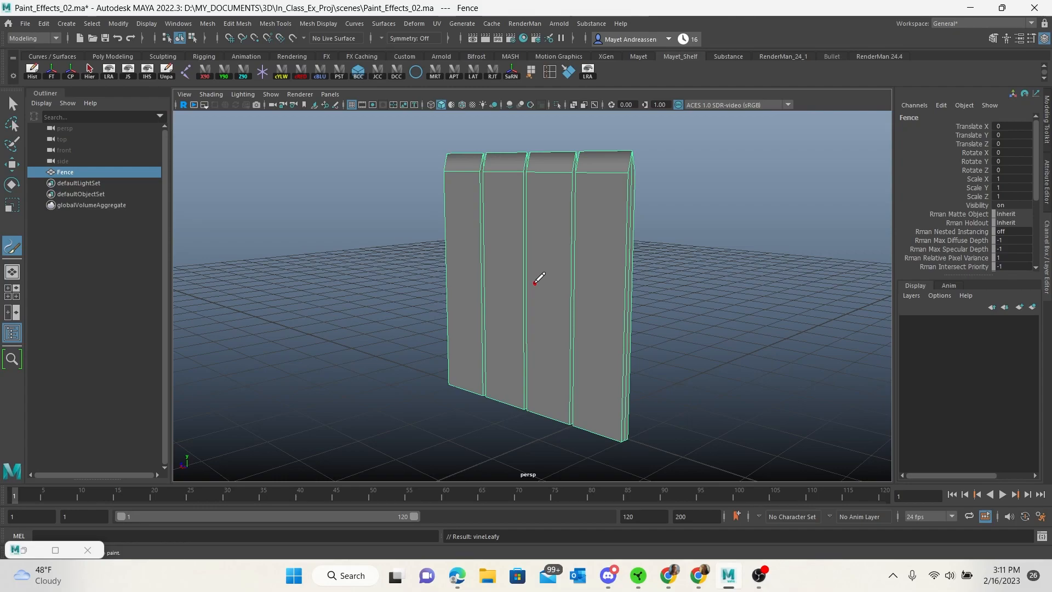
Step: Resize the Paint Effects brush and paint a leafy vine stroke diagonally across the fence
key(b)
mouse_move(535, 283)
mouse_down()
mouse_move(656, 291)
mouse_move(546, 313)
mouse_move(590, 305)
mouse_move(560, 312)
mouse_up()
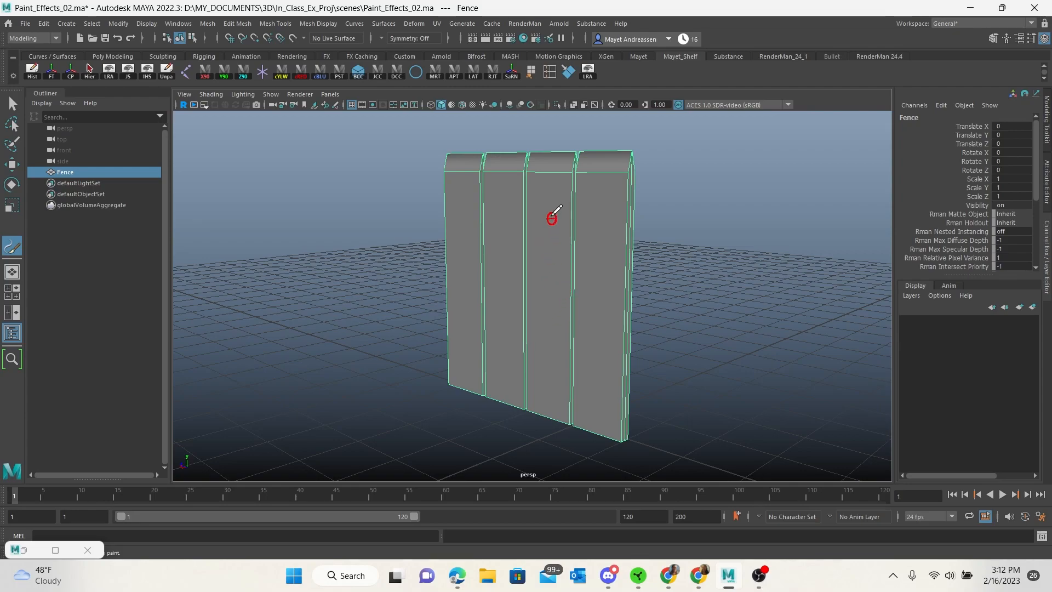
drag(469, 173, 614, 392)
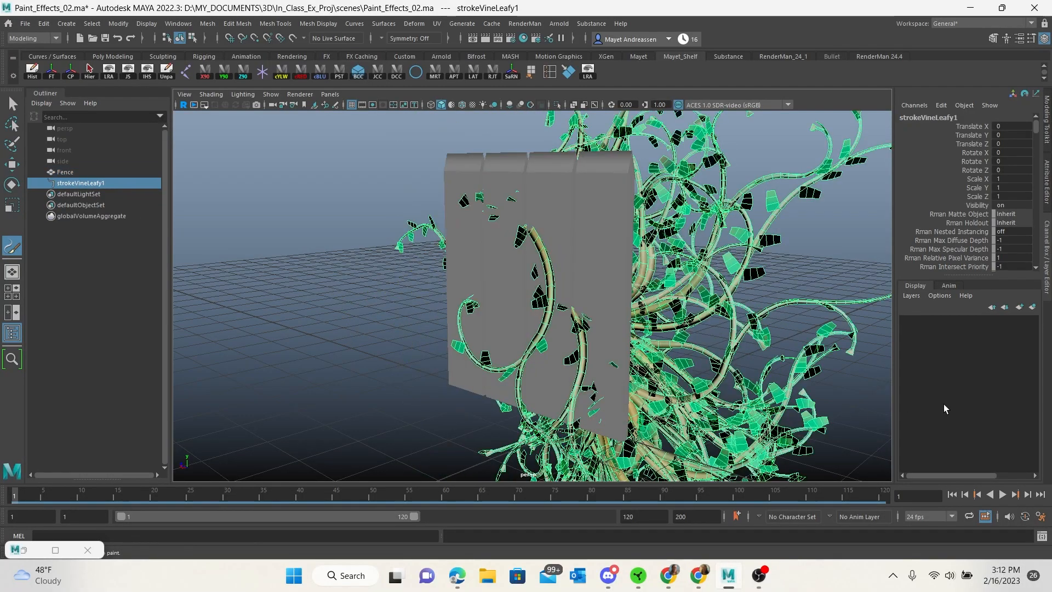
alt+drag(843, 307, 592, 306)
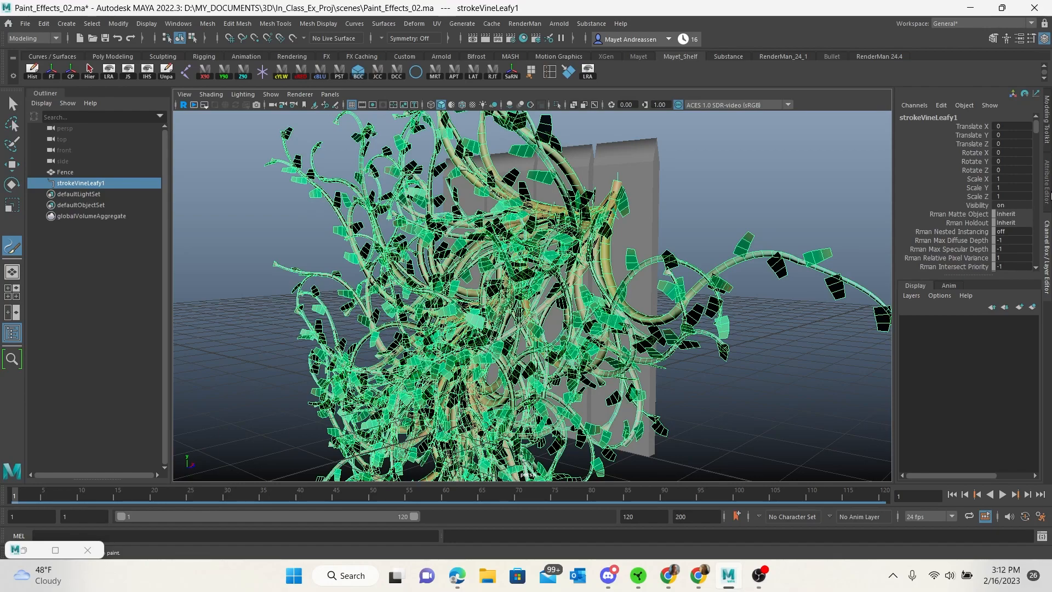
Step: Set the first vine stroke's brush Global Scale to 1.040 in the Attribute Editor
click(1048, 186)
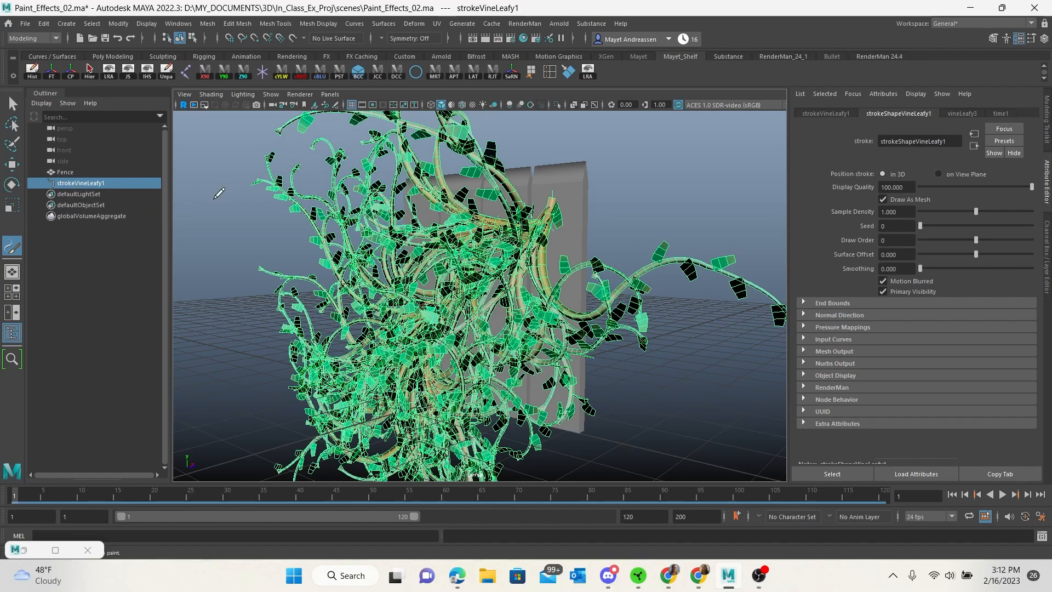
click(840, 115)
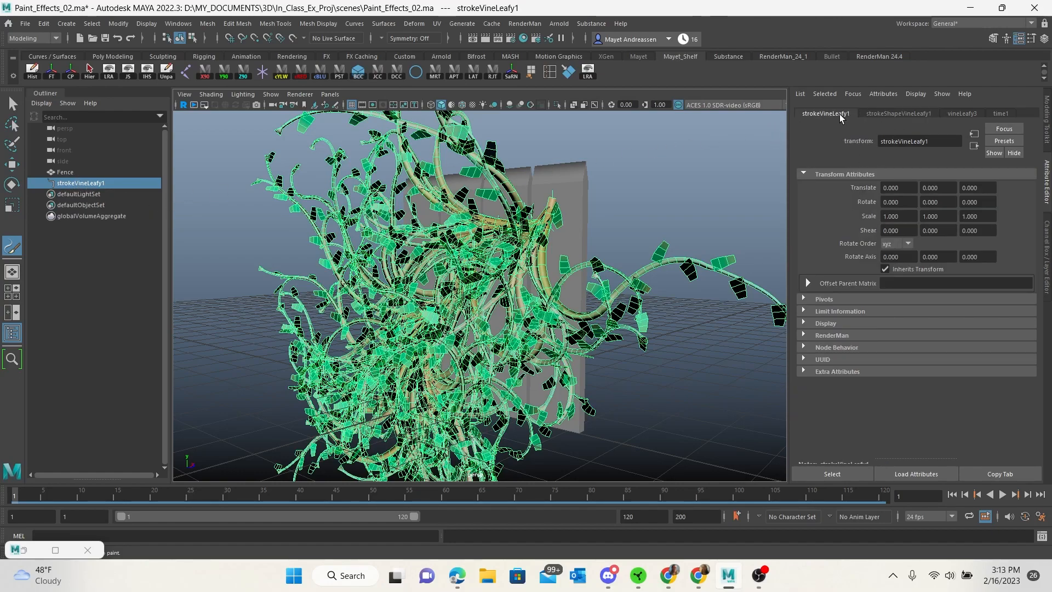
click(871, 114)
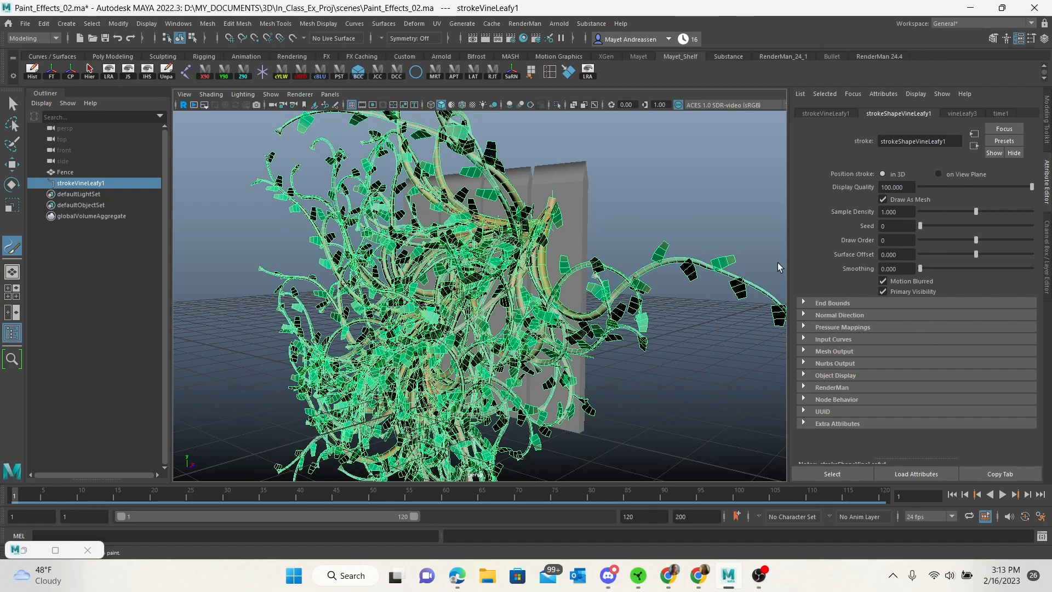
click(959, 113)
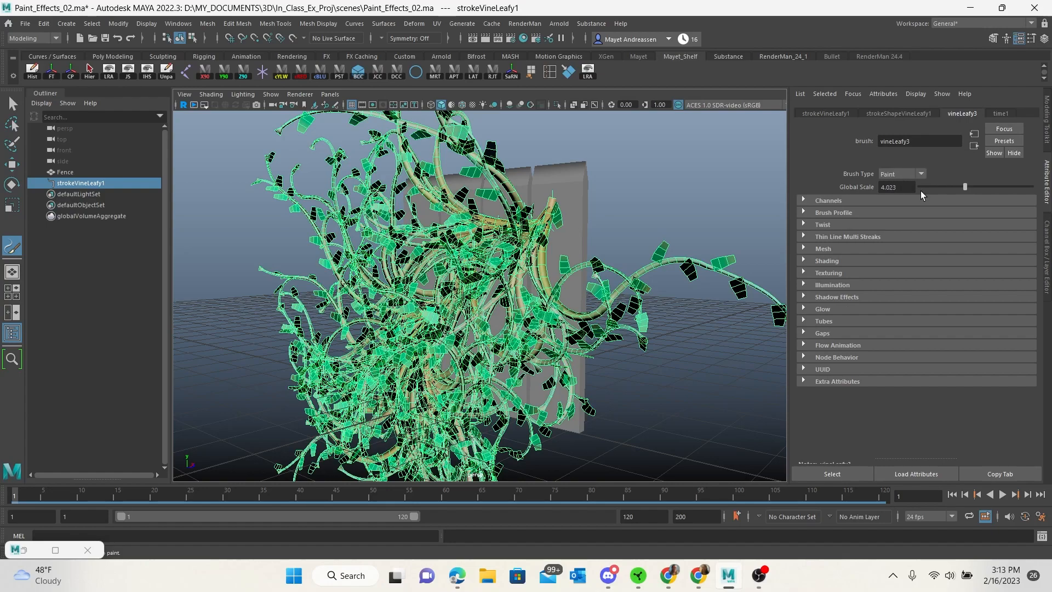
drag(968, 182, 931, 193)
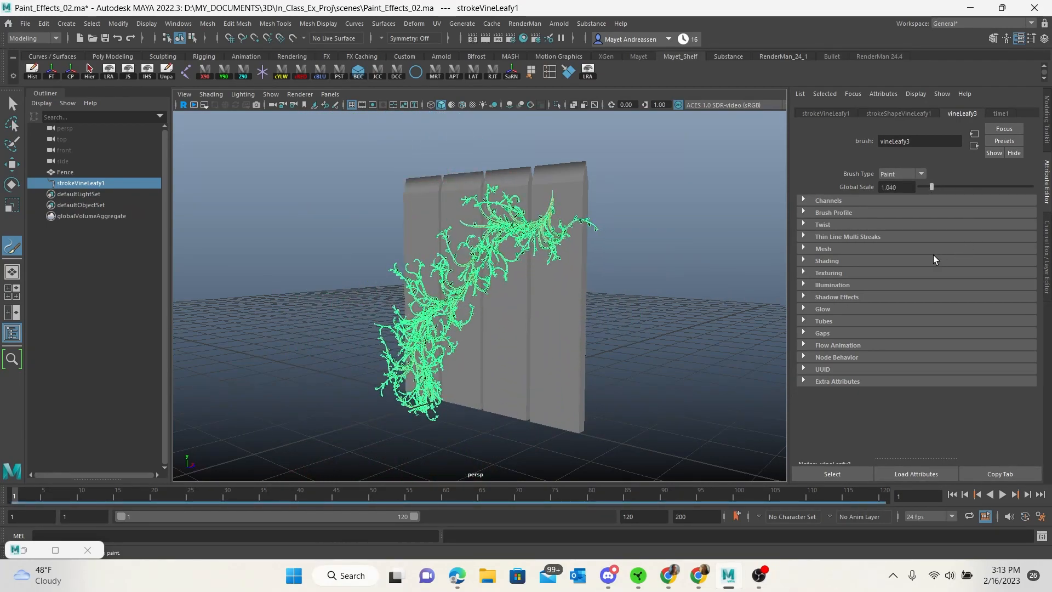
Step: Review the vine brush's Twist, Brush Profile, Channels, Mesh and Shading settings, including its tube colours and randomness
click(830, 225)
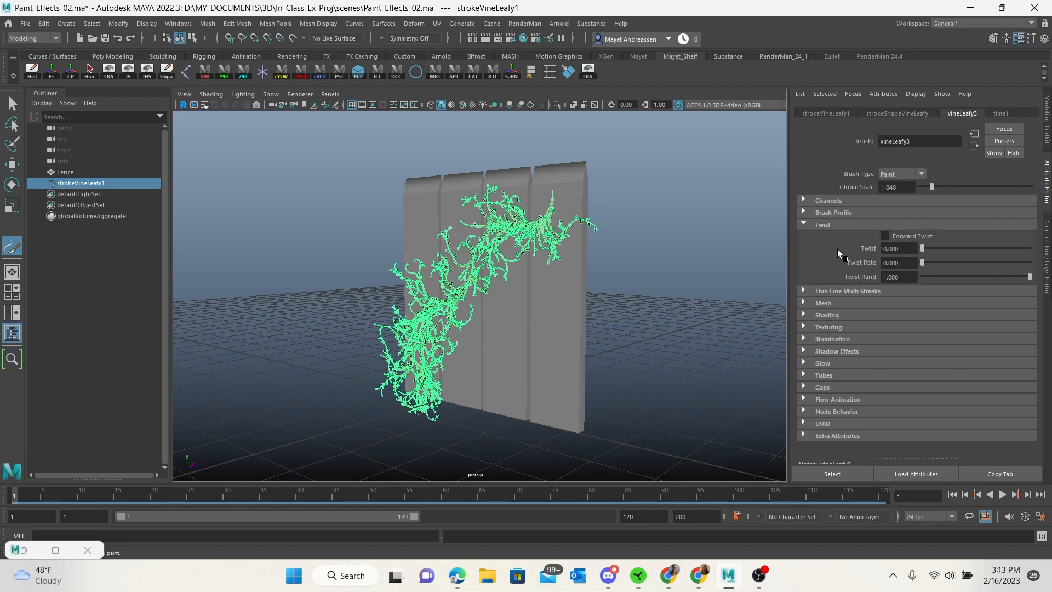
click(804, 222)
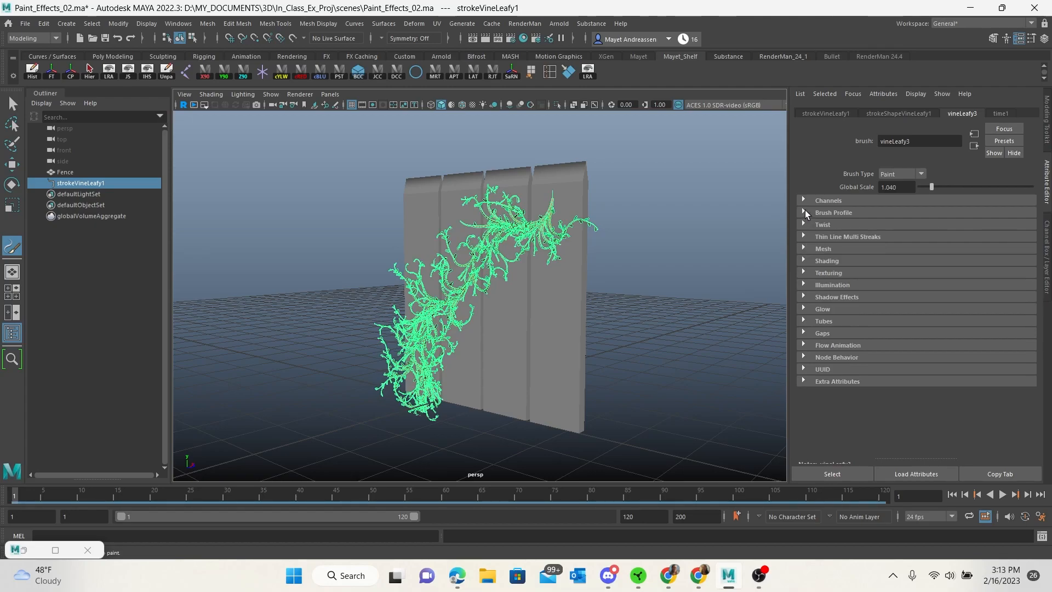
click(805, 211)
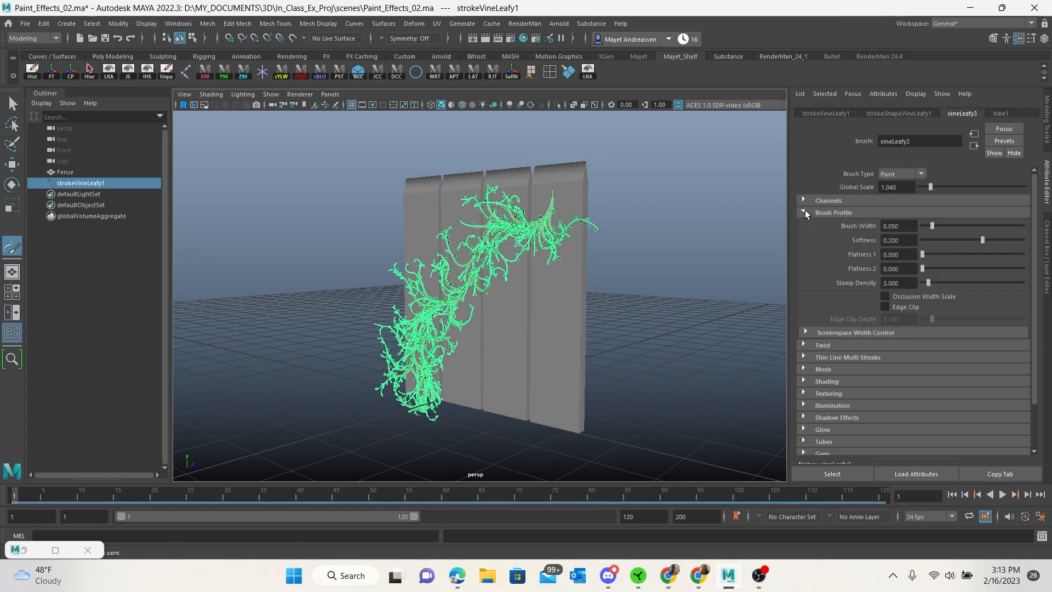
click(805, 211)
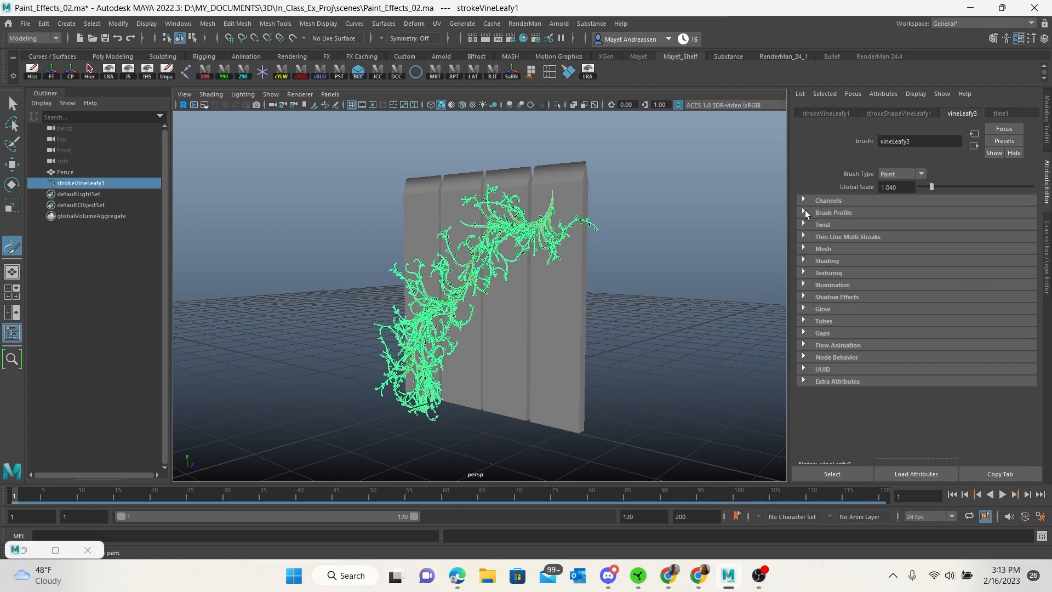
click(805, 199)
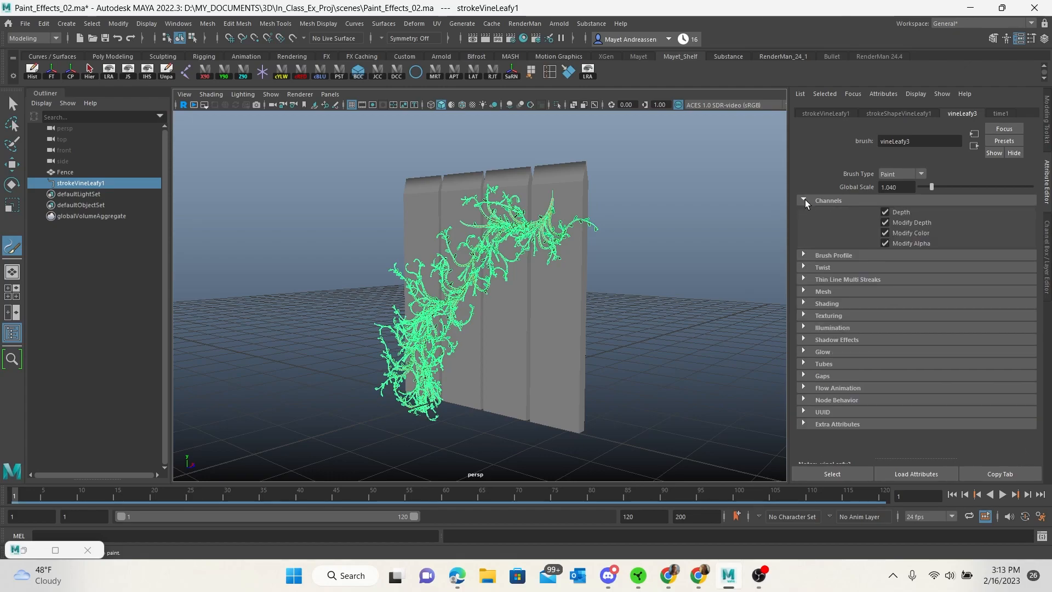
click(804, 199)
click(804, 260)
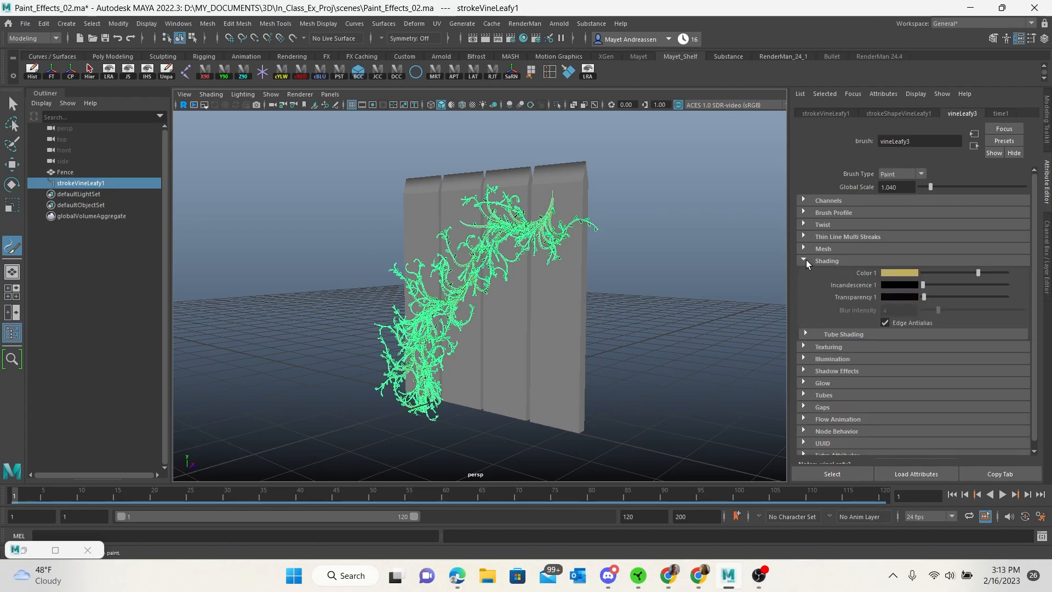
click(805, 260)
click(804, 248)
click(803, 248)
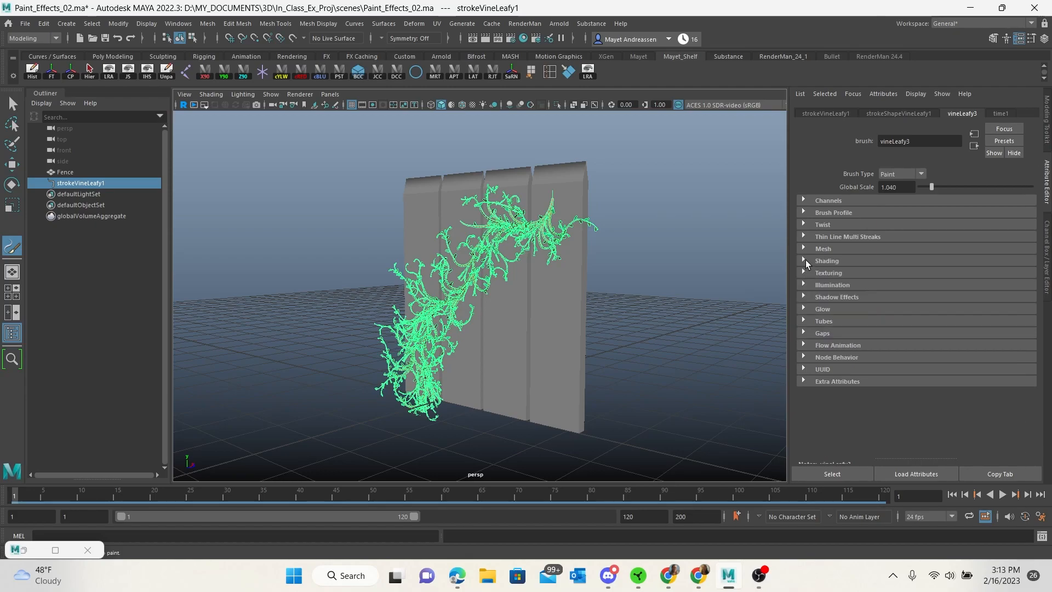
click(805, 260)
click(816, 335)
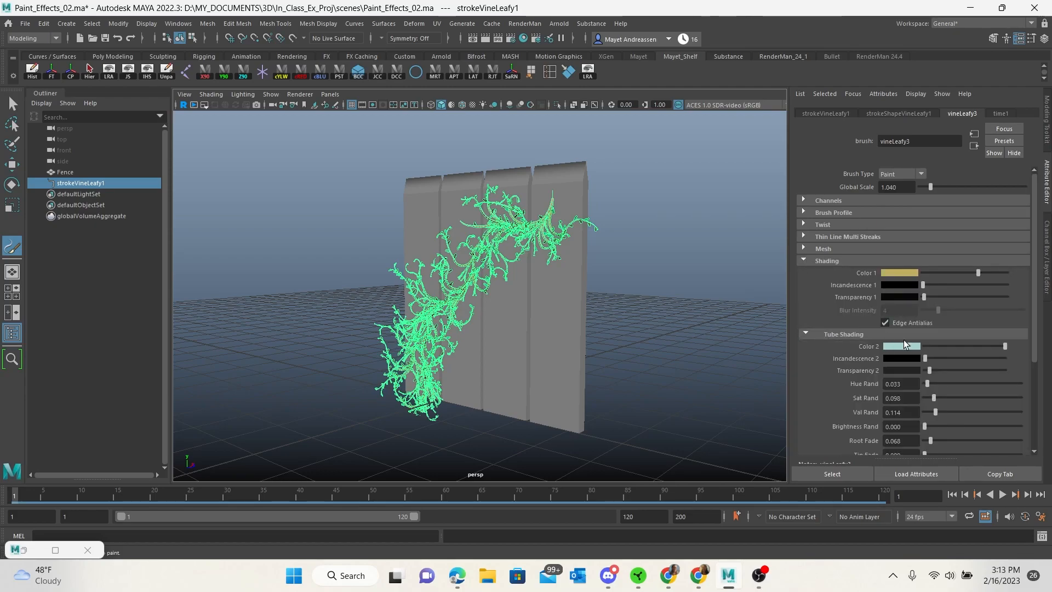
scroll(928, 405, down, 2)
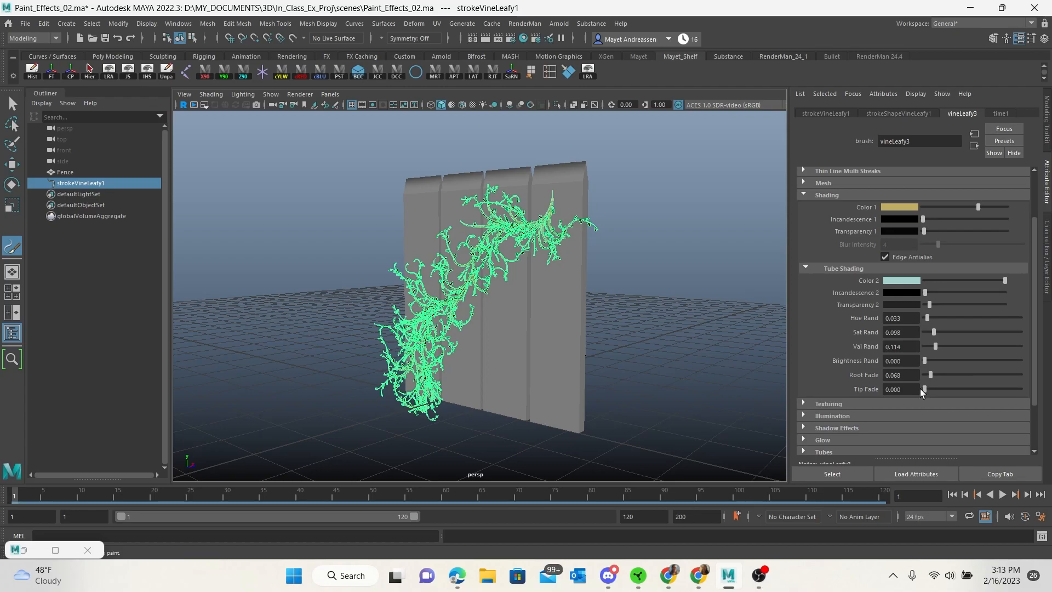
scroll(861, 411, down, 1)
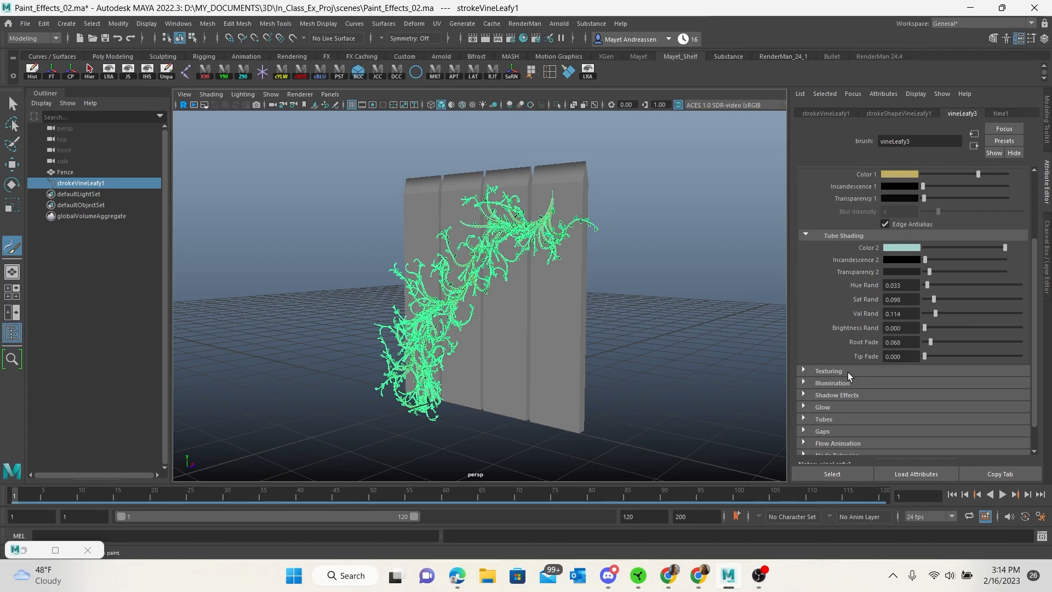
Step: Review the vine brush's Texturing, Shadow Effects, Glow and Tubes settings
click(848, 372)
click(848, 370)
click(844, 395)
click(844, 394)
click(844, 406)
scroll(942, 422, down, 3)
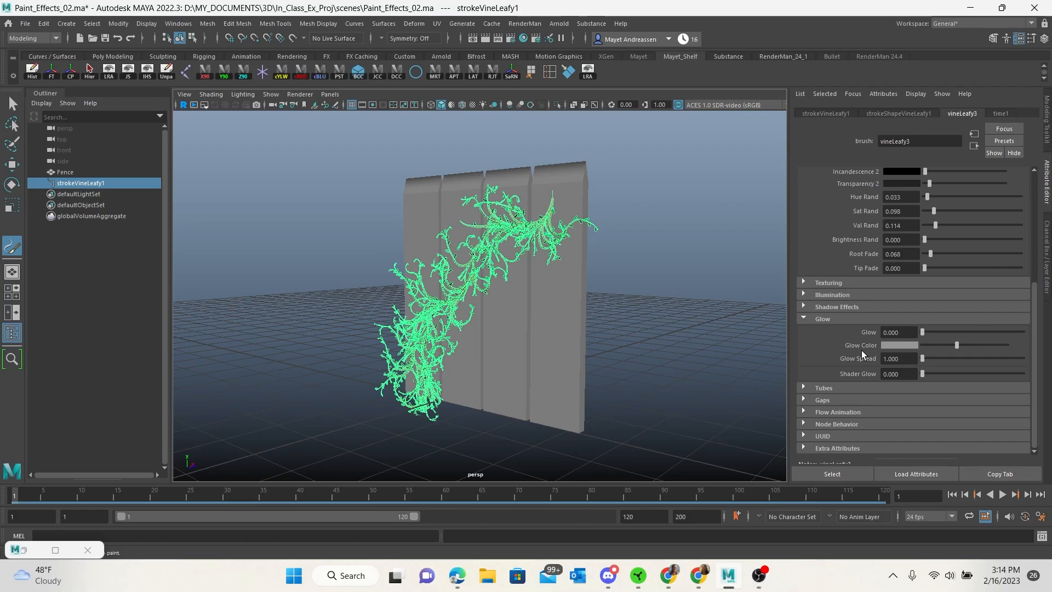
click(815, 320)
click(825, 388)
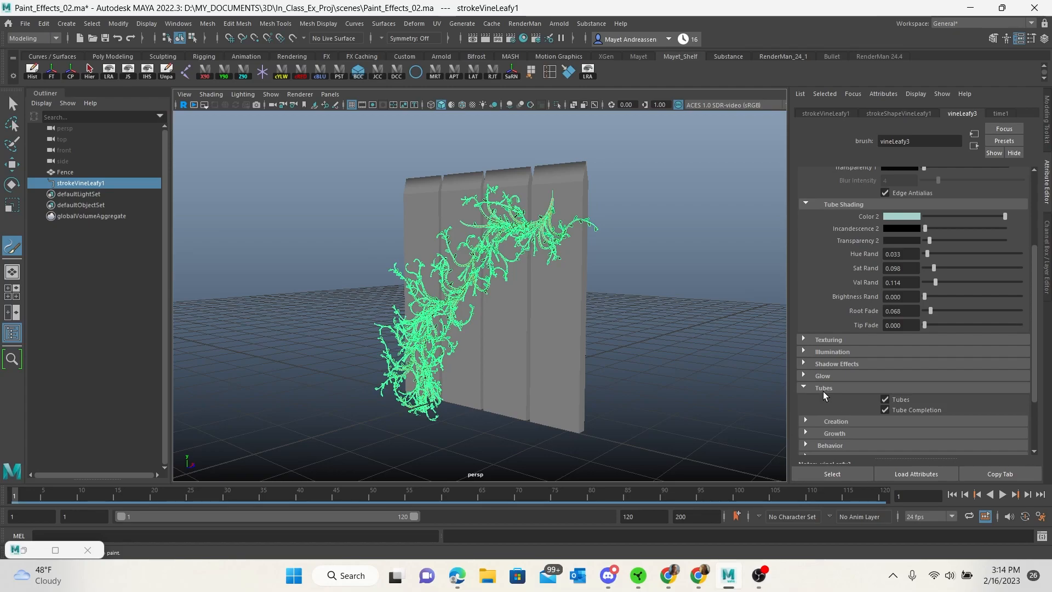
scroll(823, 390, down, 3)
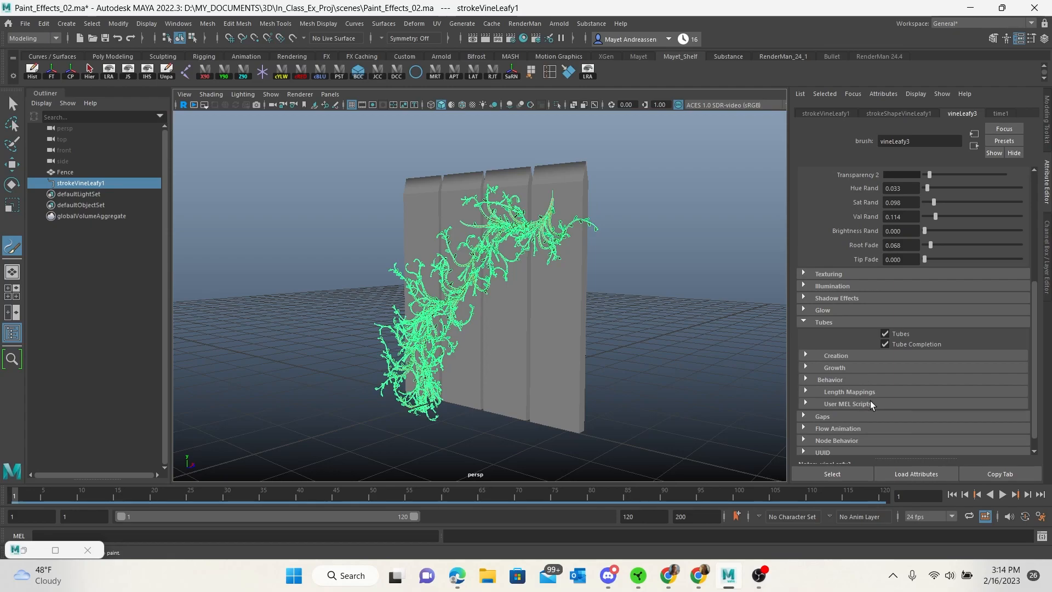
click(814, 322)
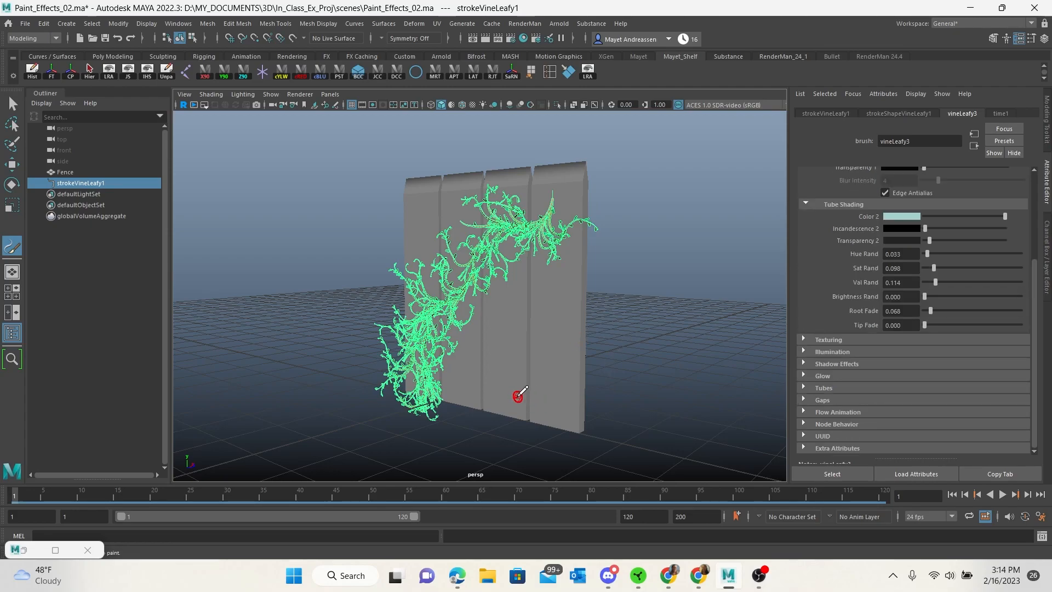
Step: Paint a second leafy vine stroke on the fence and compare its Global Scale with the first stroke's
click(572, 413)
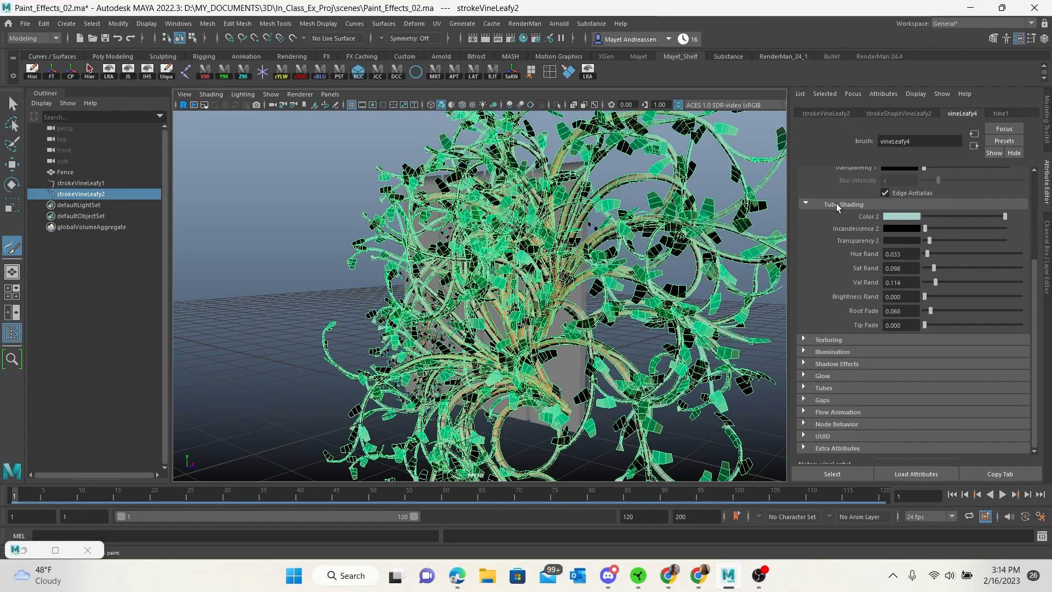
scroll(890, 309, up, 5)
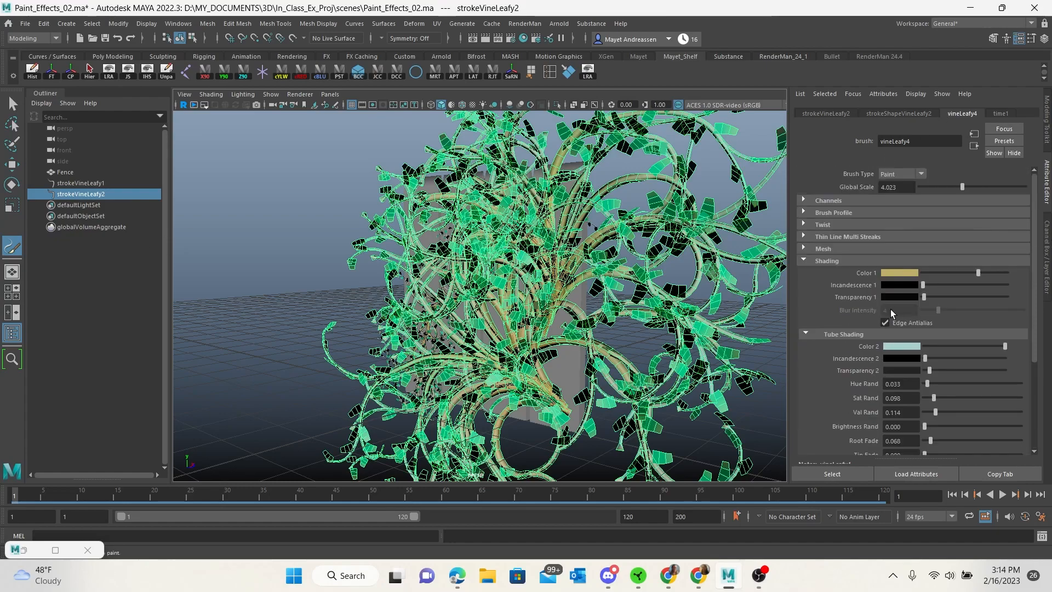
click(78, 184)
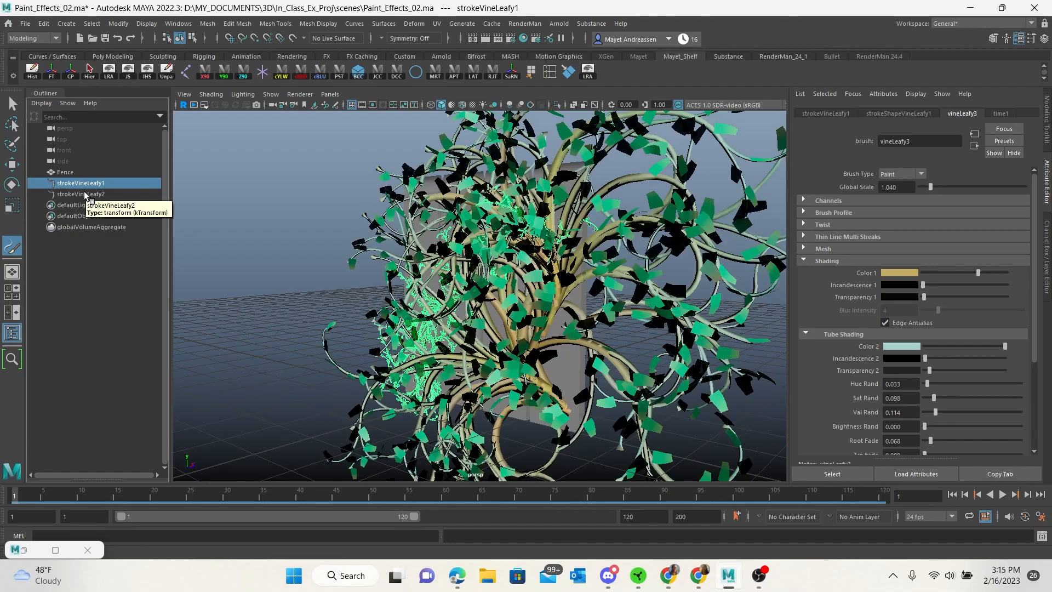
Step: Select strokeVineLeafy1 and strokeVineLeafy2 and make them share one brush
click(89, 194)
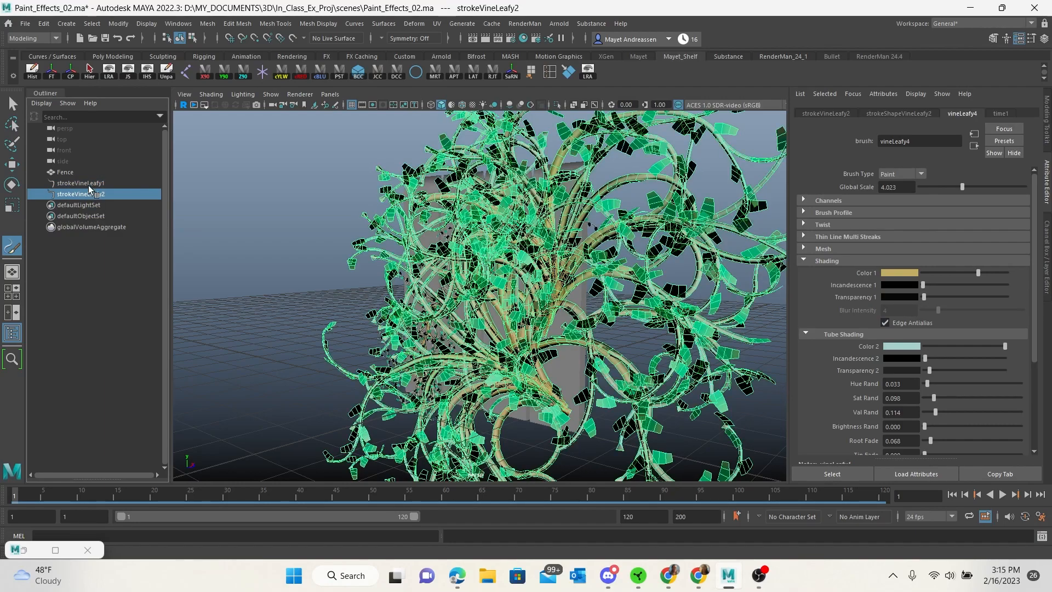
shift+click(90, 183)
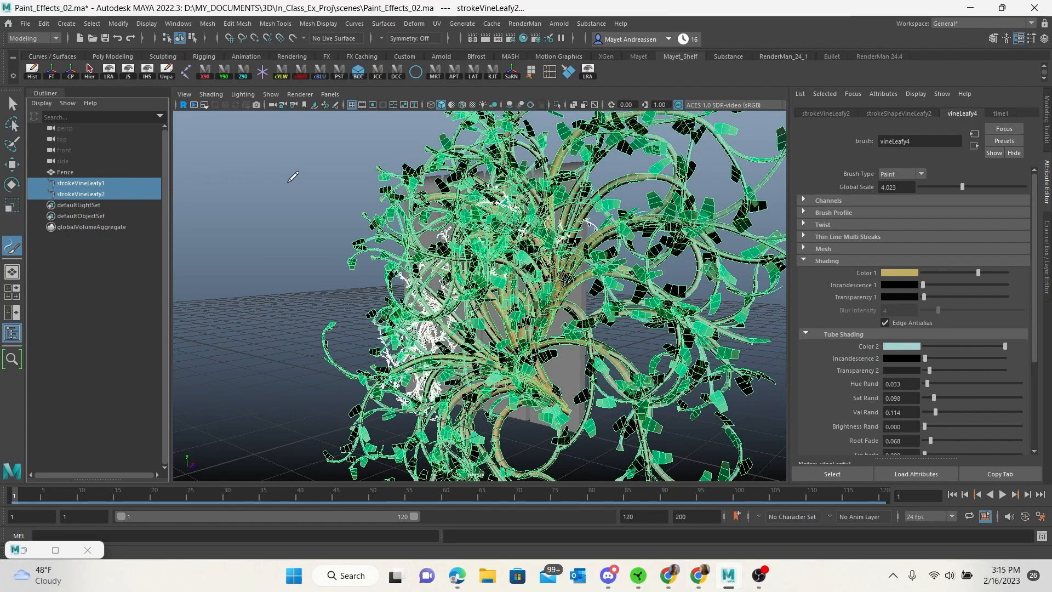
click(455, 24)
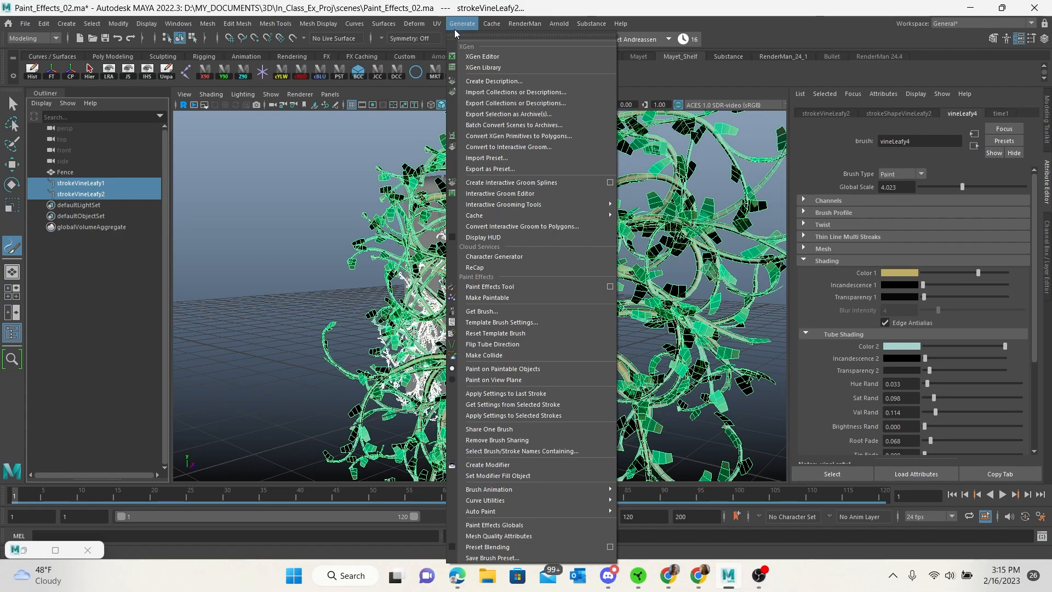
click(531, 426)
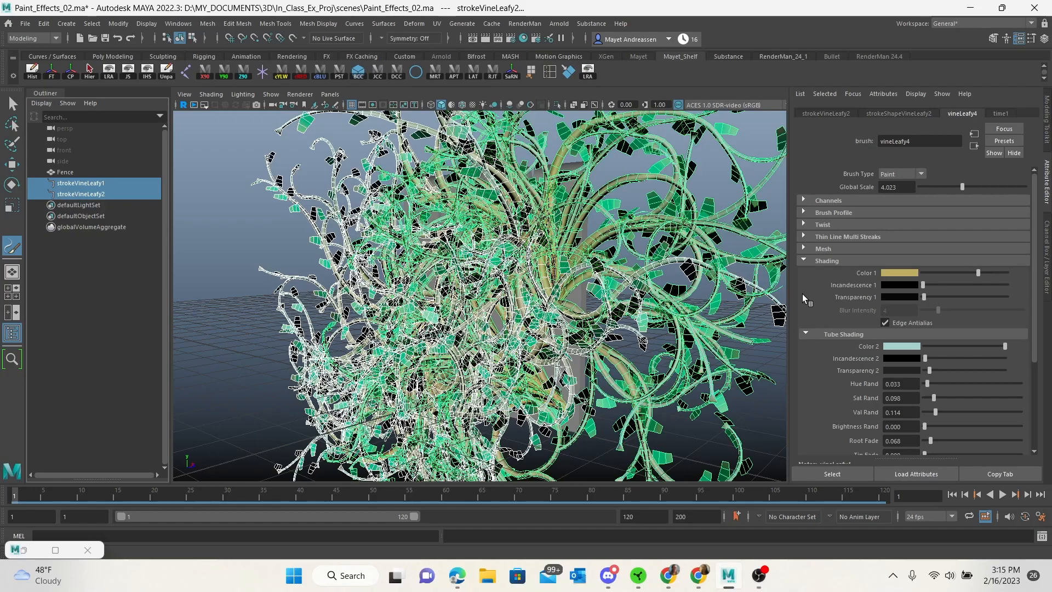
Step: Set the shared vine brush's Global Scale to 1.5 and leave the Paint Effects Tool
double_click(913, 187)
text(1.5)
key(Return)
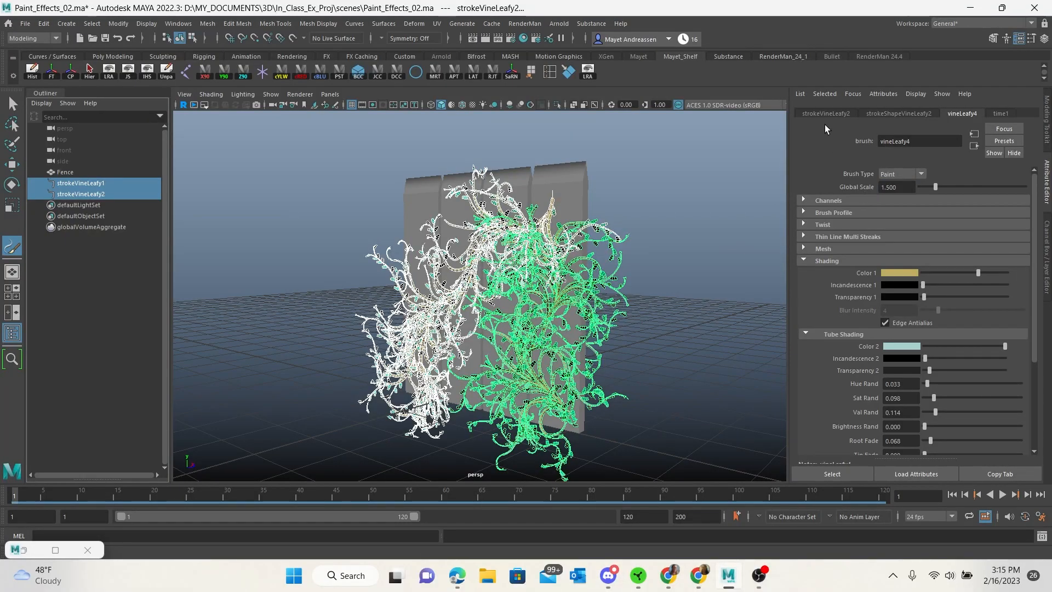
alt+drag(526, 318, 582, 325)
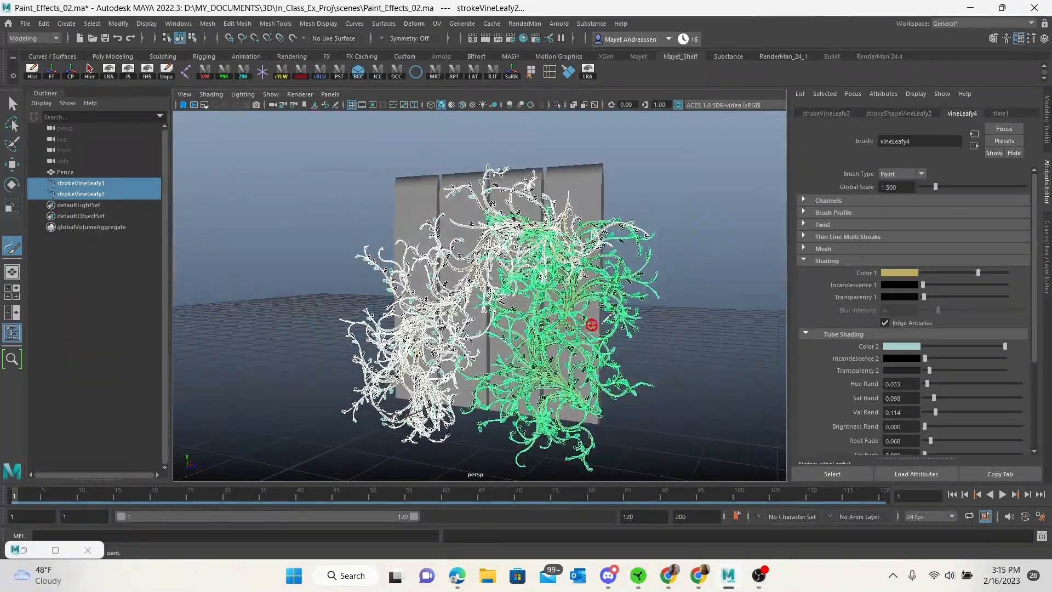
key(q)
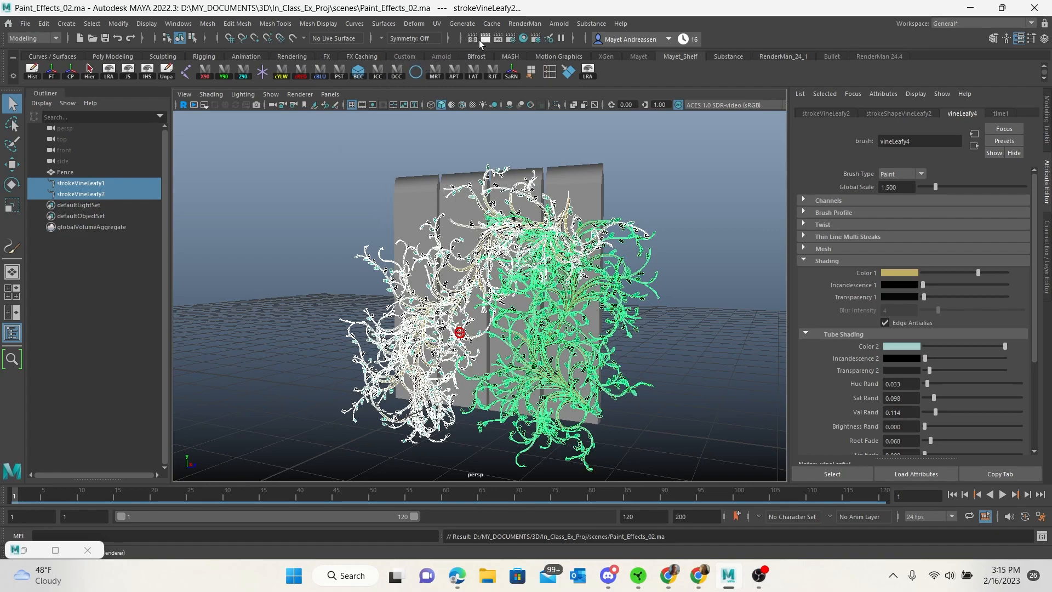
Step: Restore the Render Settings window to a smaller size and set the renderer to Maya Software
click(511, 41)
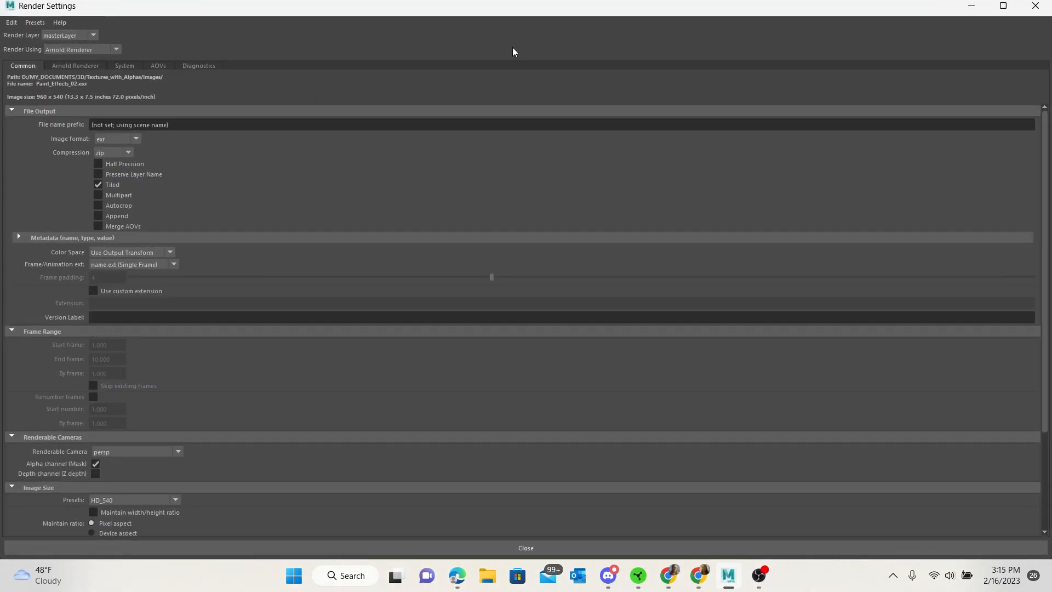
click(1003, 7)
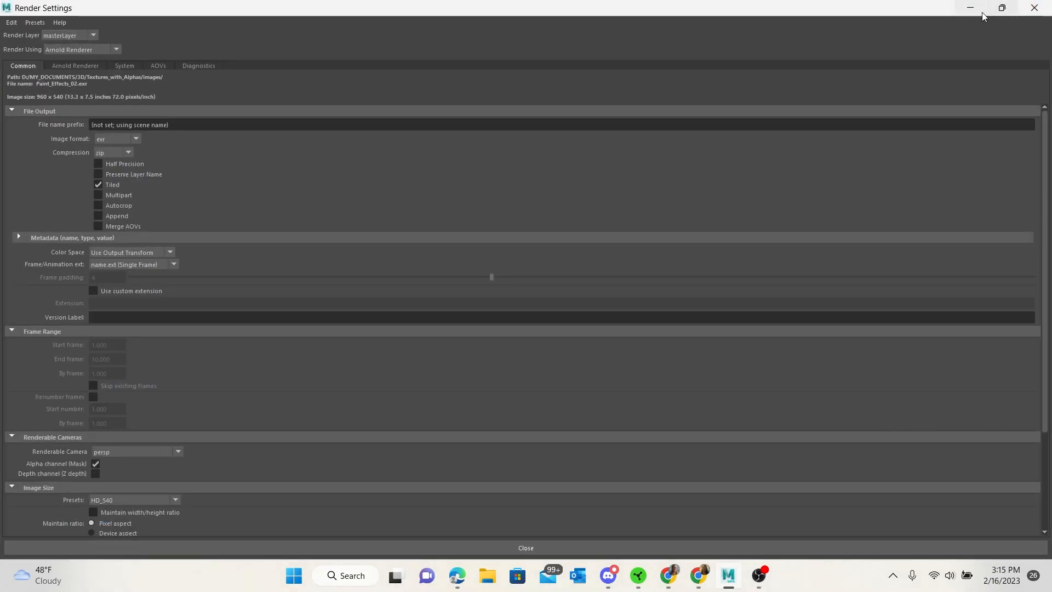
click(1003, 8)
drag(40, 38, 775, 62)
drag(900, 43, 614, 35)
click(594, 79)
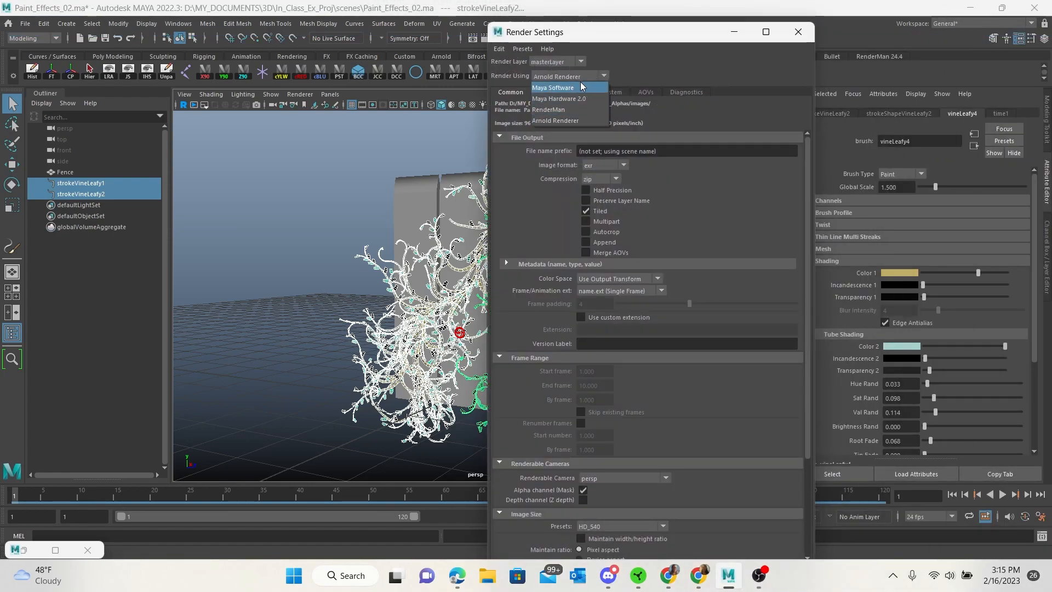
click(568, 87)
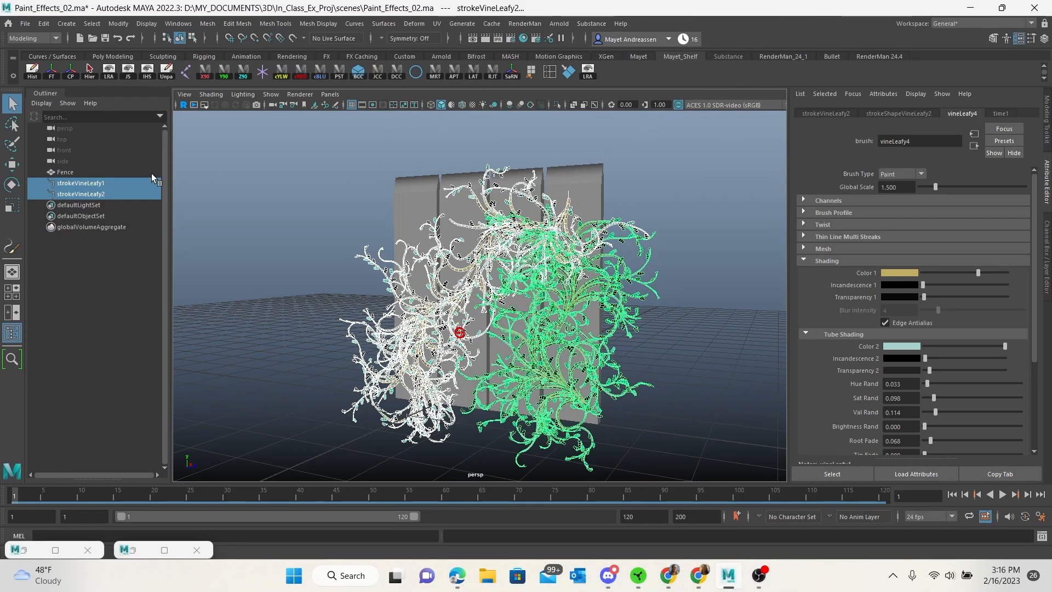
Step: Render the perspective view of the vine-covered fence with Maya Software, check the image and close it
alt+drag(617, 262, 594, 246)
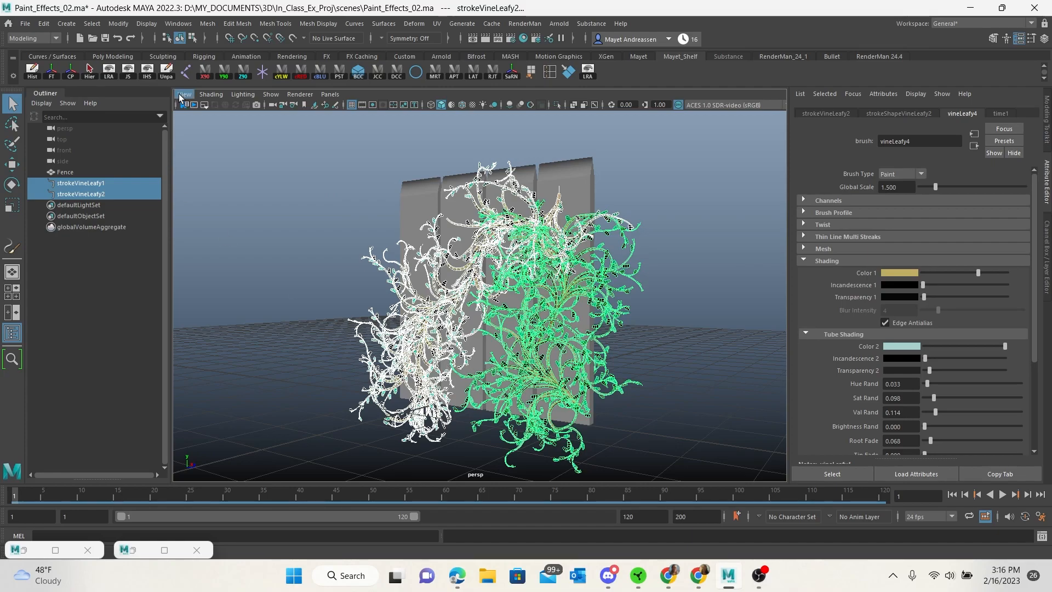
click(486, 39)
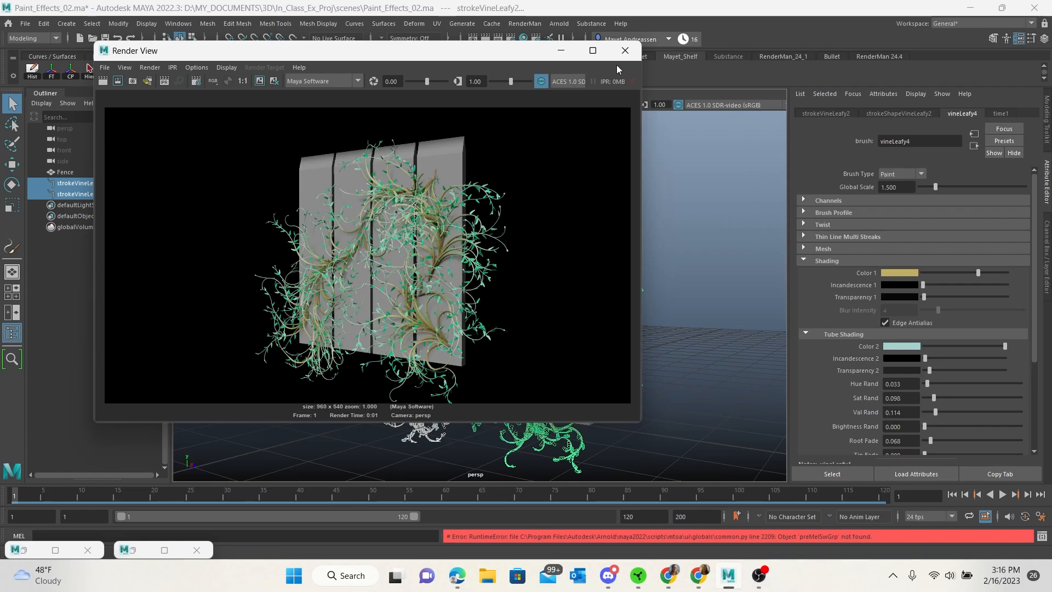
click(624, 51)
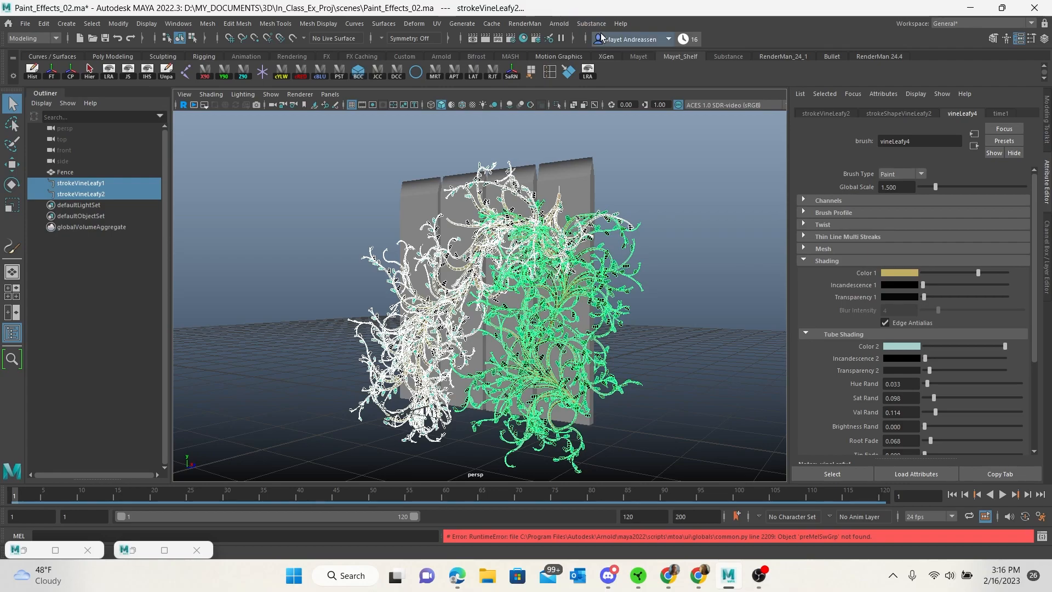
Step: Set the renderer to RenderMan in the Render Settings and close them
click(511, 39)
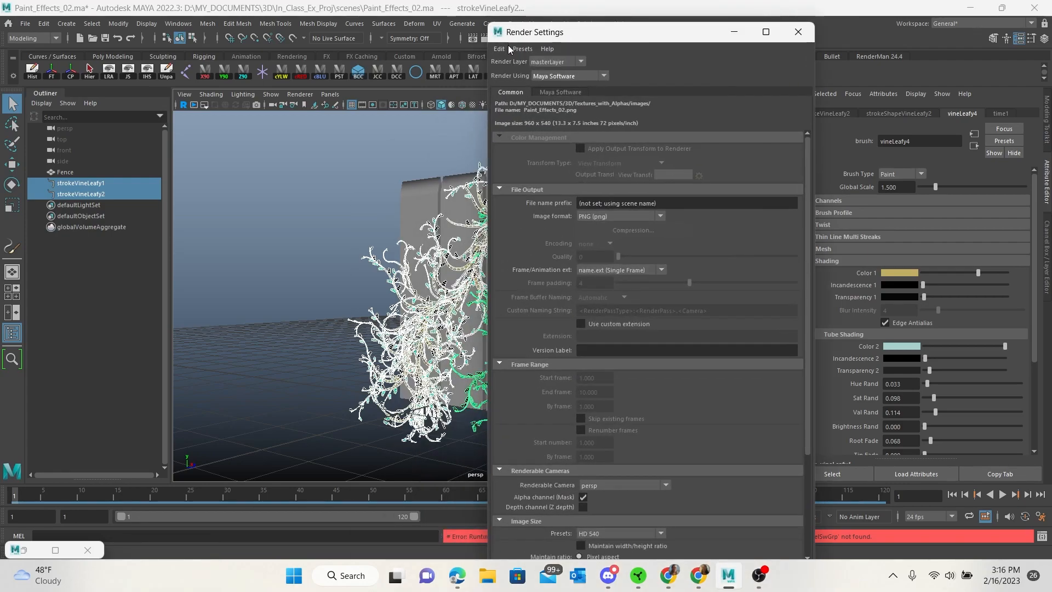
click(567, 76)
click(555, 111)
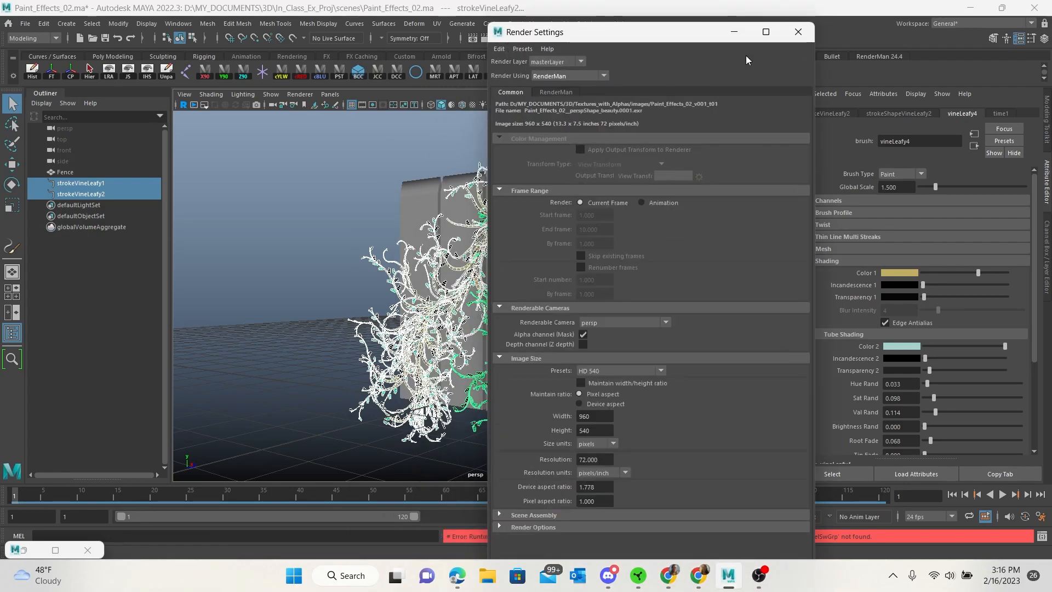
click(798, 32)
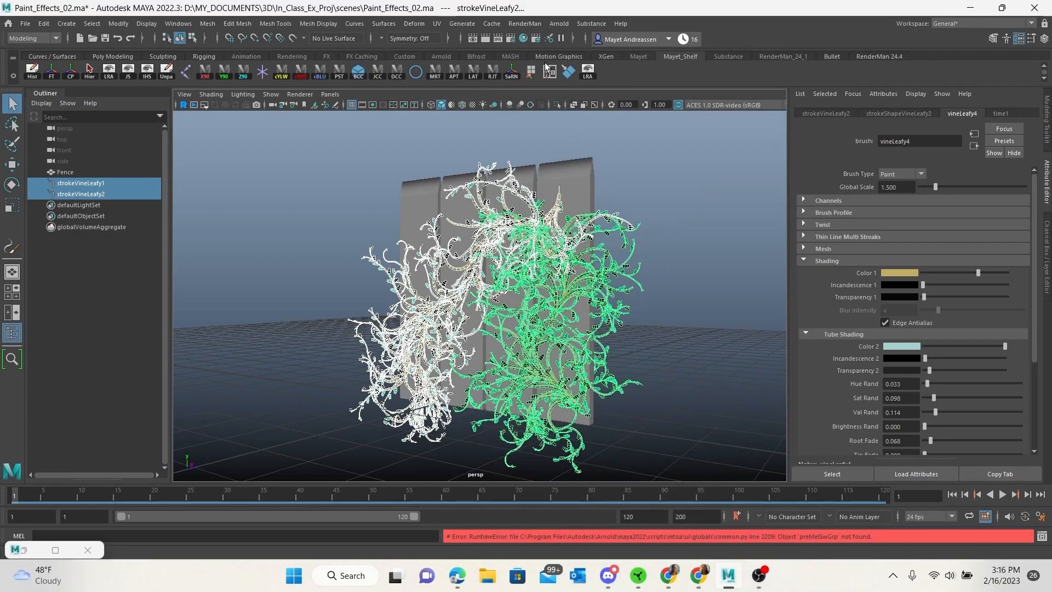
Step: Try to render the scene with RenderMan and dismiss the error dialog
click(525, 23)
click(689, 218)
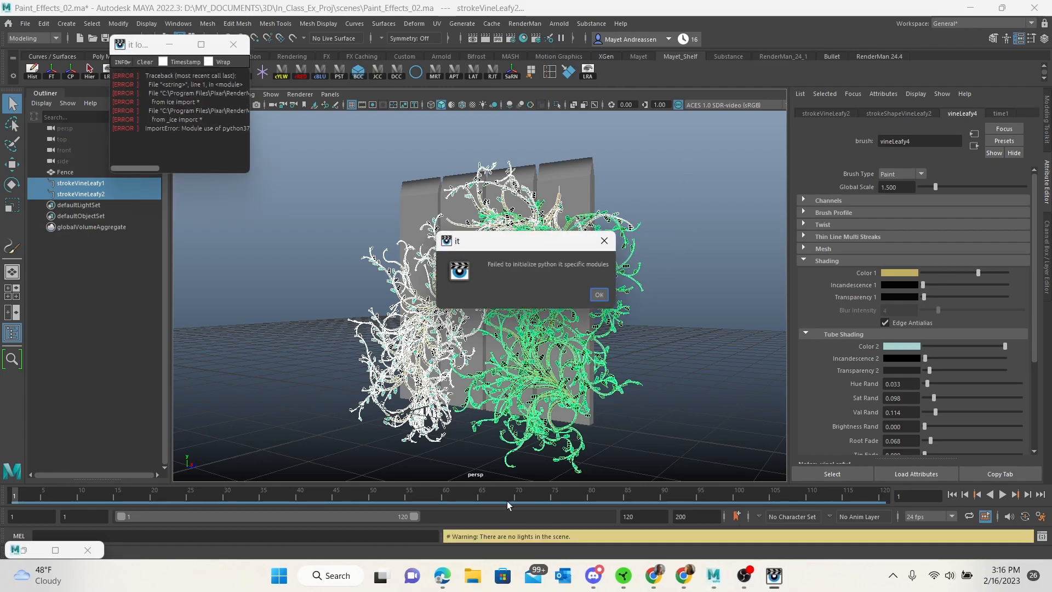
click(600, 295)
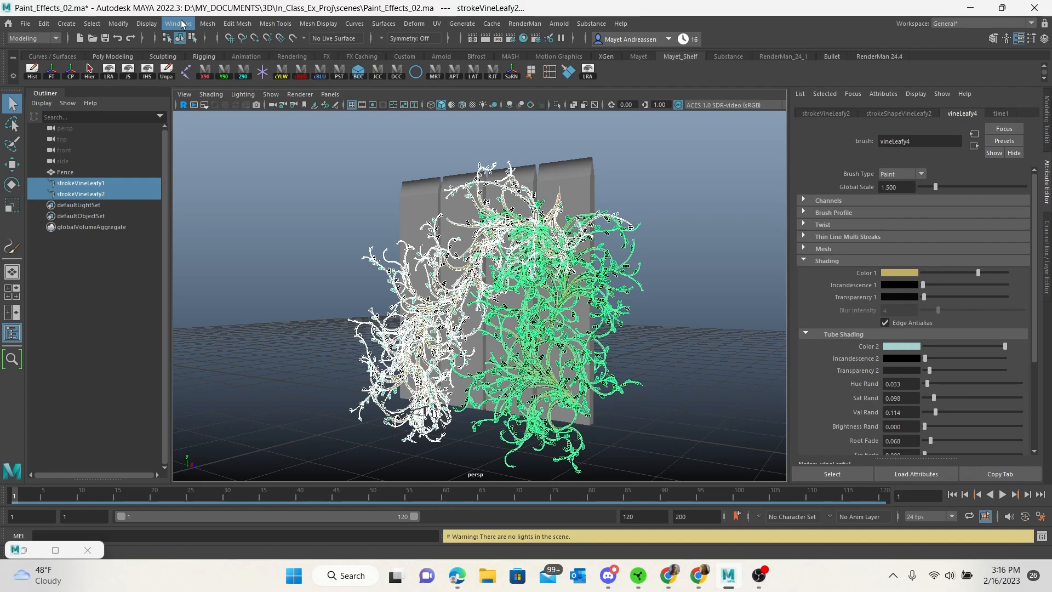
click(71, 27)
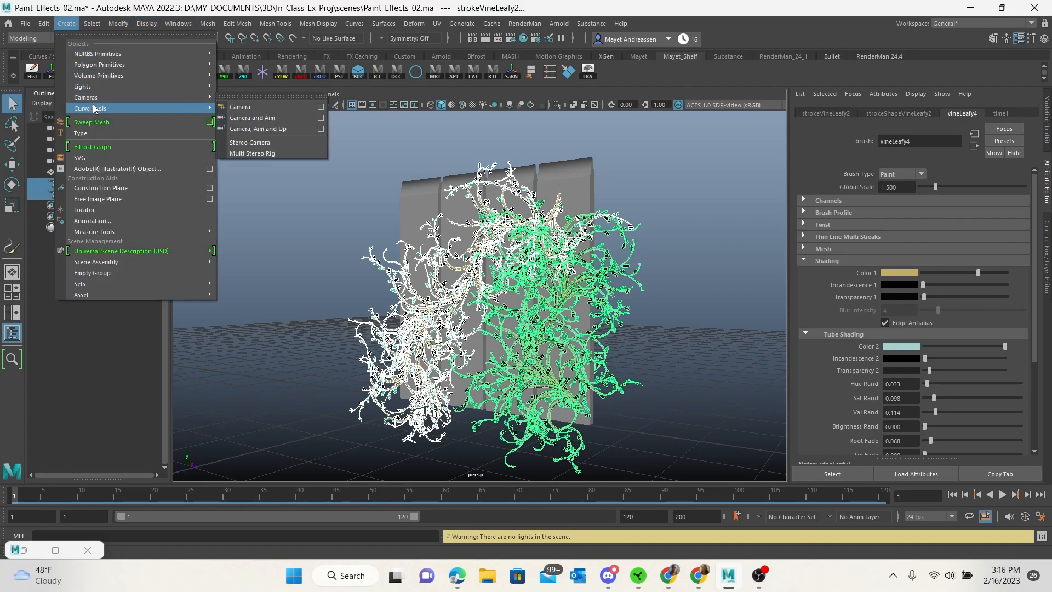
mouse_move(88, 91)
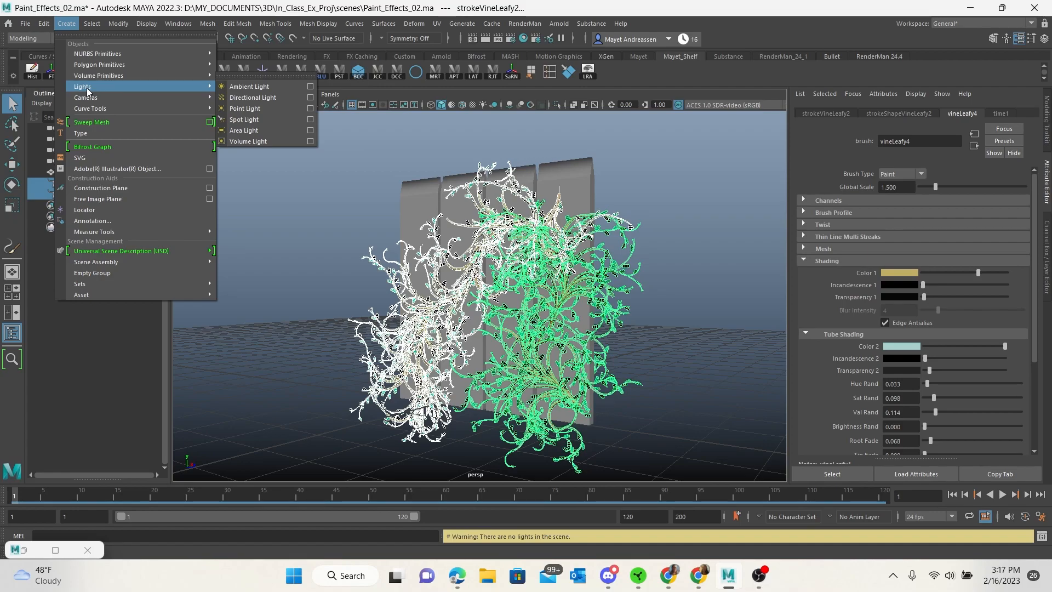
mouse_move(525, 24)
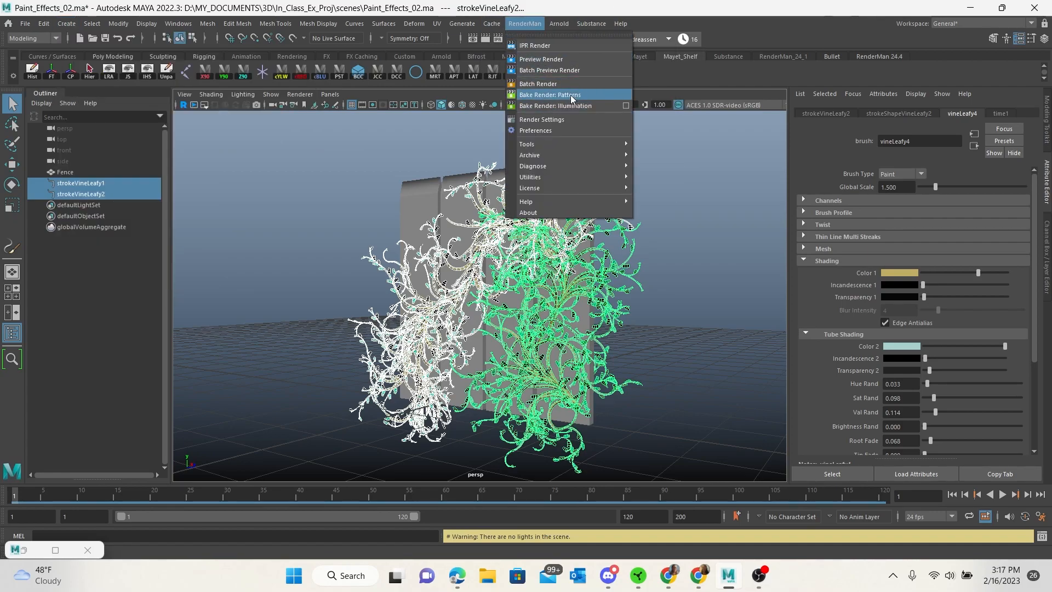
click(722, 62)
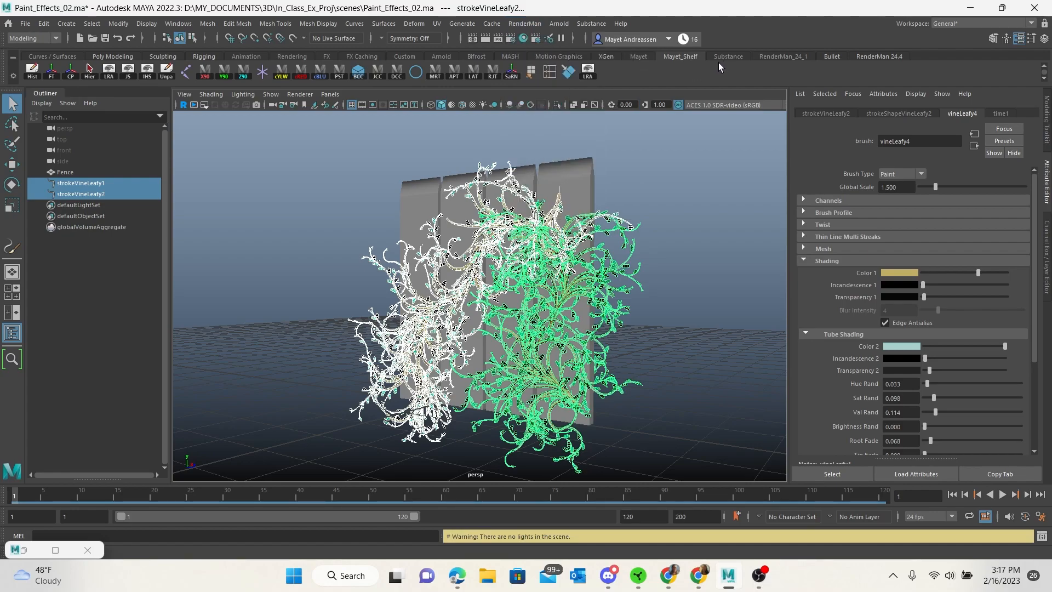
Step: Open the RenderMan Preset Browser at the LightRigs category and look through the RenderMan light types
click(869, 52)
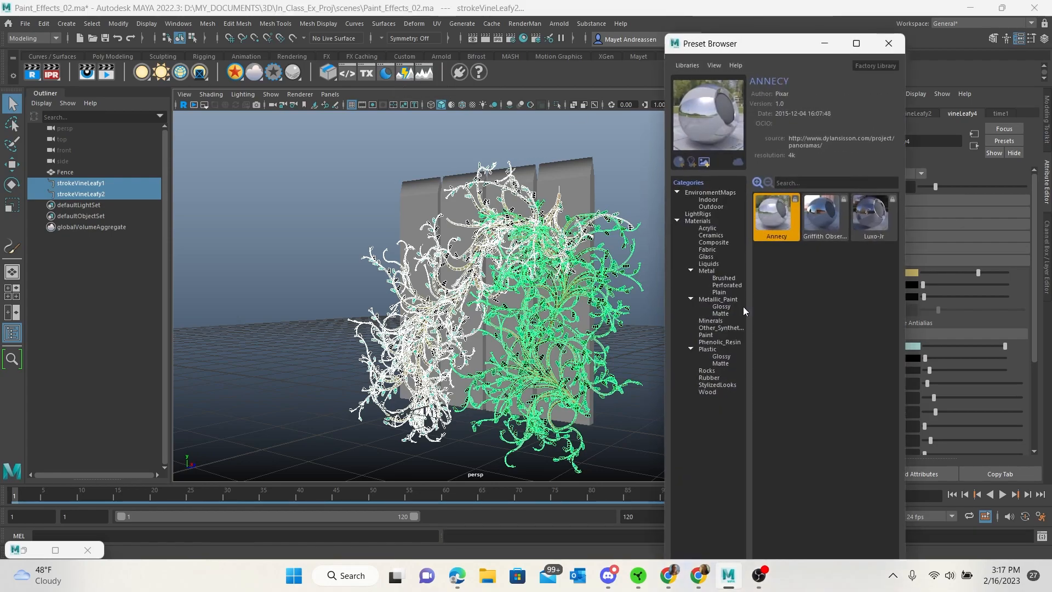
click(708, 200)
click(702, 214)
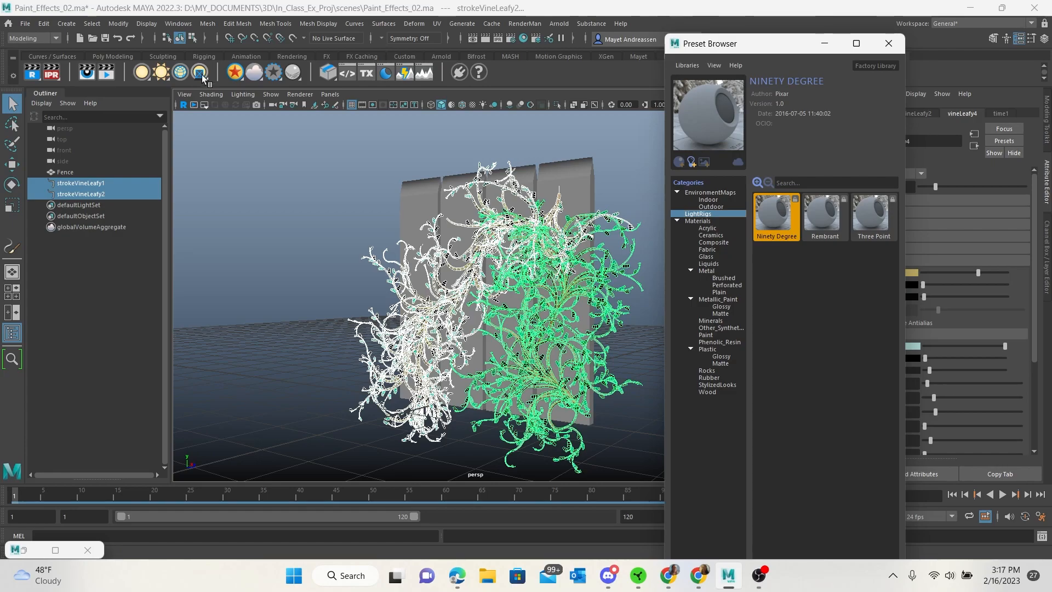
click(88, 550)
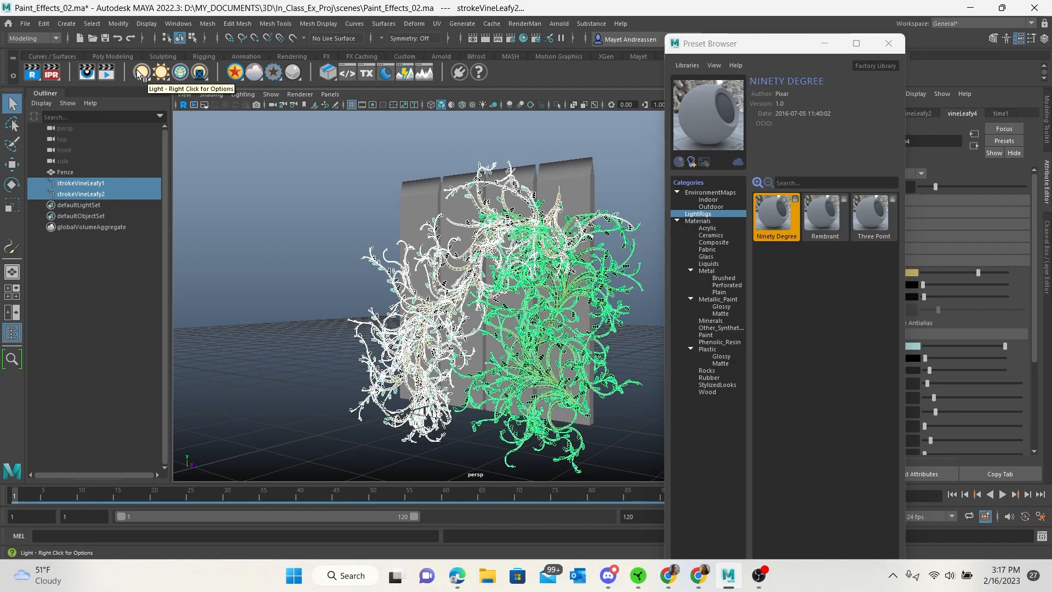
right_click(145, 83)
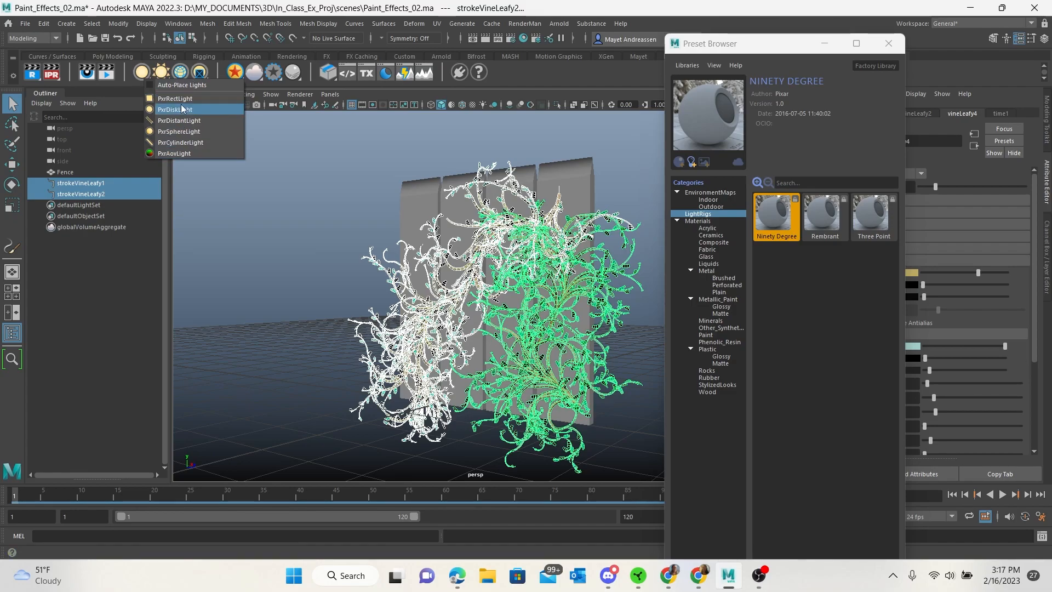
Step: Import the Three Point light rig into the scene
right_click(880, 220)
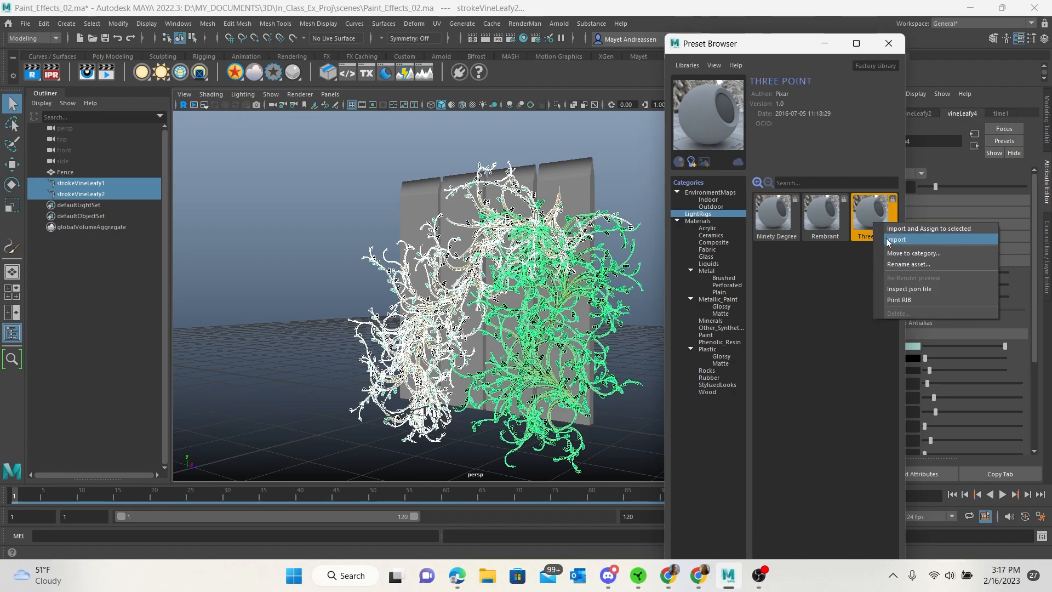
click(890, 239)
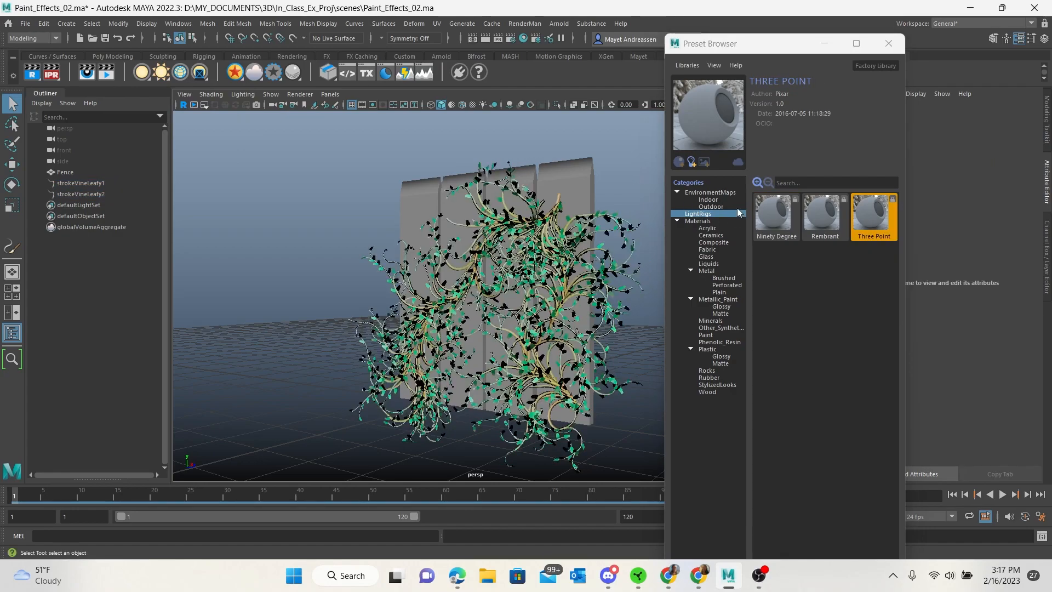
right_click(877, 217)
click(886, 233)
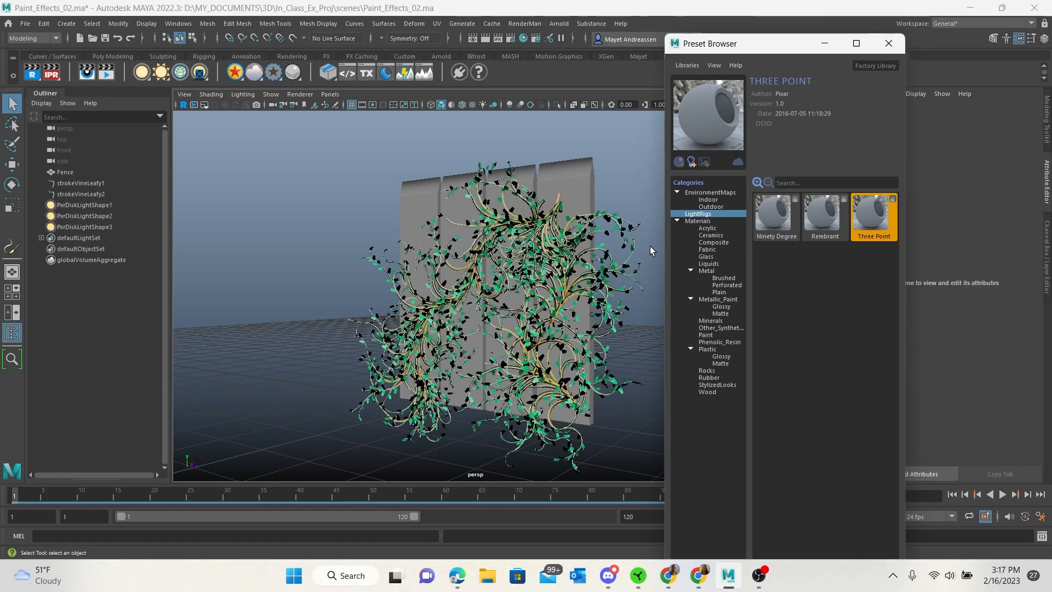
Step: Group the three imported PxrDiskLights under the name g_3PointLights and save the scene
drag(77, 202, 82, 227)
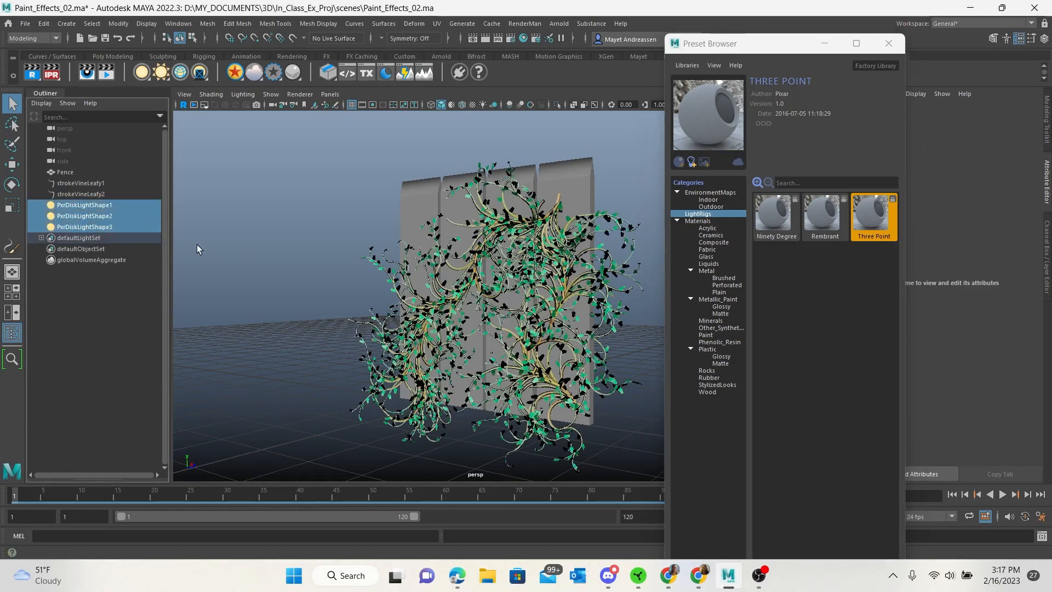
scroll(356, 298, down, 10)
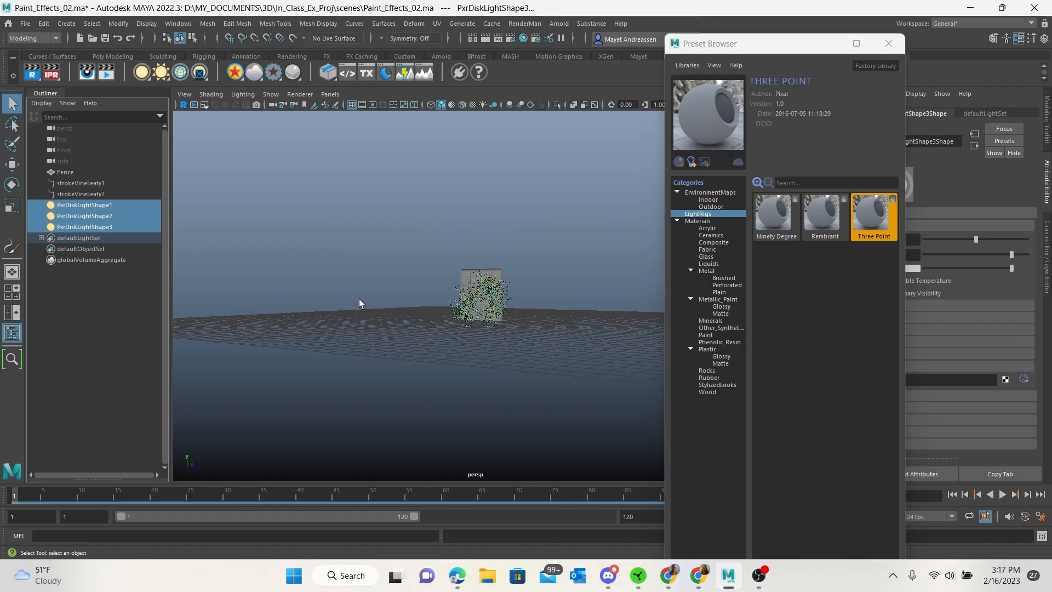
scroll(373, 318, up, 5)
scroll(381, 319, down, 6)
scroll(380, 319, down, 2)
scroll(380, 319, up, 7)
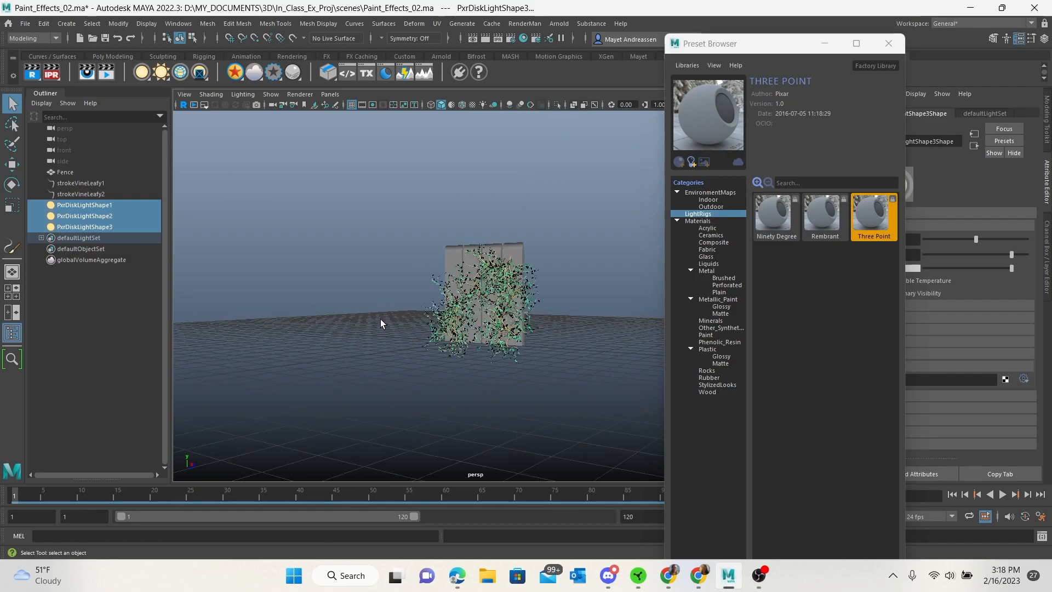
scroll(380, 322, up, 5)
scroll(381, 323, up, 1)
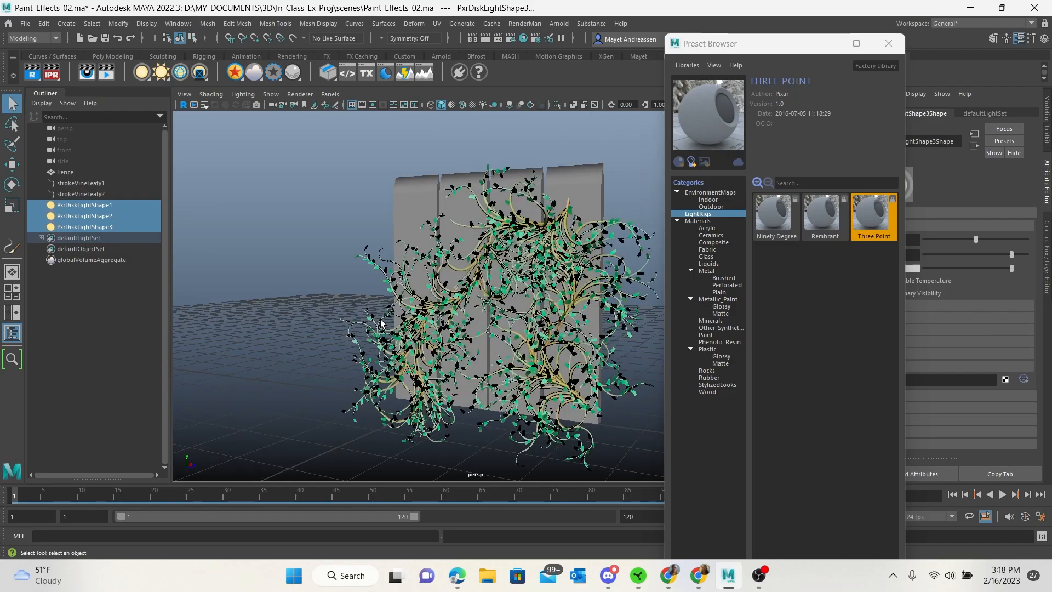
scroll(381, 323, down, 1)
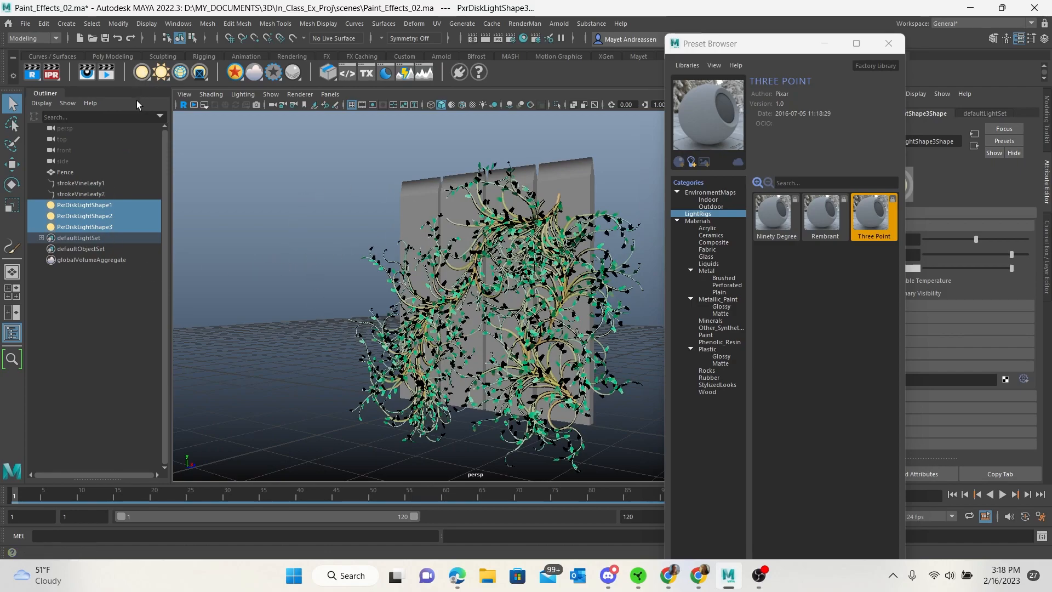
key(ctrl+g)
double_click(69, 205)
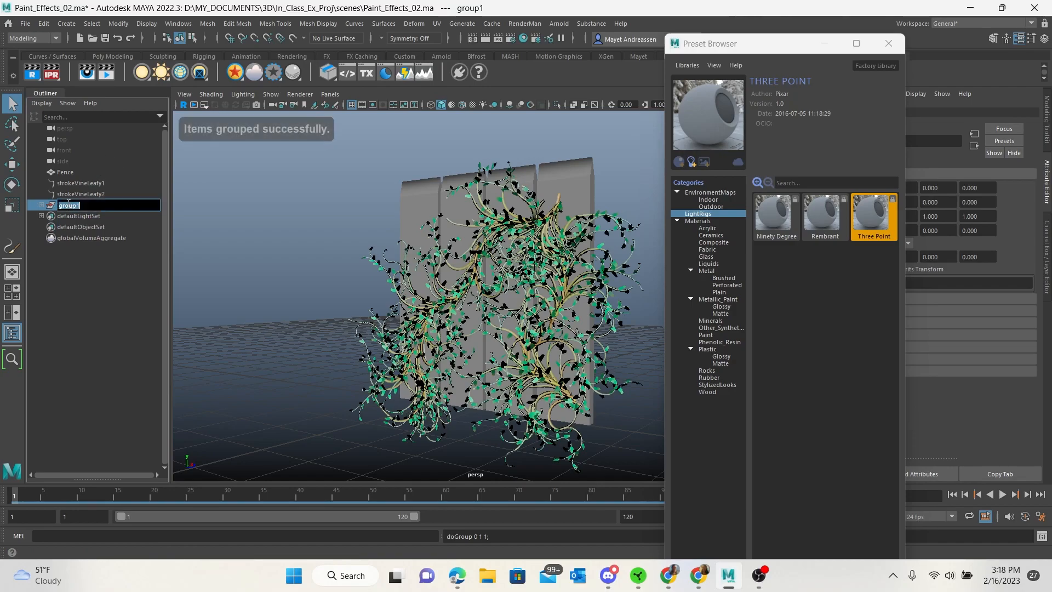
text(g)
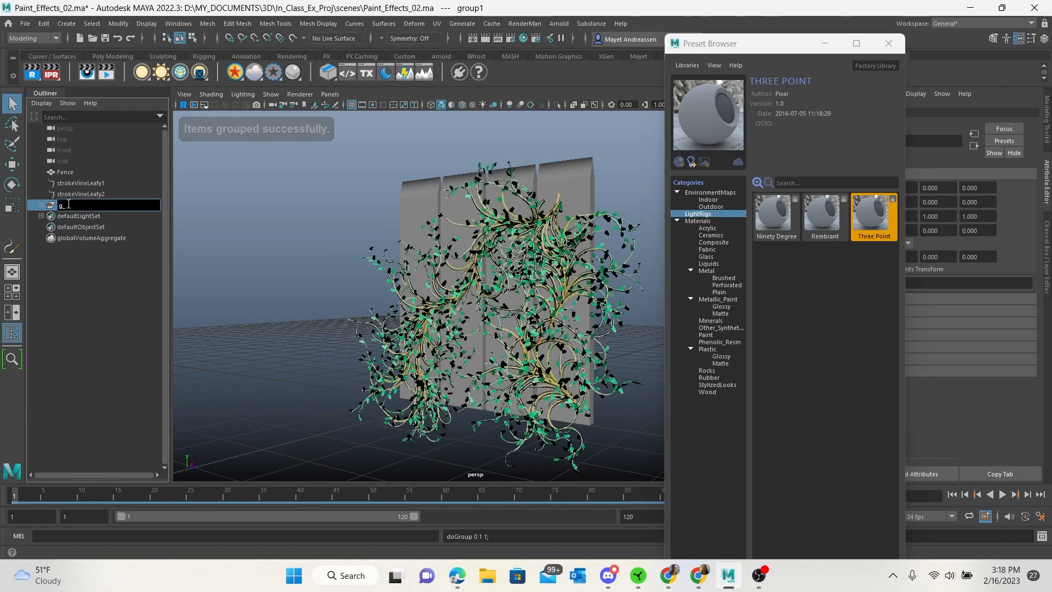
text(_3PointLights)
key(Return)
key(ctrl+s)
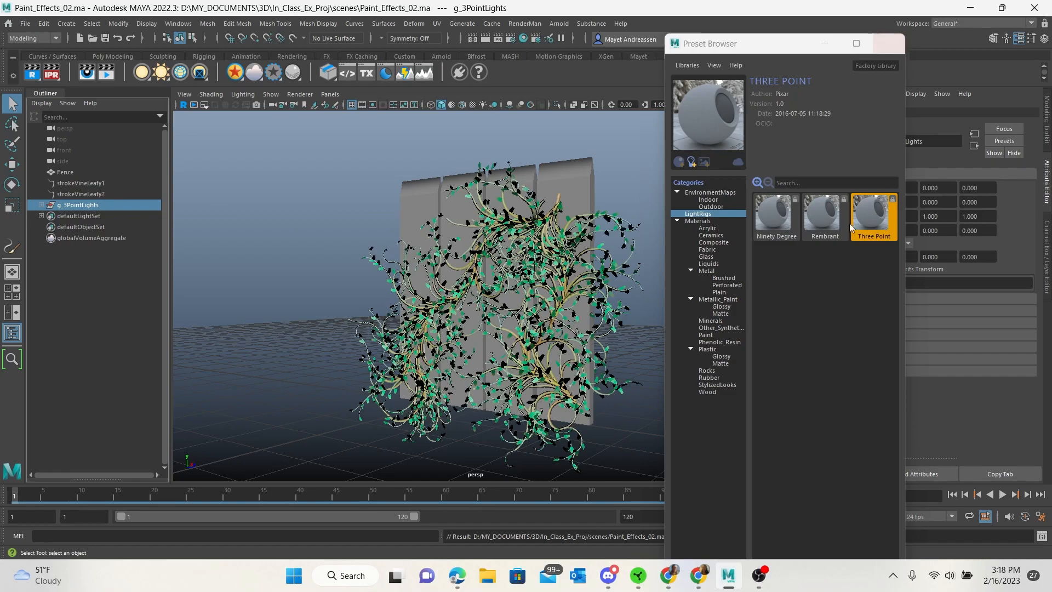
Step: Import the Annecy outdoor environment map preset into the scene as a RenderMan dome light
click(715, 200)
click(713, 206)
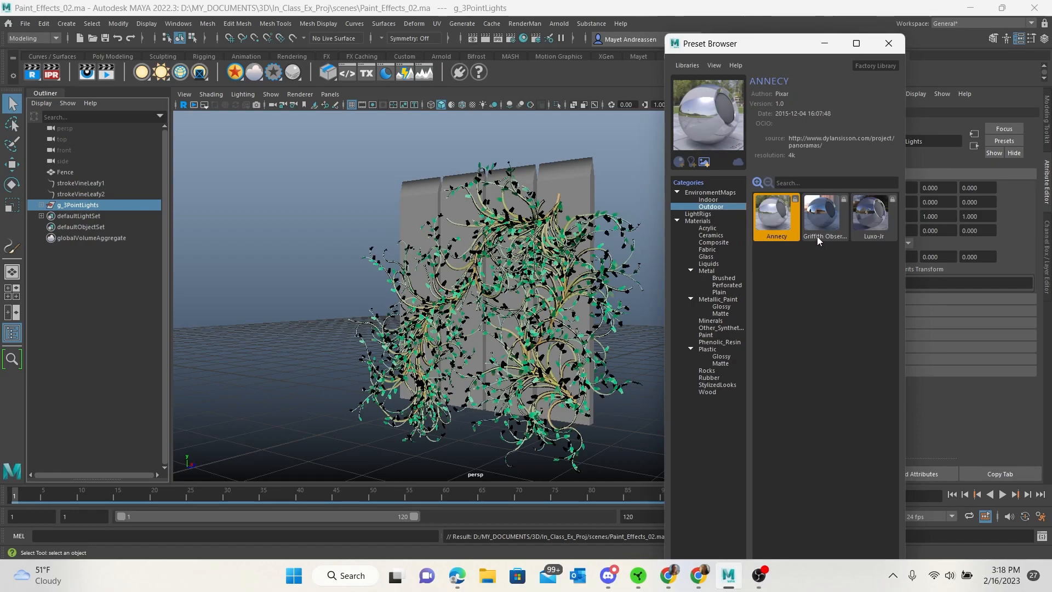
right_click(771, 224)
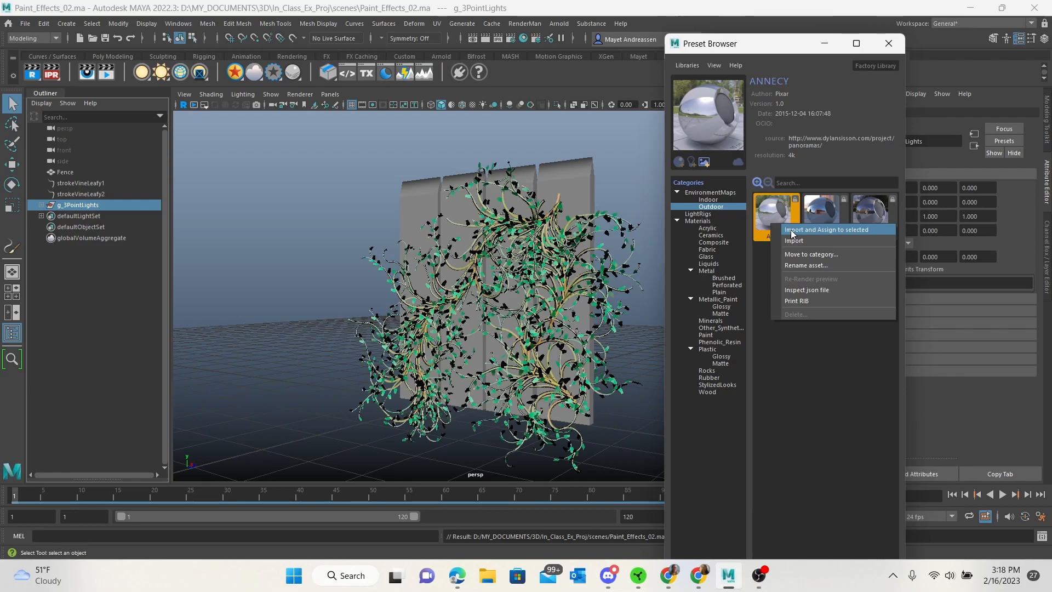
click(792, 231)
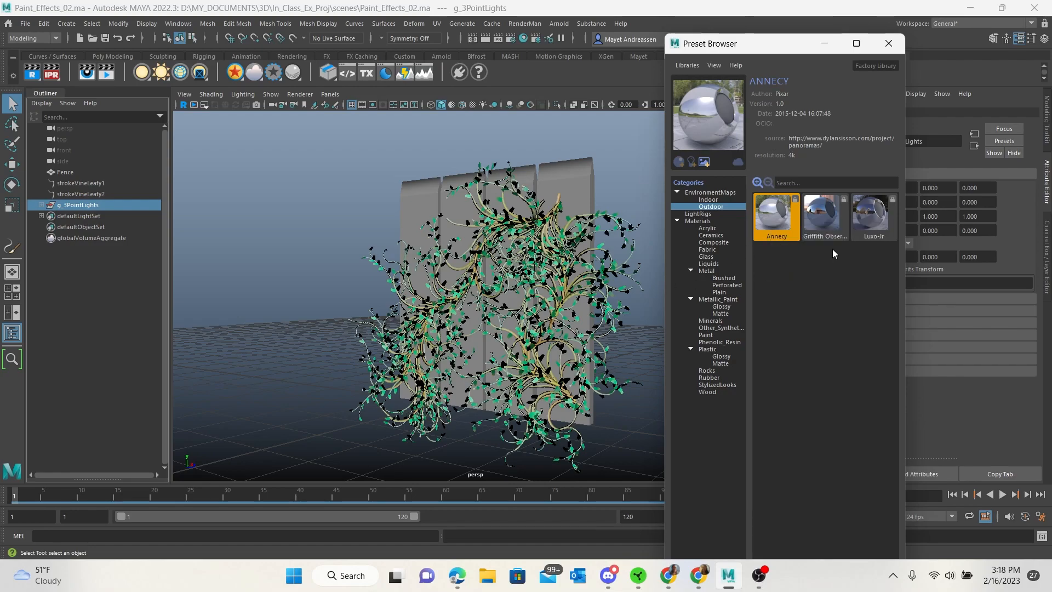
click(284, 230)
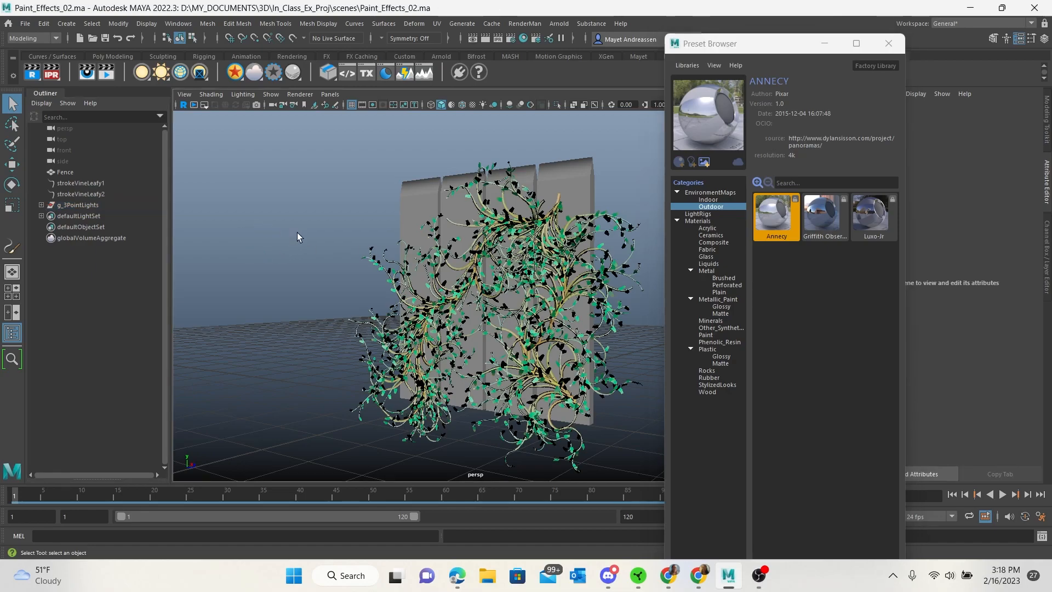
right_click(766, 220)
click(776, 238)
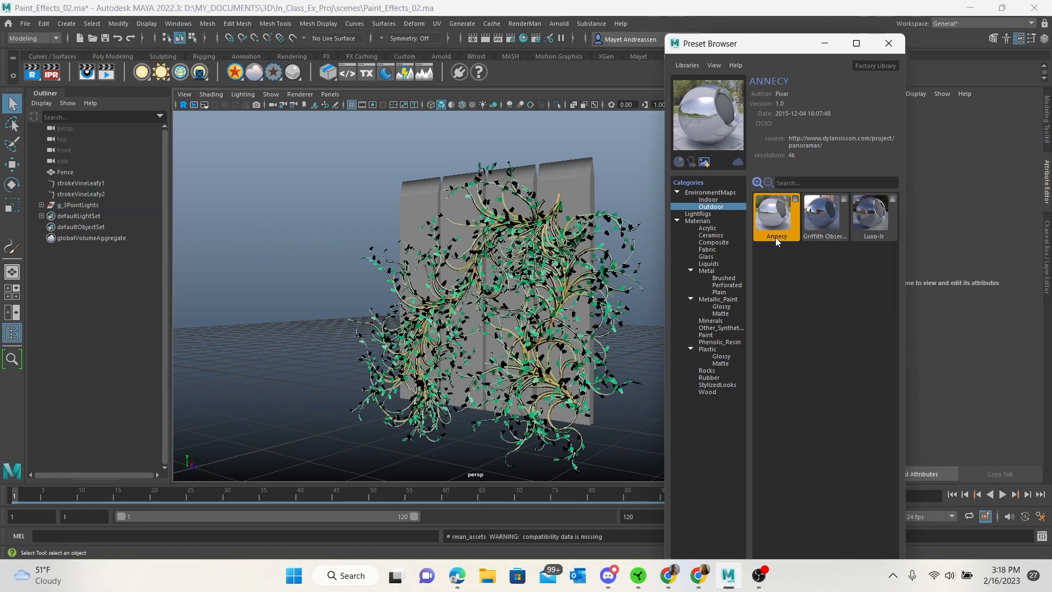
right_click(834, 227)
click(620, 146)
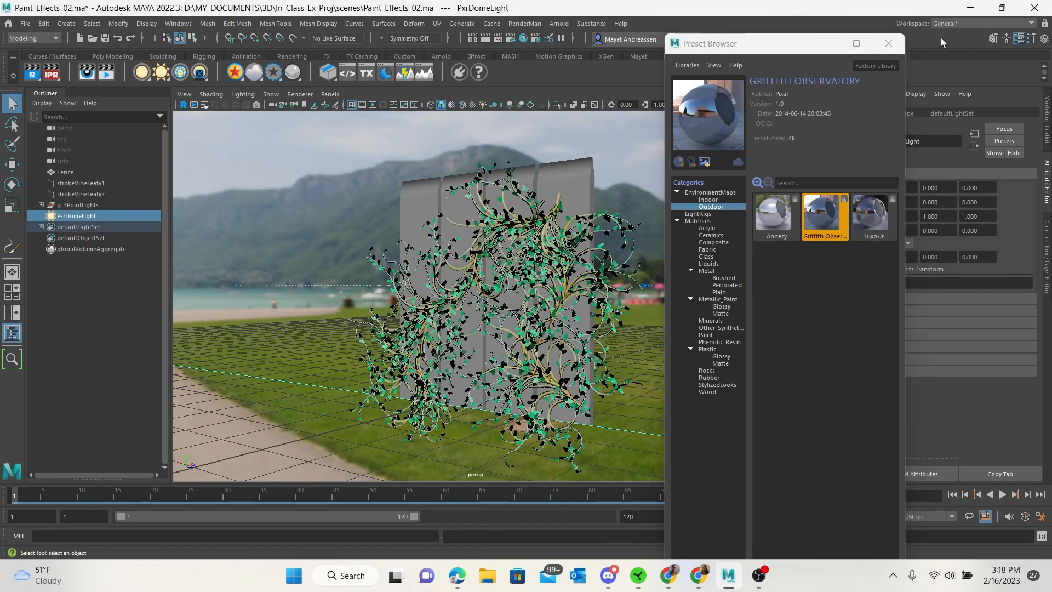
Step: Minimize the Preset Browser and turn off Primary Visibility on the PxrDomeLight's shape
click(824, 43)
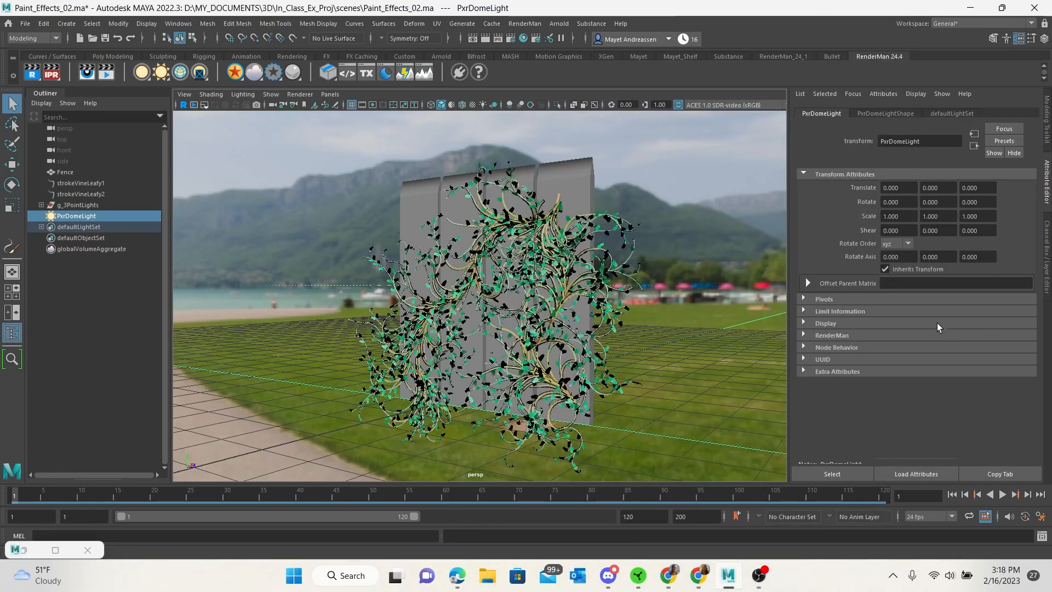
click(879, 113)
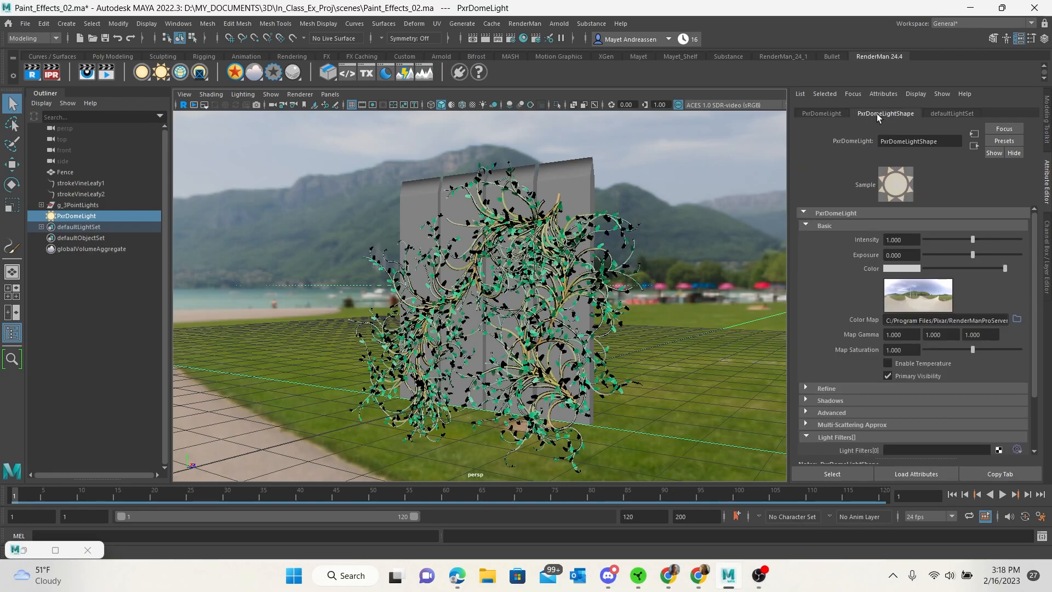
click(889, 376)
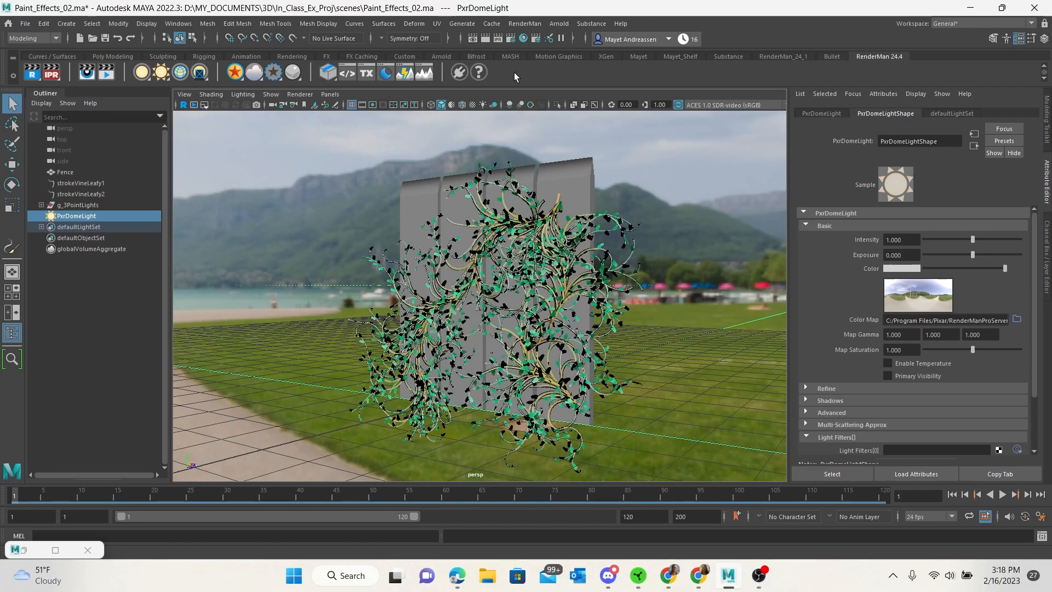
Step: Render the scene with RenderMan to check the lighting, and close the render viewer without saving its session
click(521, 25)
click(526, 46)
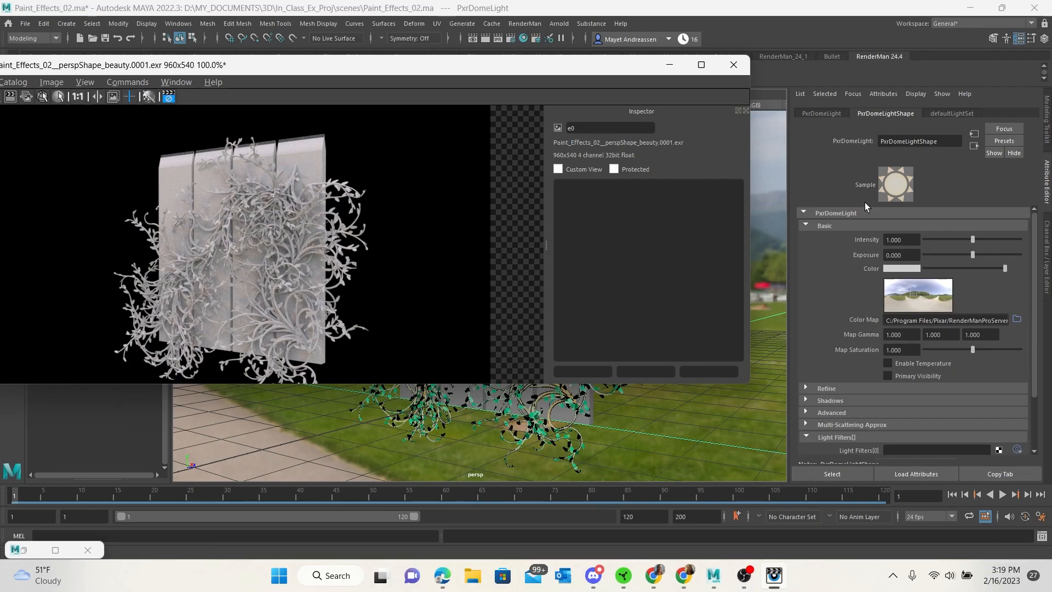
click(735, 66)
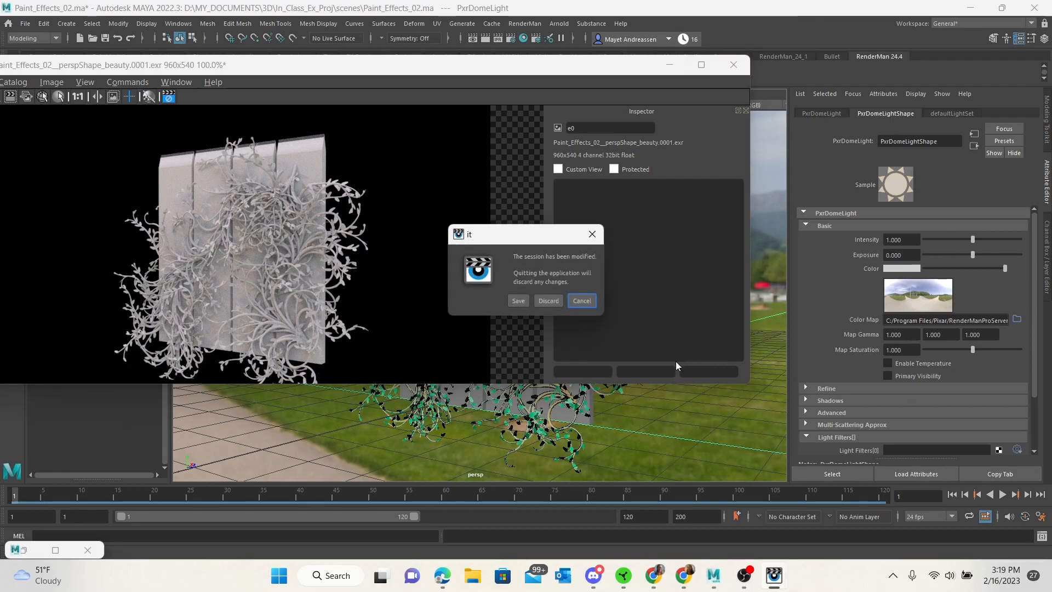
click(542, 301)
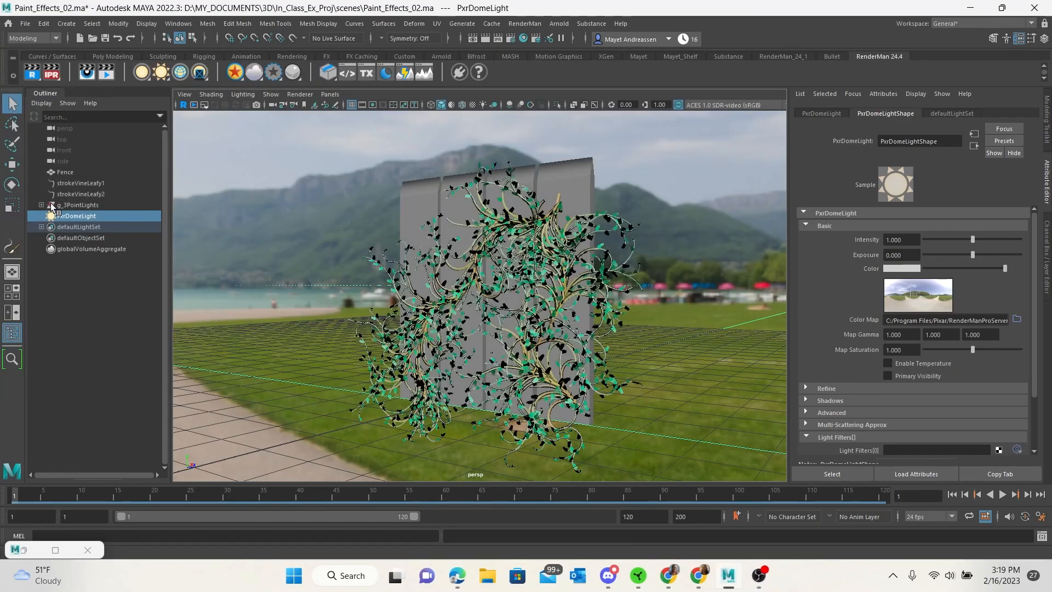
Step: Convert strokeVineLeafy1 from Paint Effects to polygons with reset options, Quad output enabled and a poly limit of 100000
click(80, 183)
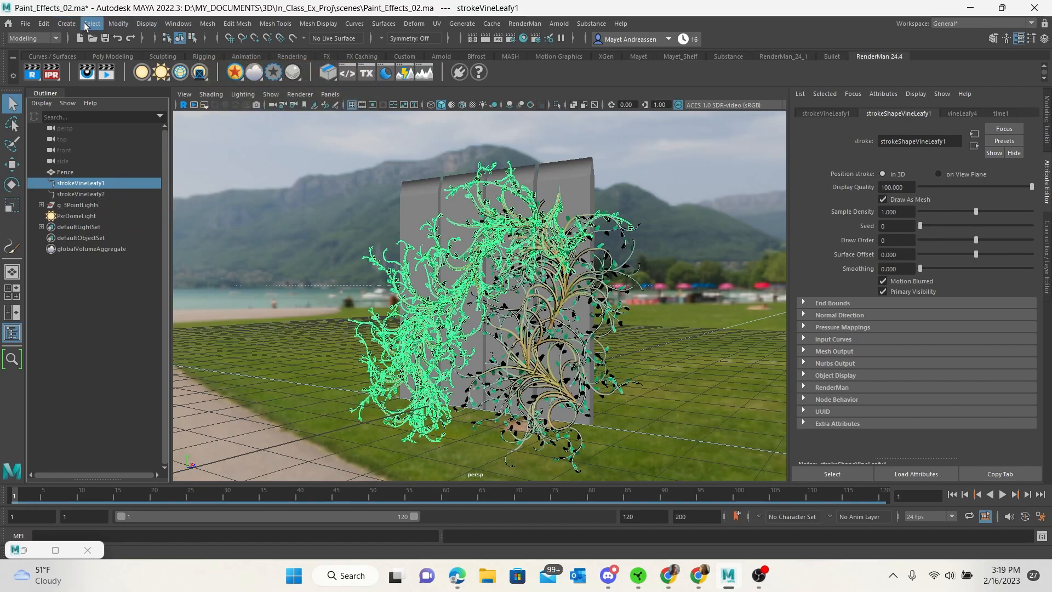
click(118, 23)
mouse_move(182, 292)
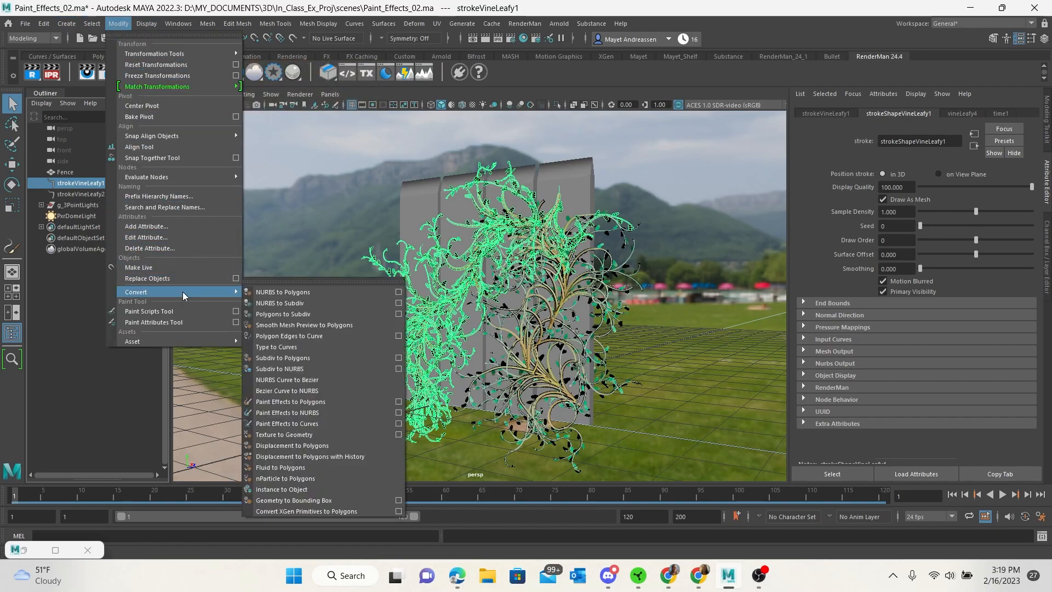
click(398, 401)
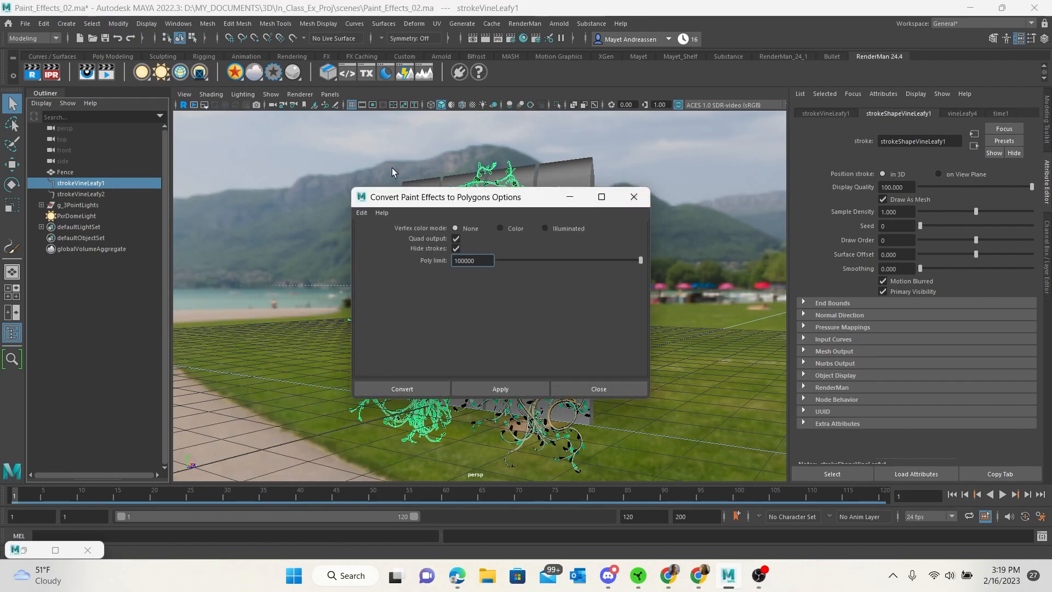
click(362, 212)
click(370, 235)
click(455, 239)
mouse_move(526, 206)
mouse_down()
mouse_move(578, 188)
mouse_move(657, 102)
mouse_up()
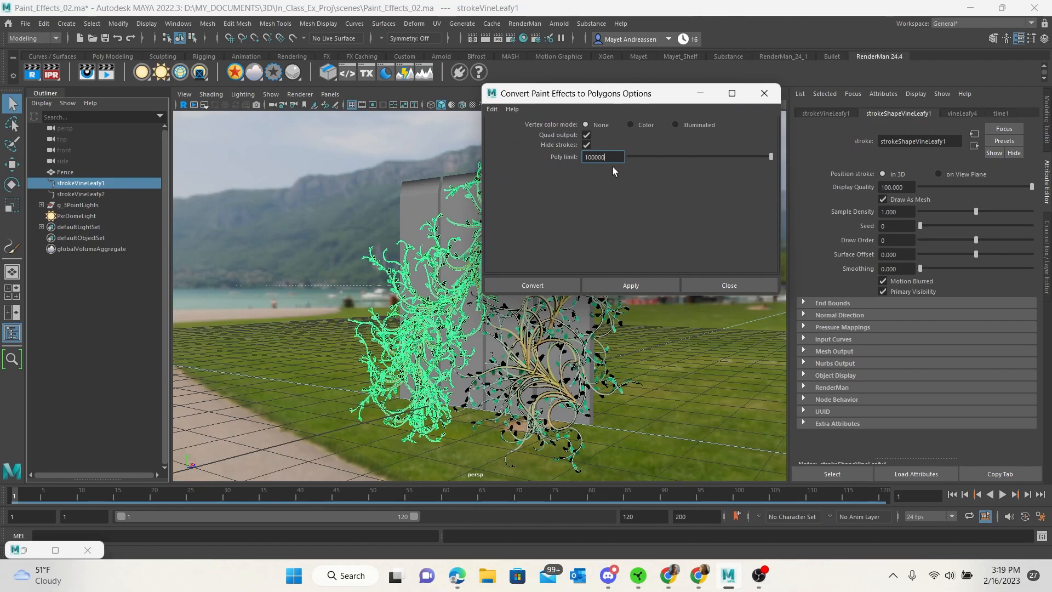
mouse_move(615, 104)
mouse_down()
mouse_move(778, 83)
mouse_move(742, 81)
mouse_up()
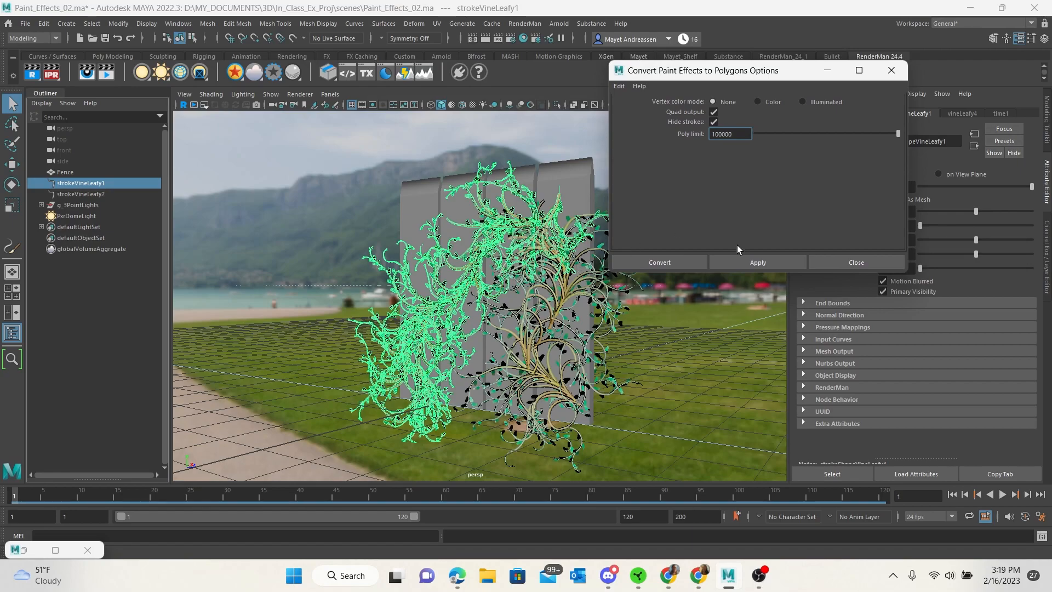
click(740, 267)
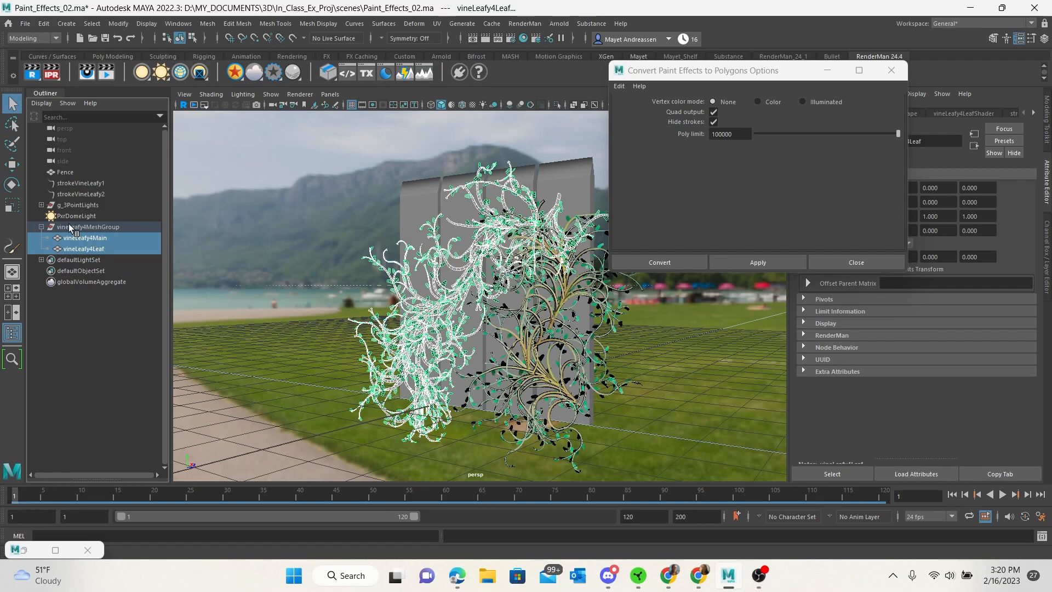
Step: Delete the construction history of the vineLeafy4Main and vineLeafy4Leaf meshes in vineLeafy4MeshGroup
click(81, 194)
click(84, 176)
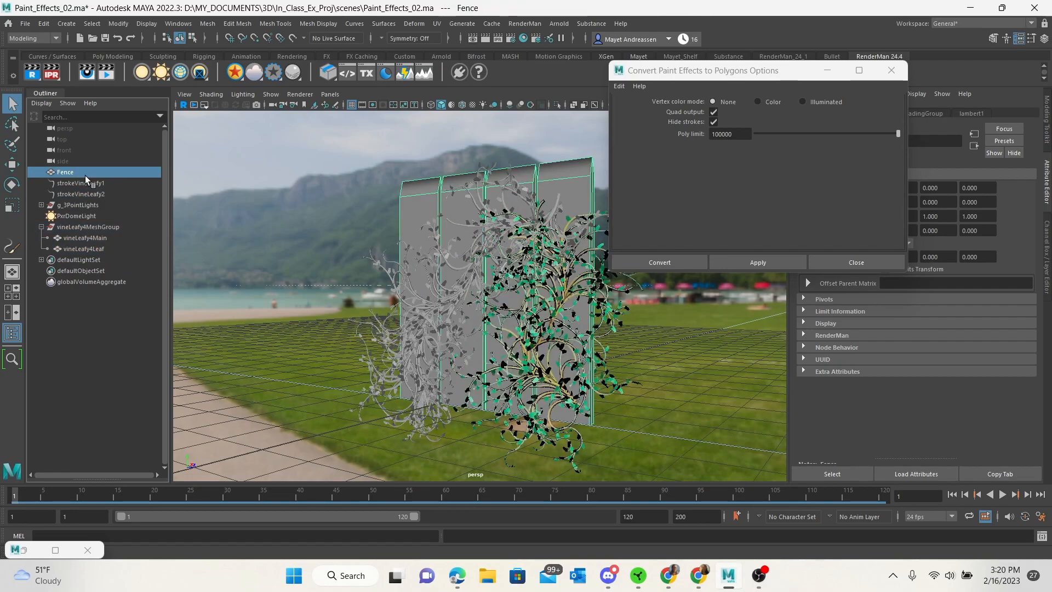
click(85, 184)
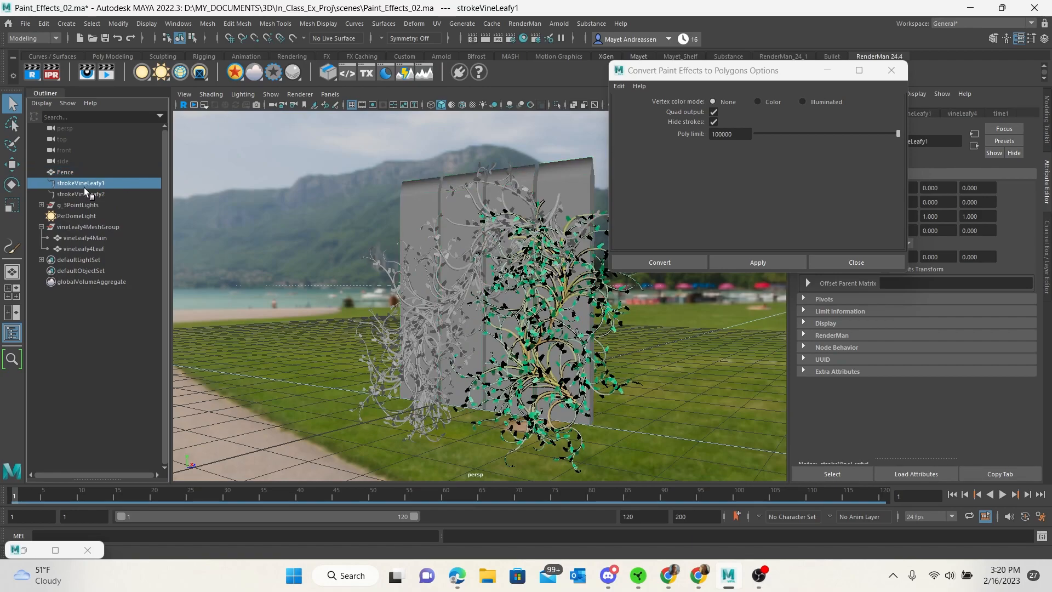
click(83, 238)
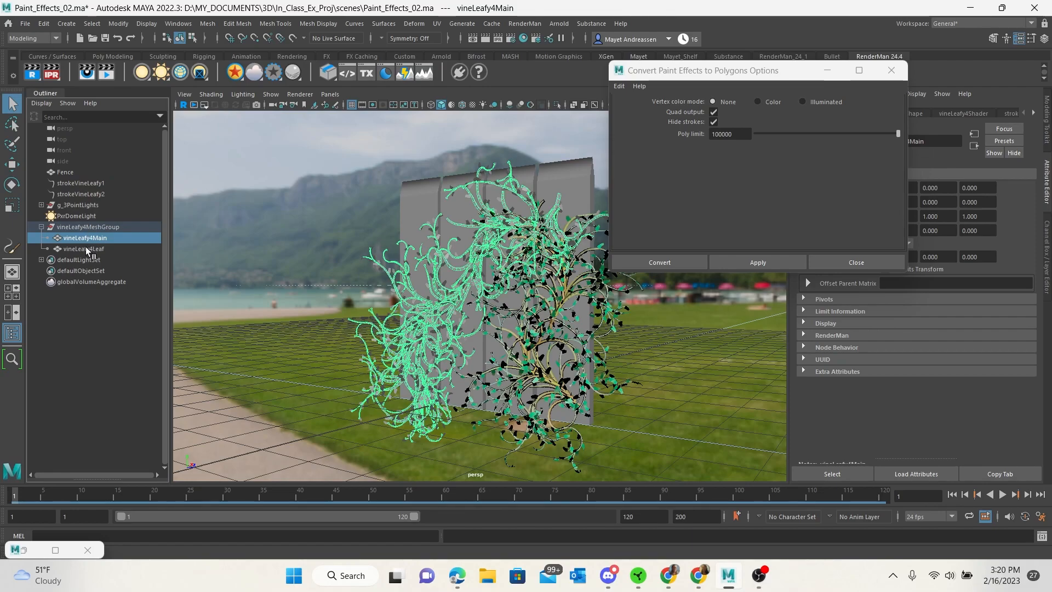
ctrl+click(85, 249)
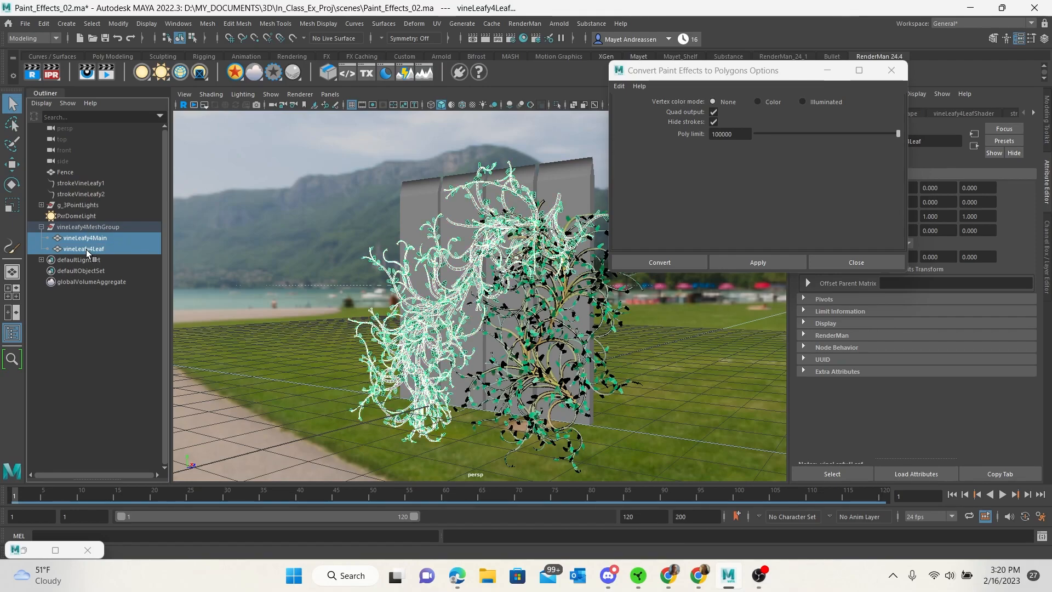
click(43, 24)
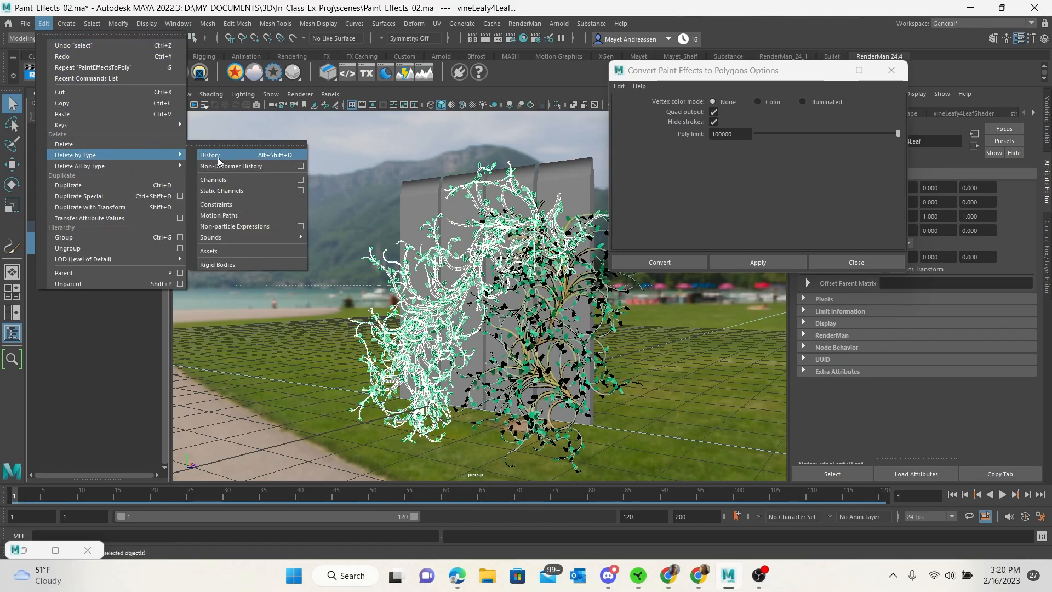
click(218, 157)
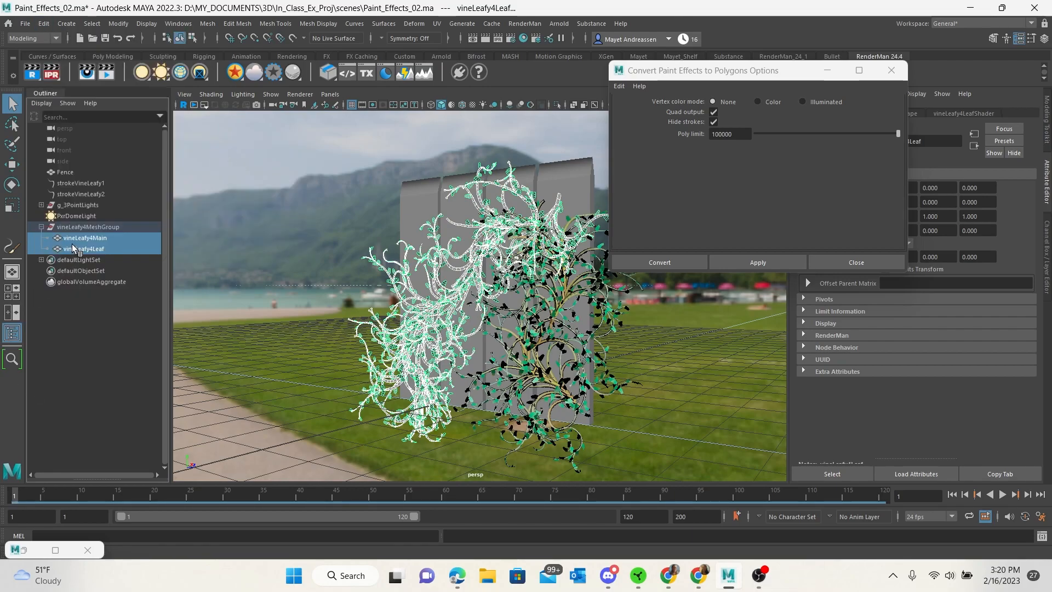
Step: Convert strokeVineLeafy2 to polygons with the same options and delete the history of its main and leaf meshes
click(79, 195)
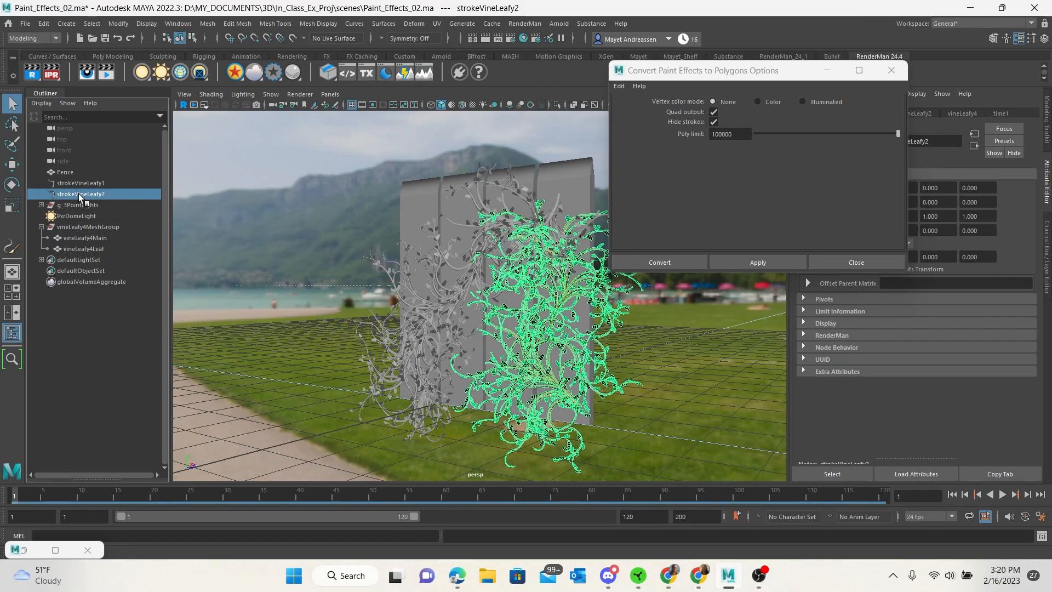
click(666, 261)
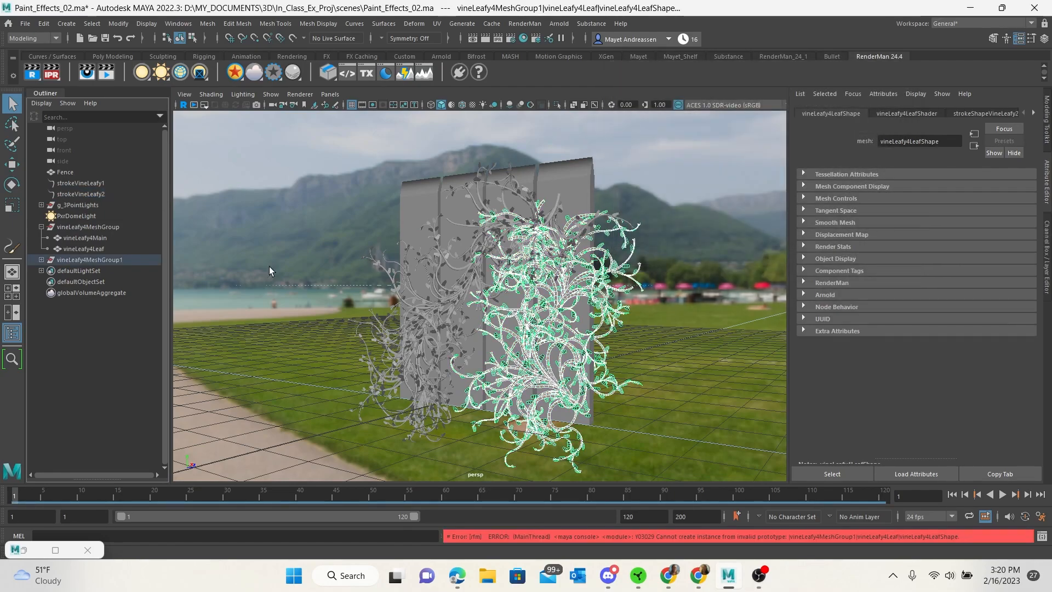
click(41, 260)
drag(77, 272, 77, 282)
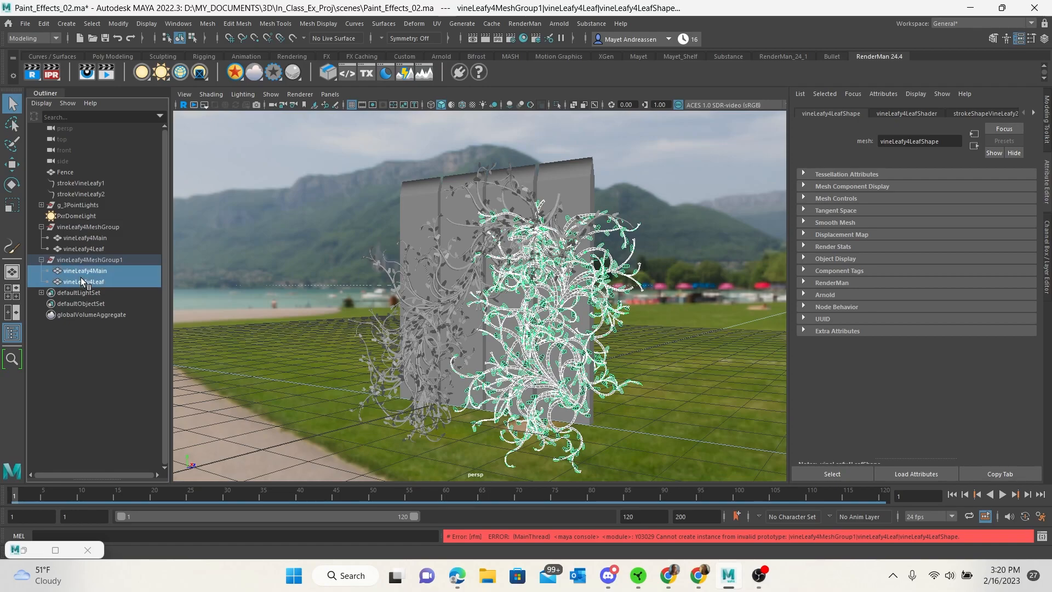
click(43, 23)
mouse_move(84, 156)
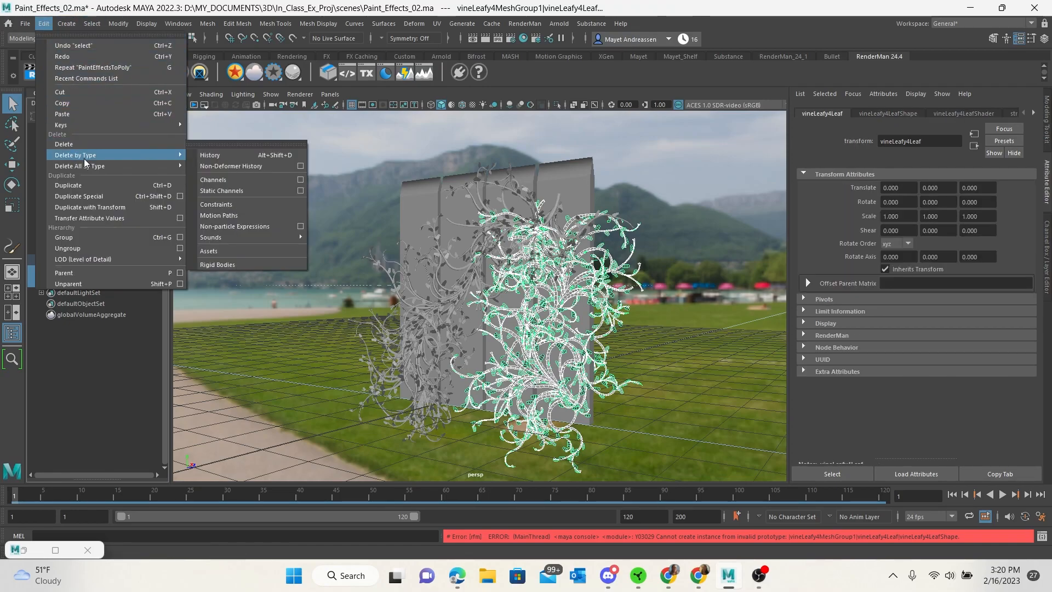
click(219, 160)
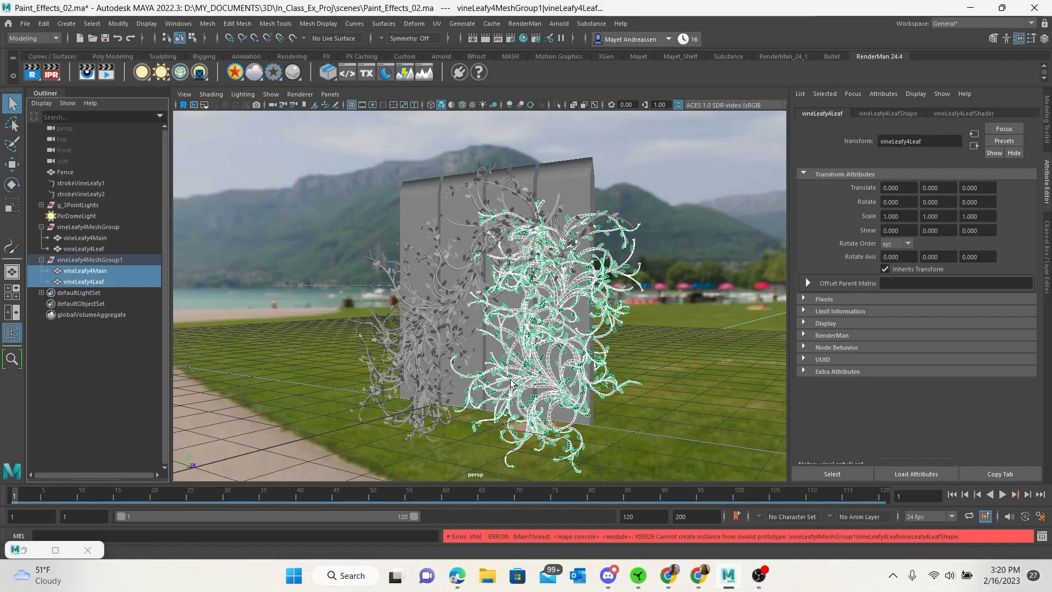
Step: Delete the original Paint Effects strokes strokeVineLeafy1 and strokeVineLeafy2
click(73, 182)
shift+click(74, 192)
key(Delete)
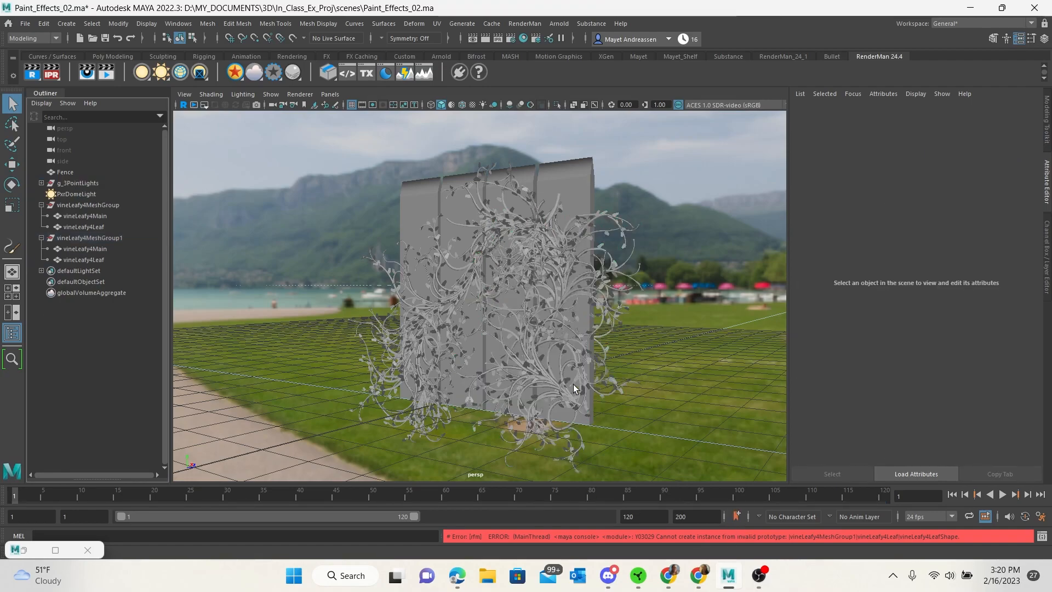
Step: Select vineLeafy4Main in vineLeafy4MeshGroup1 and graph its vineLeafy4Shader network in a maximized Hypershade
drag(596, 385, 556, 391)
click(510, 378)
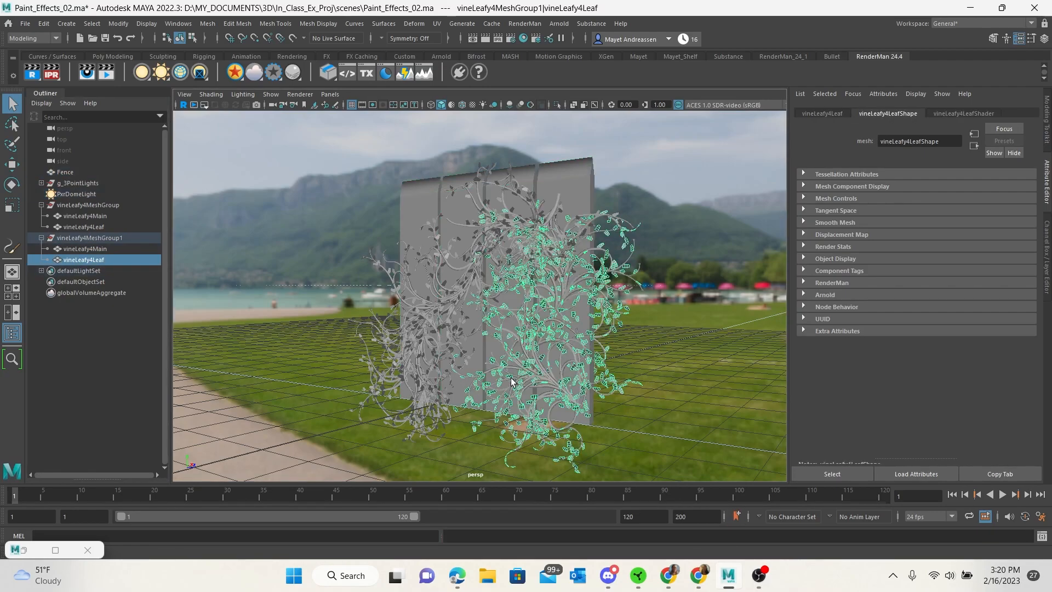
click(507, 374)
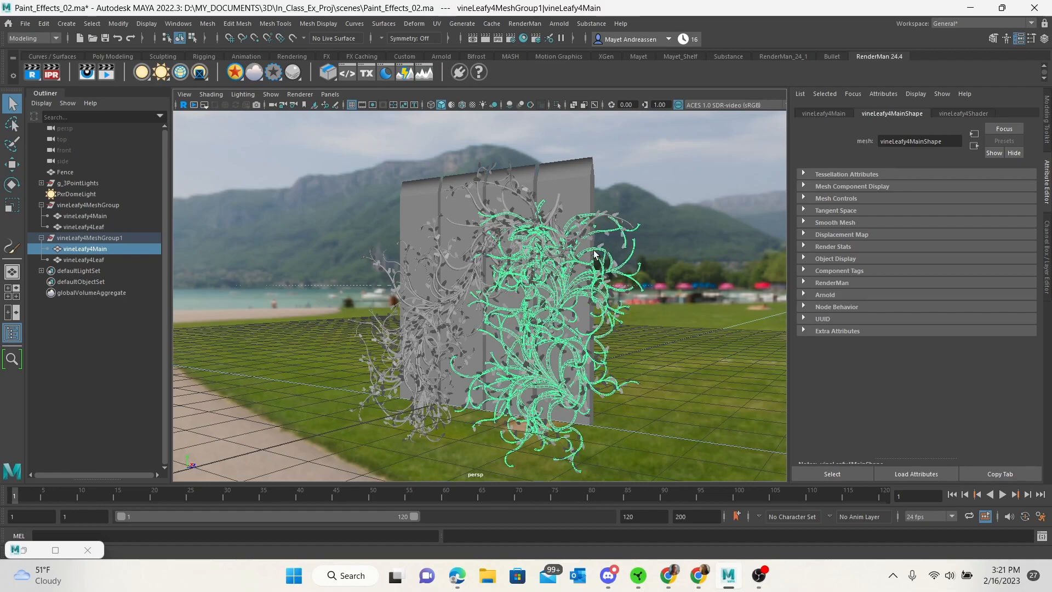
click(524, 41)
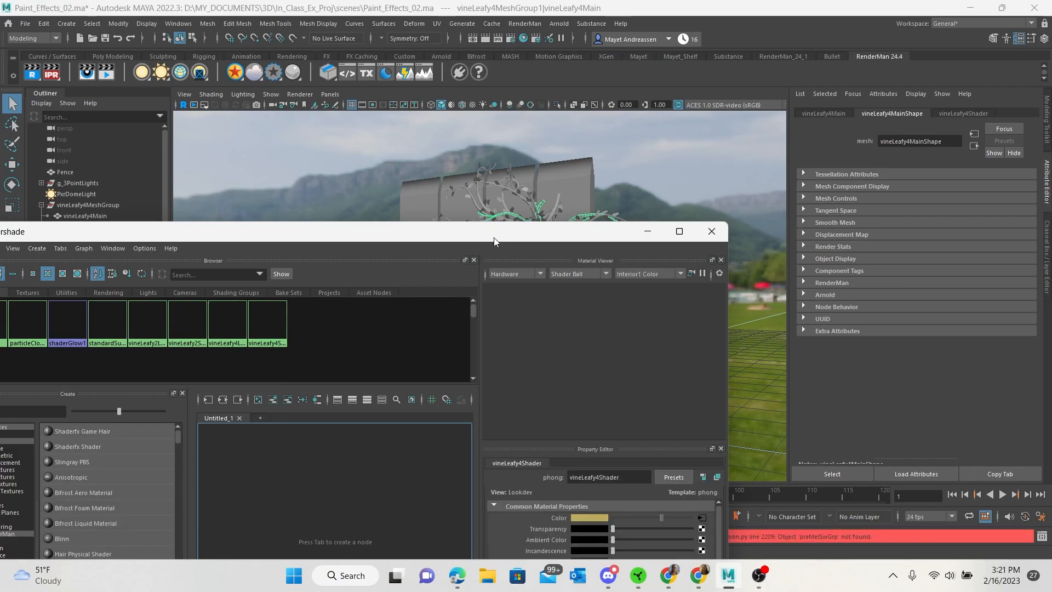
drag(494, 238, 771, 73)
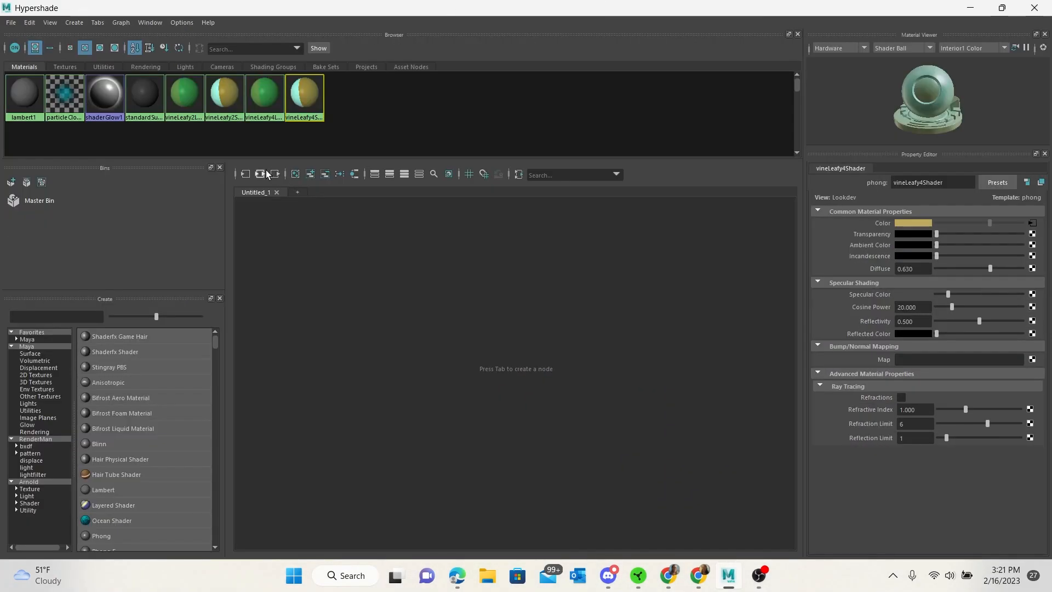
click(262, 174)
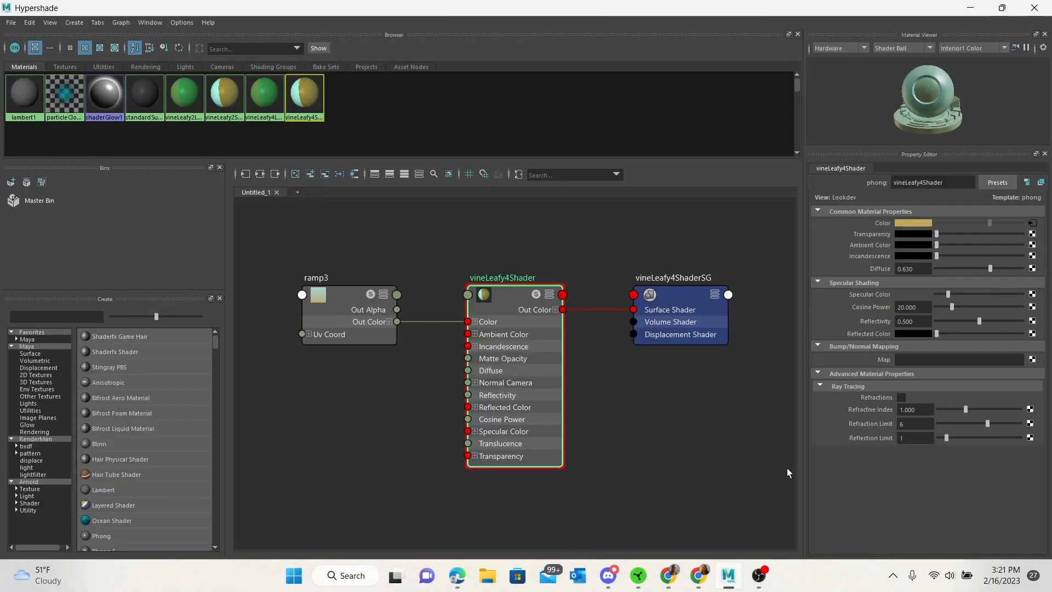
Step: Examine the color ramp feeding vineLeafy4Shader, then the vineLeafy4LeafShader network and the colors of its ramp4
drag(335, 309, 363, 250)
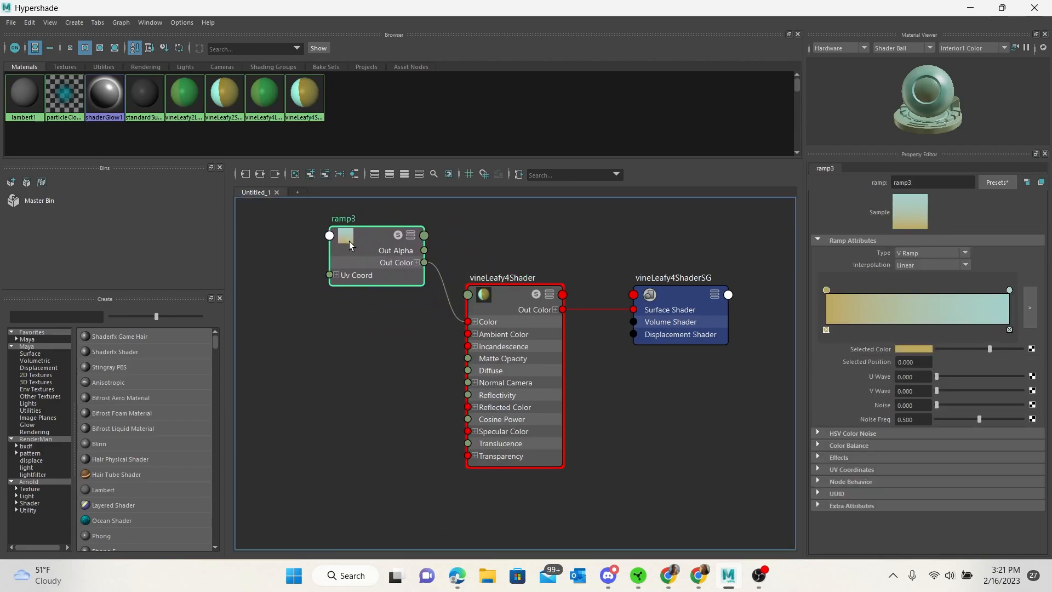
click(264, 96)
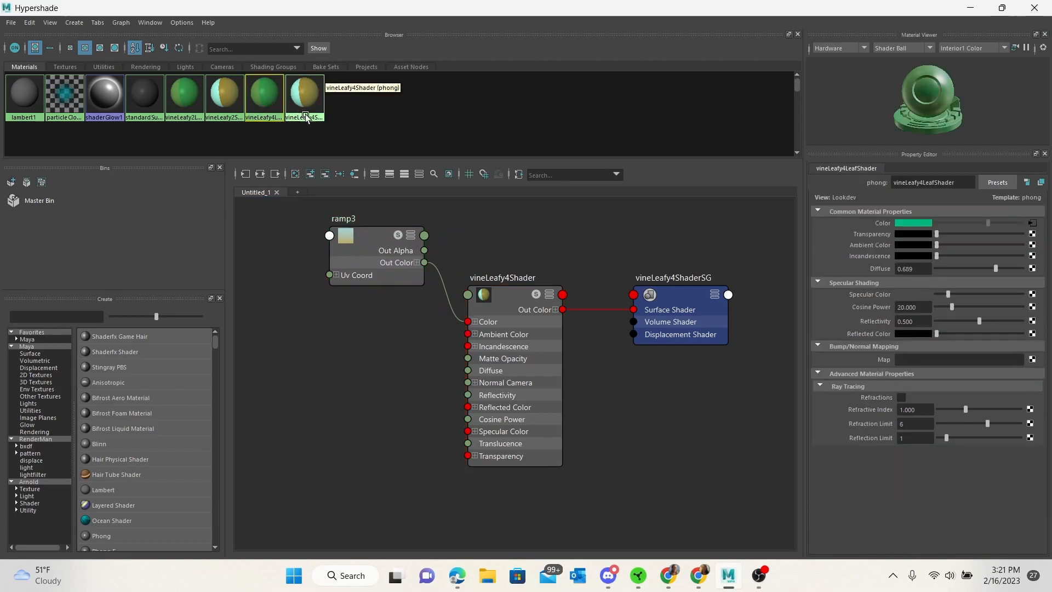
click(376, 270)
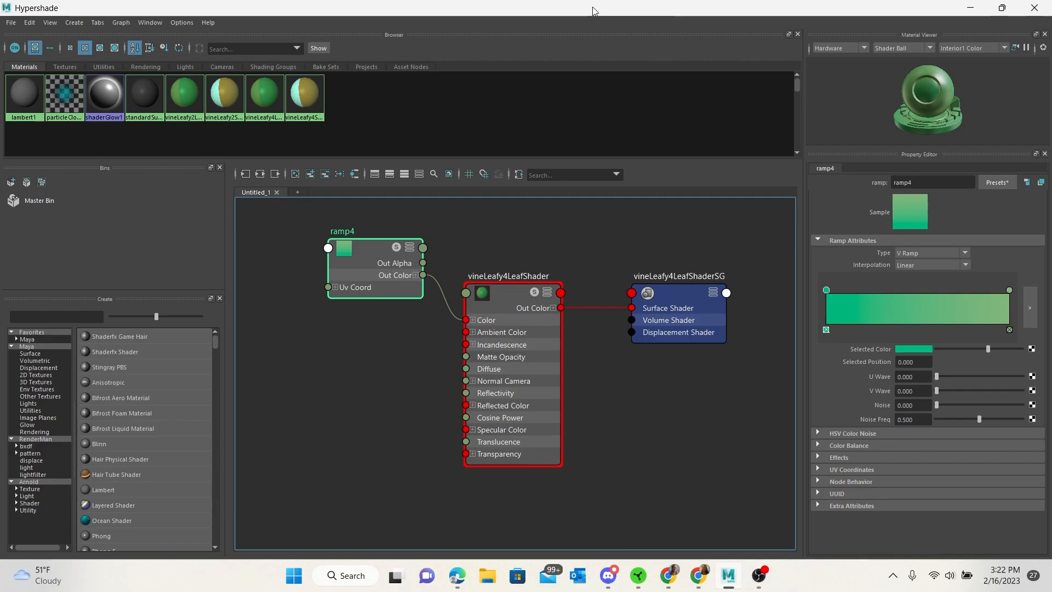
Step: Create a PxrRamp node, place it beneath ramp4 and open its color ramp in the enlarged editor
click(318, 421)
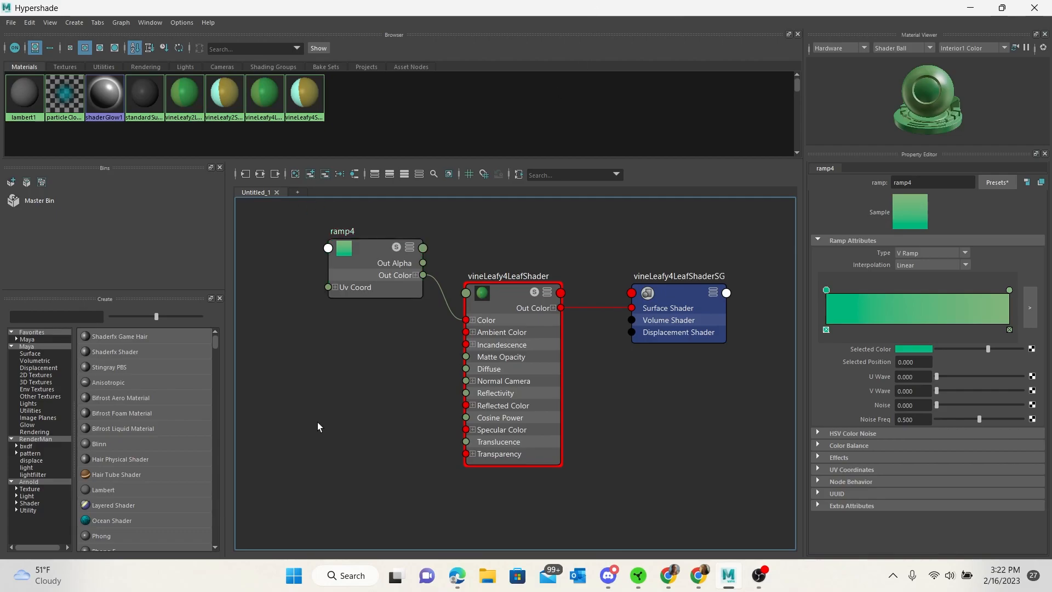
key(Tab)
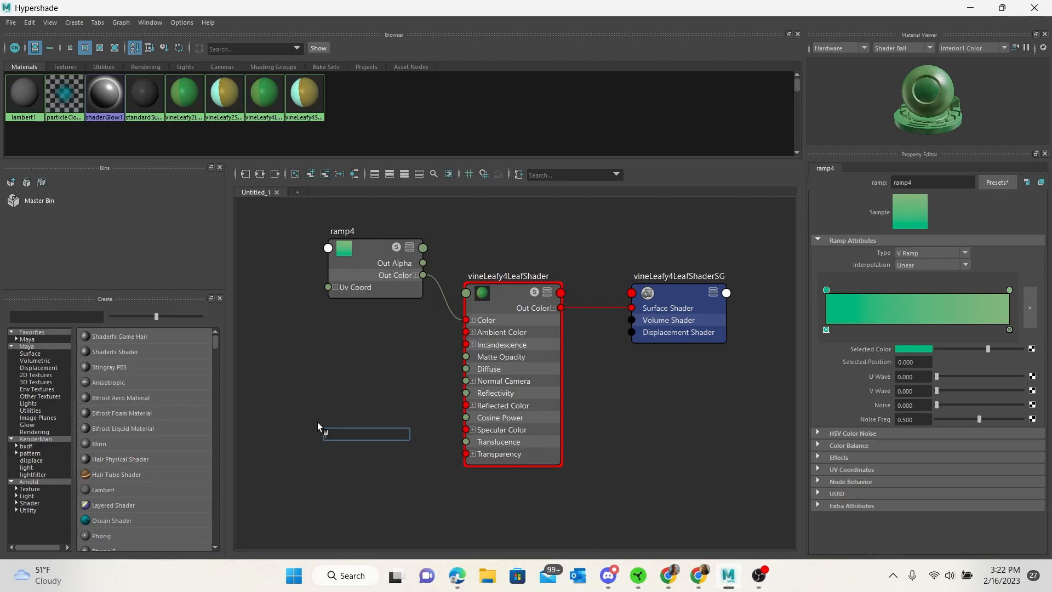
text(pxr)
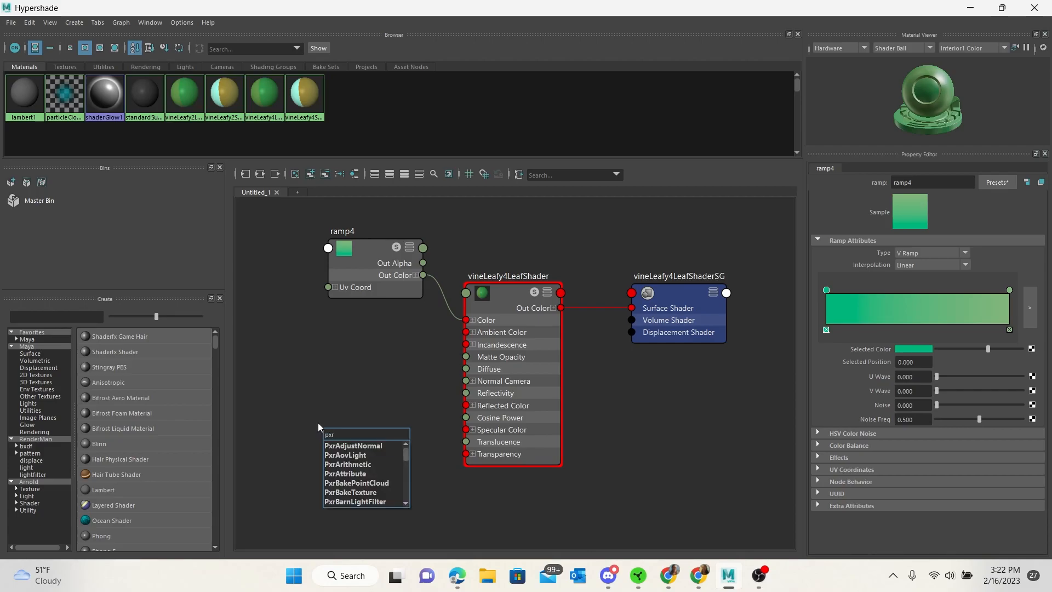
text(R)
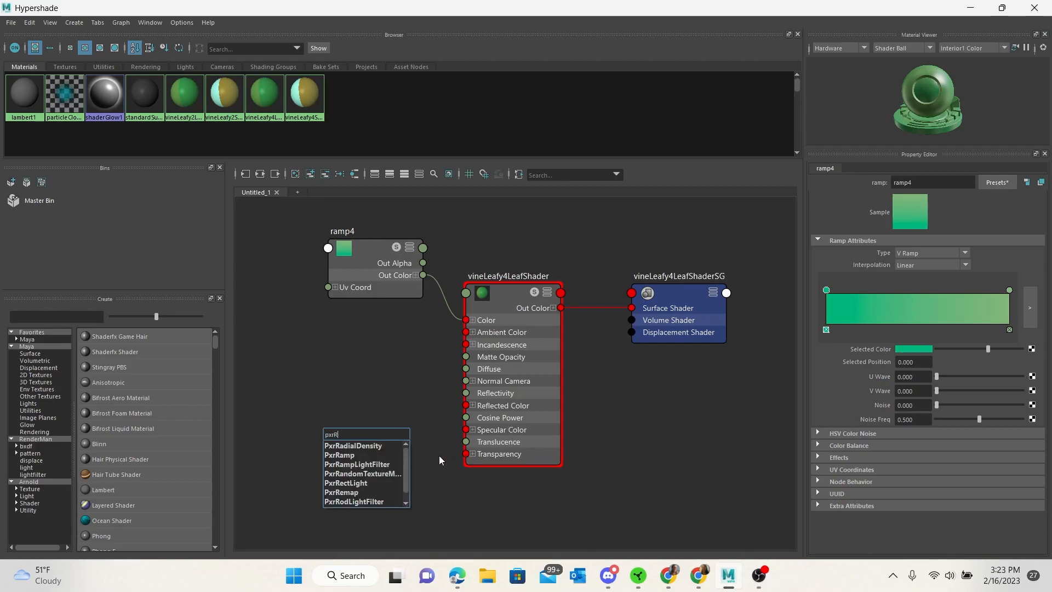
click(357, 455)
drag(368, 455, 368, 358)
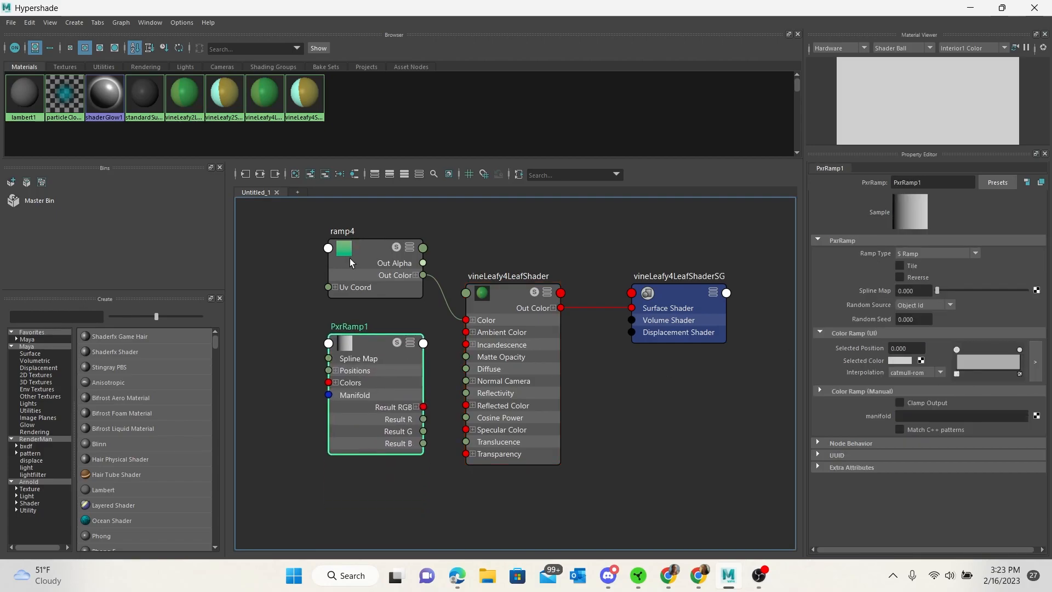
click(1040, 372)
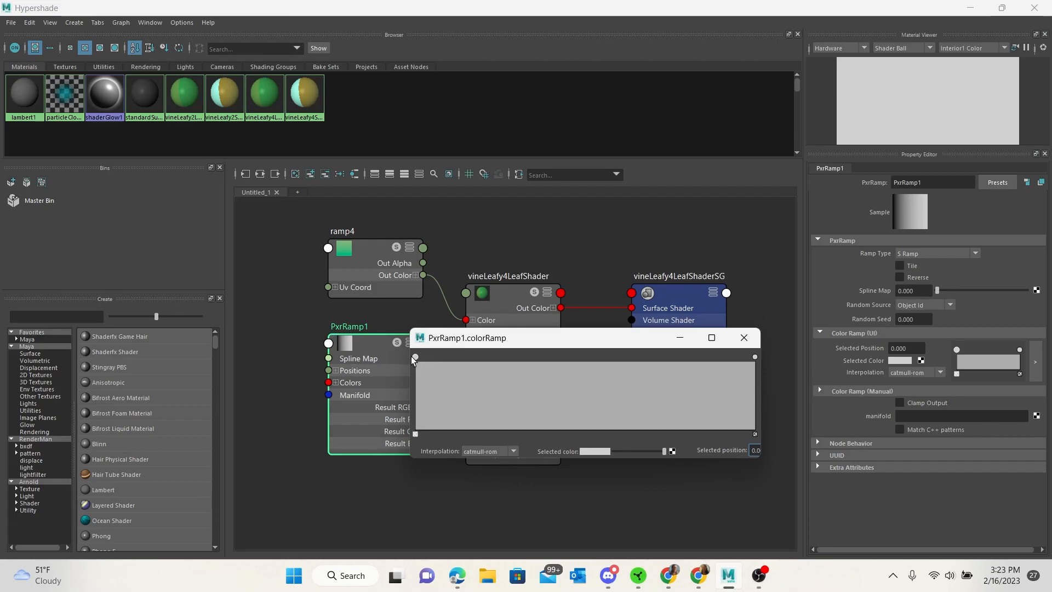
click(556, 403)
click(654, 382)
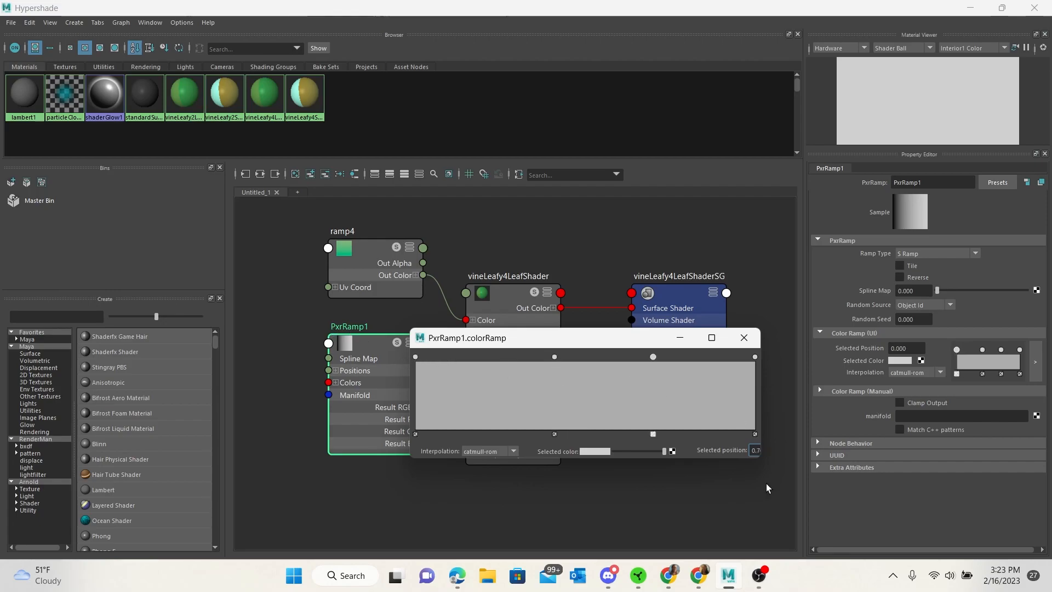
click(653, 434)
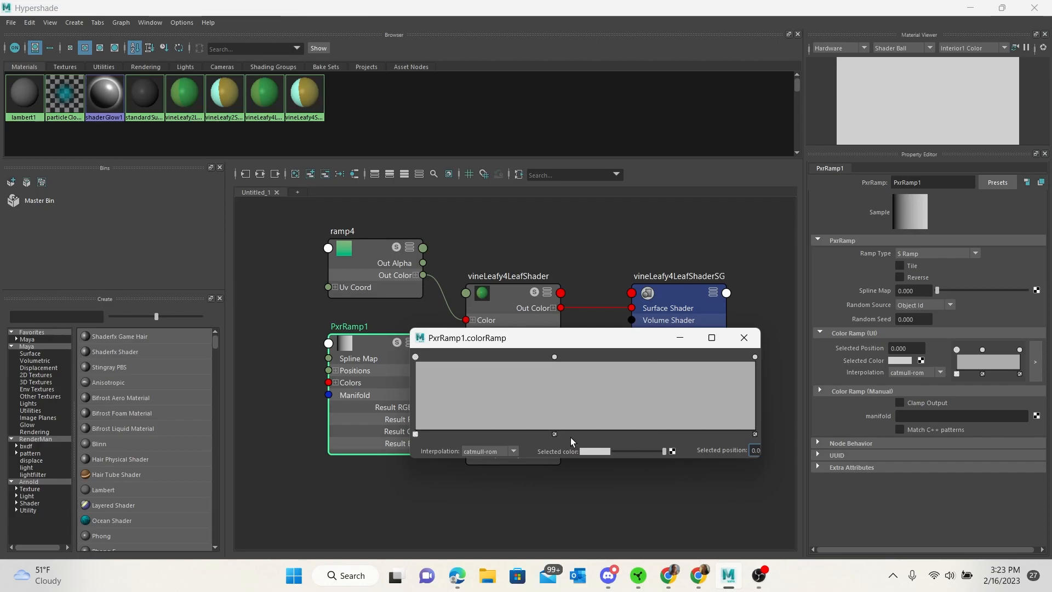
click(555, 435)
Step: Color the PxrRamp1 stop at position 0 bluish green, with hue 145.38, saturation 1.000 and value 1.000
click(603, 452)
mouse_move(570, 485)
mouse_down()
mouse_move(591, 491)
mouse_move(578, 486)
mouse_up()
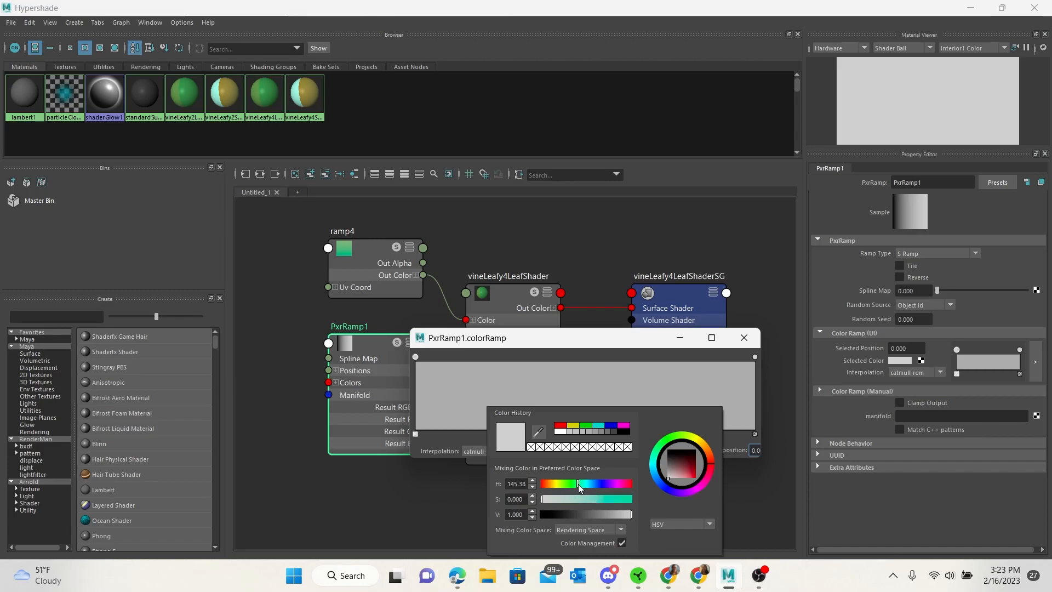
drag(598, 500, 638, 504)
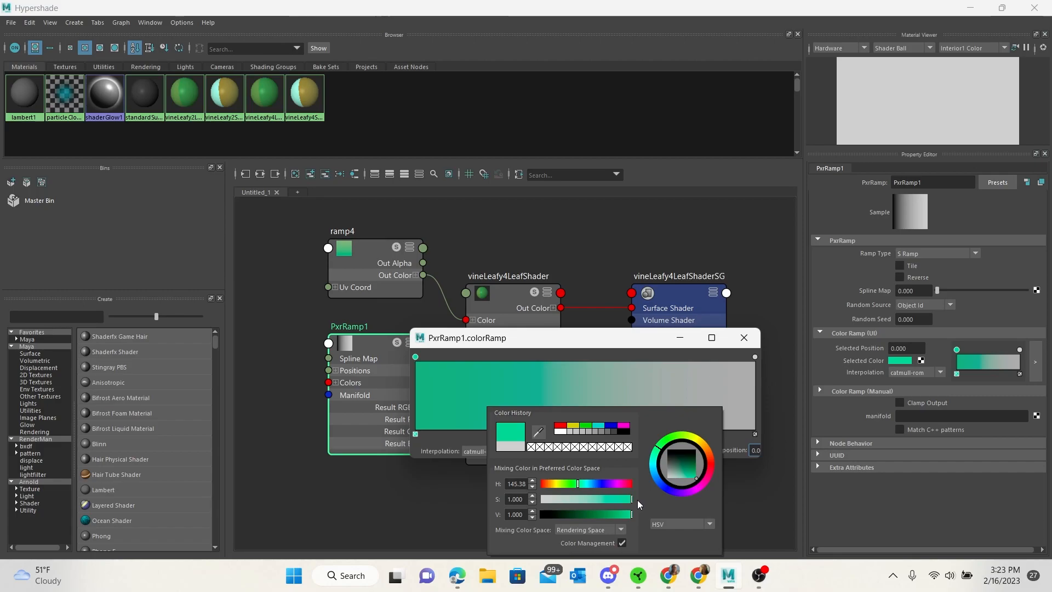
Step: Change the PxrRamp1 stop at position 1 to a muted olive green and close the enlarged ramp editor
click(755, 358)
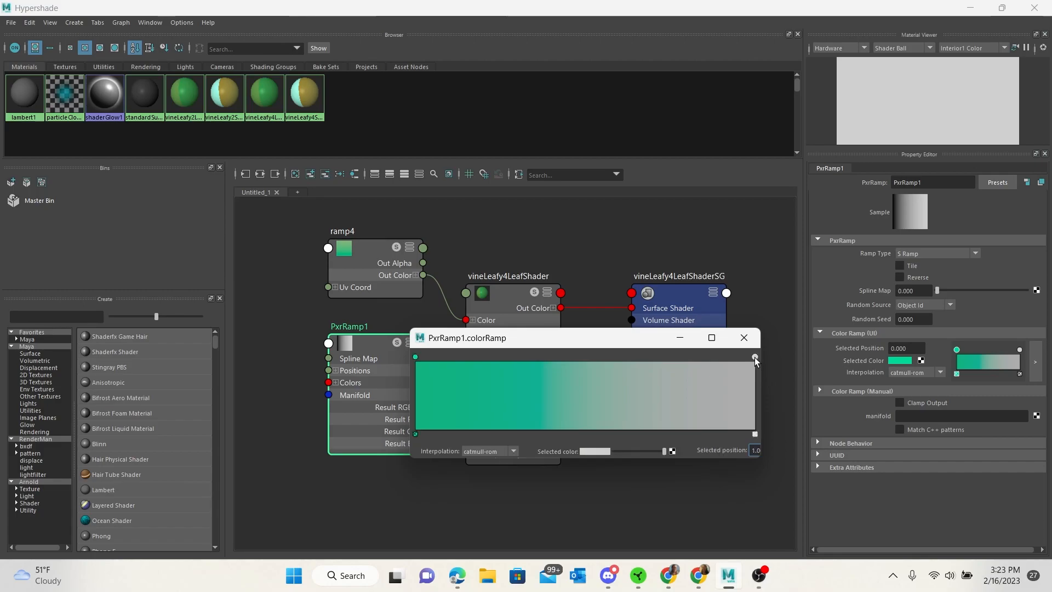
click(593, 452)
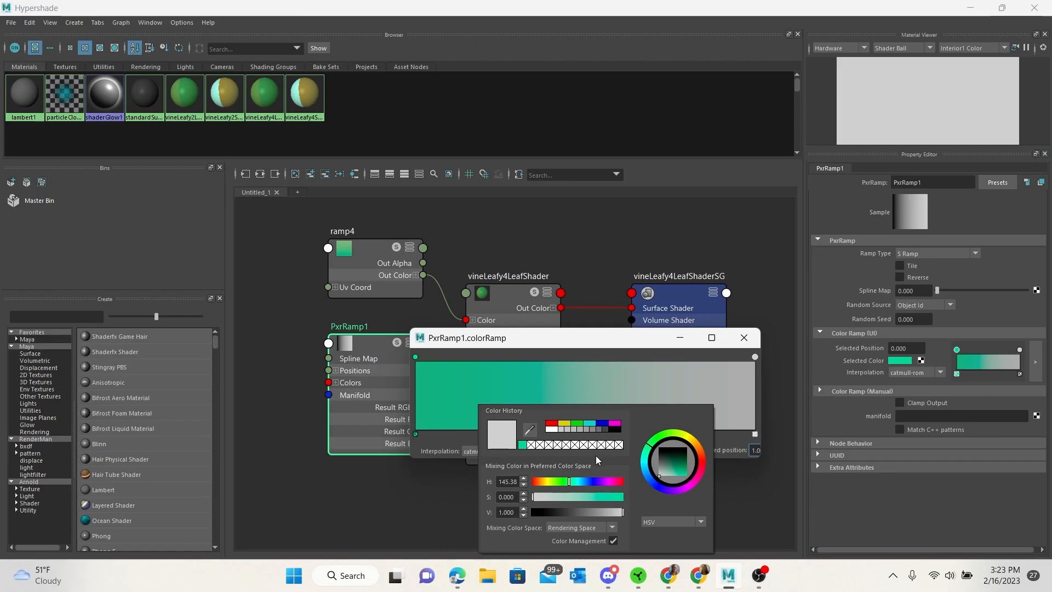
click(579, 425)
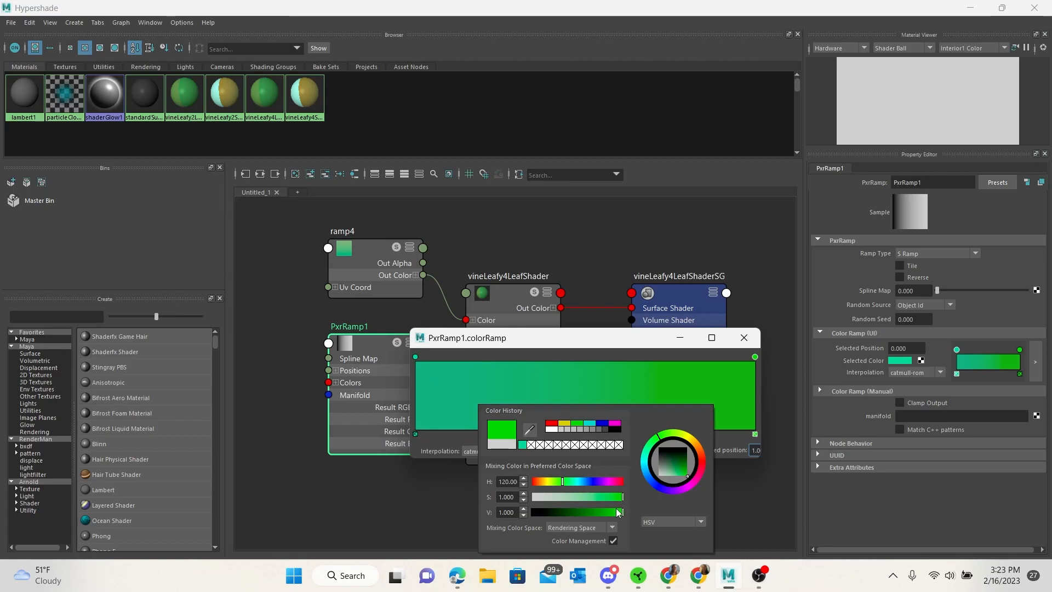
drag(608, 498, 595, 498)
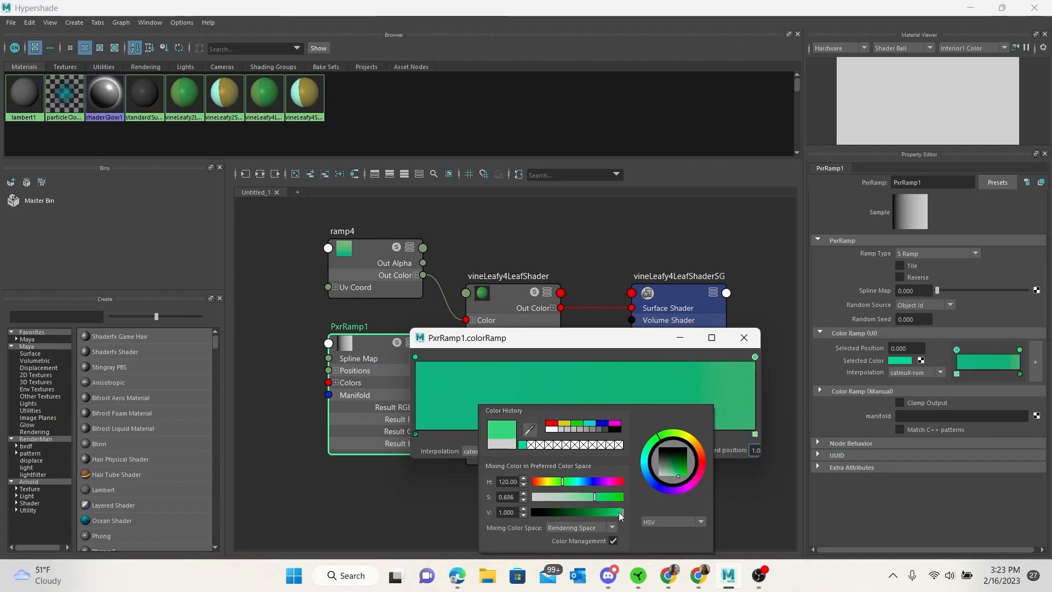
mouse_move(684, 478)
mouse_down()
mouse_move(663, 435)
mouse_move(672, 437)
mouse_up()
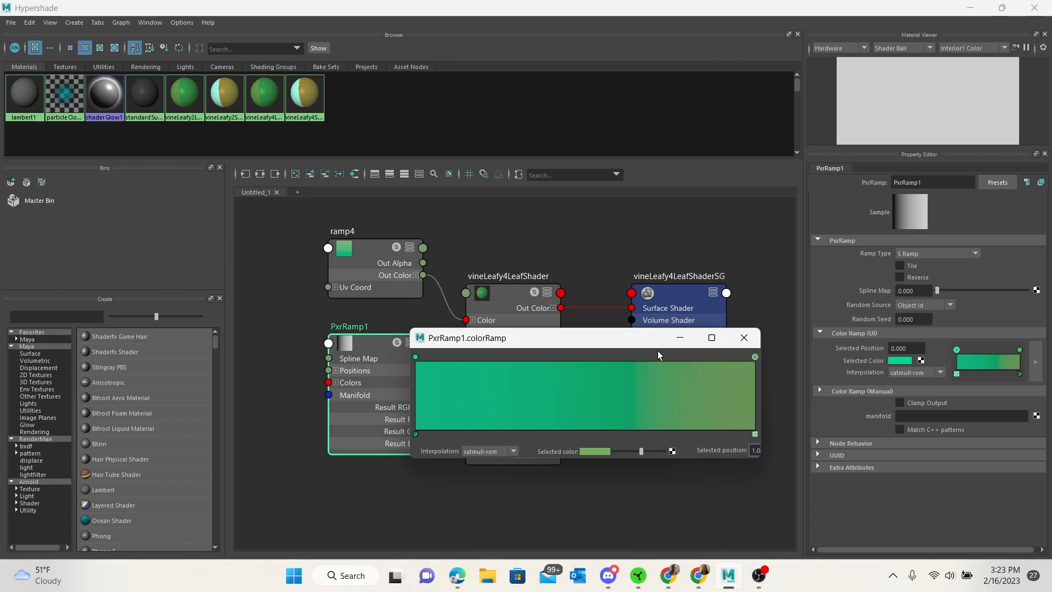
click(747, 339)
Step: Move vineLeafy4LeafShader and PxrRamp1 apart to free up space in the node graph
drag(523, 310, 565, 257)
drag(375, 354, 358, 361)
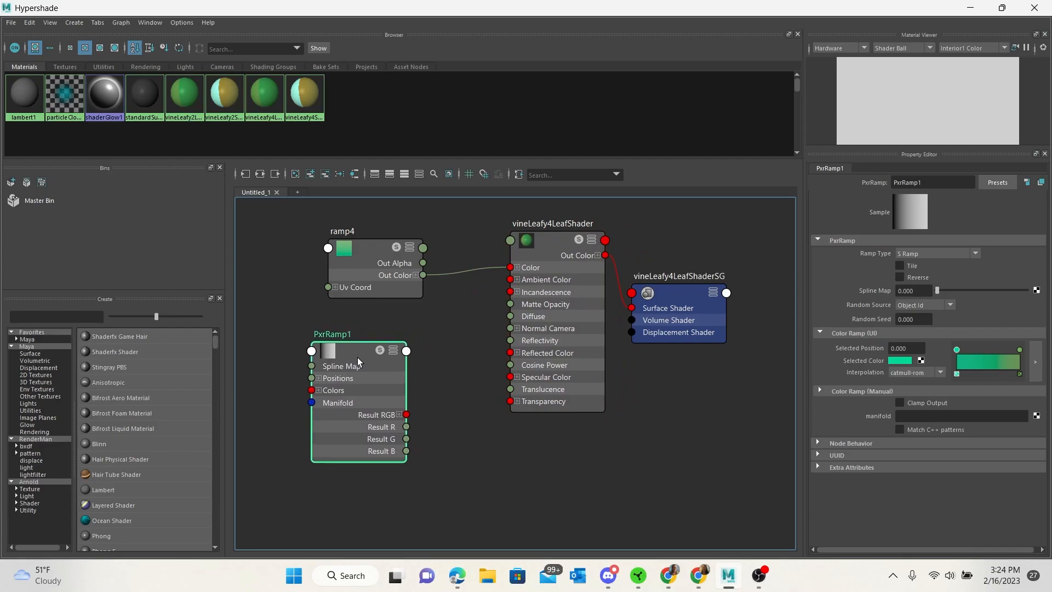
click(471, 462)
key(Tab)
click(615, 508)
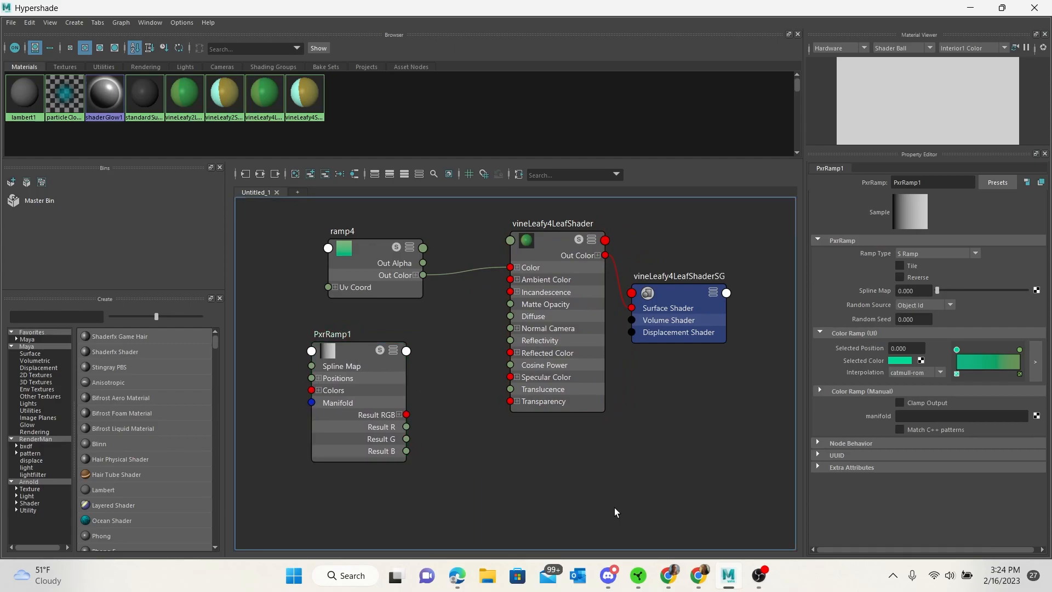
Step: Close the Bins panel, create a RenderMan PxrSurface material and place its node beside PxrRamp1
click(33, 439)
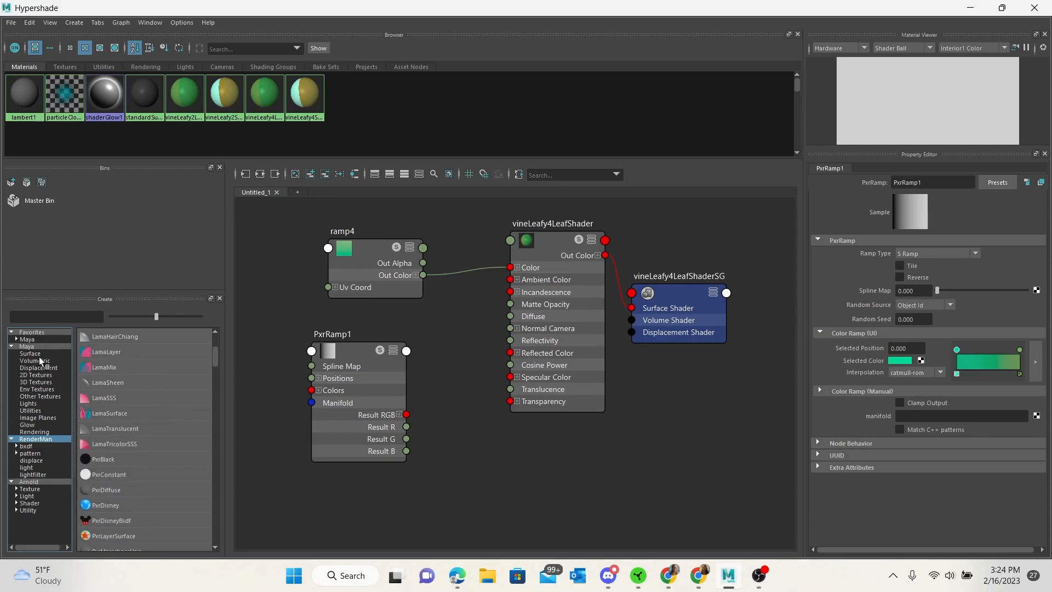
click(219, 168)
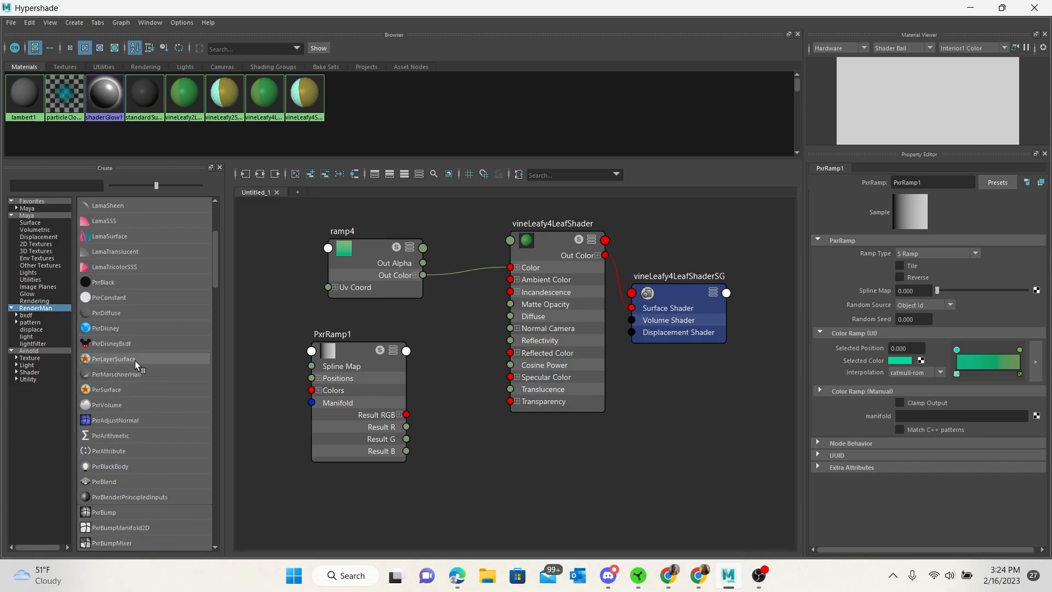
click(116, 390)
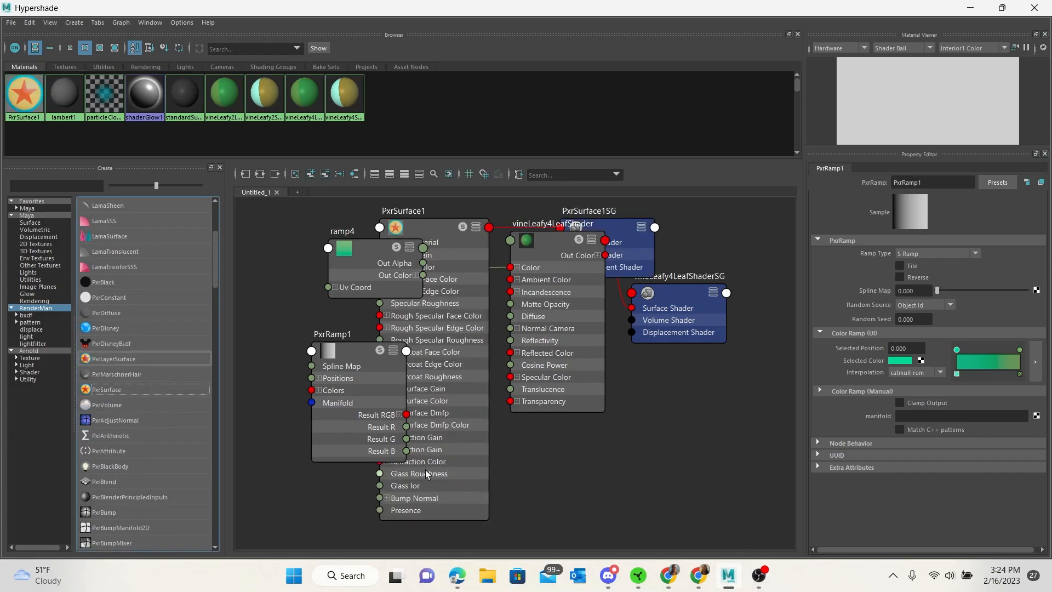
drag(458, 235, 519, 390)
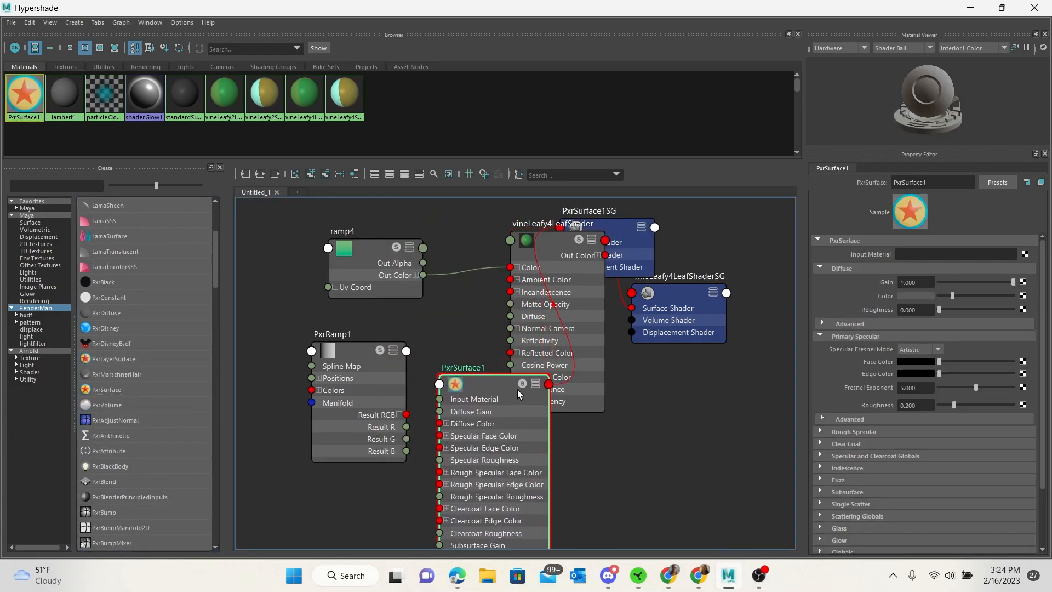
Step: Connect the Result RGB output of PxrRamp1 to the Diffuse Color of PxrSurface1
click(370, 369)
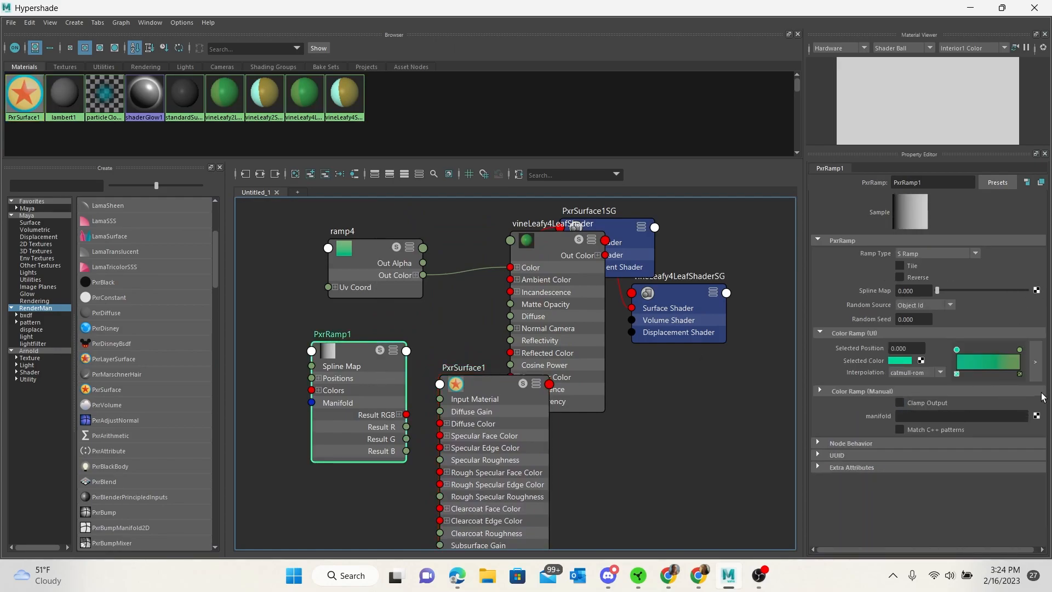
drag(358, 367, 335, 393)
drag(496, 390, 467, 378)
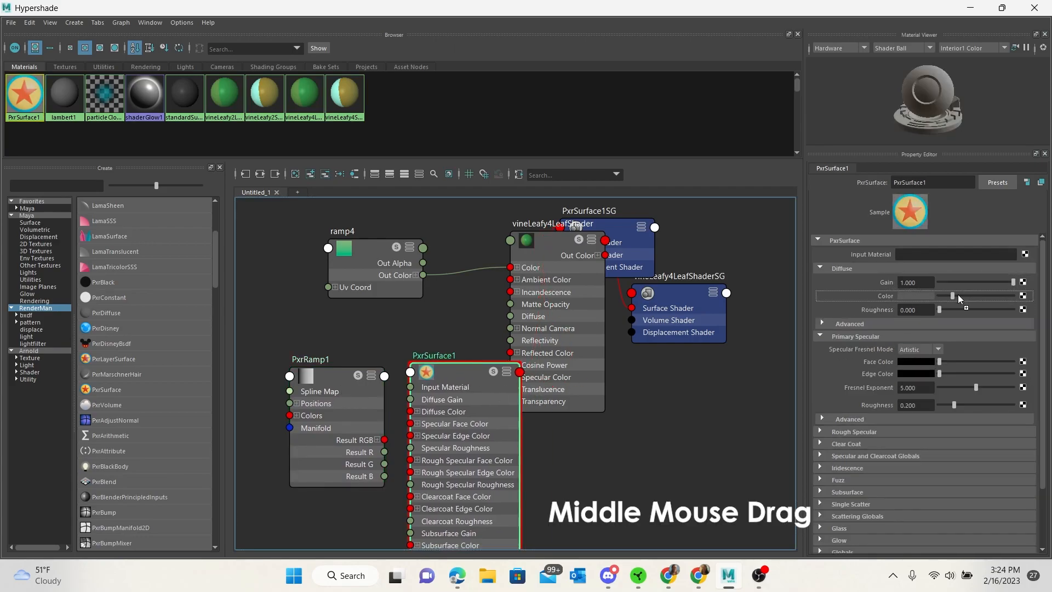
middle_drag(958, 294, 958, 295)
drag(428, 448, 443, 419)
click(343, 399)
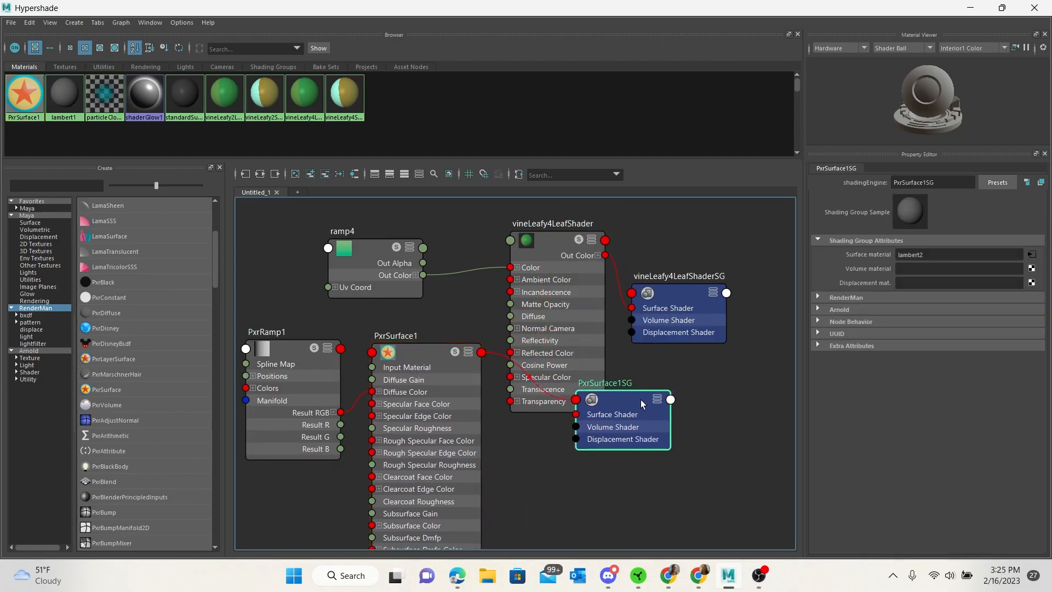
Step: Move ramp4, vineLeafy4LeafShader and its shading group away from the new PxrSurface1 network, and reposition PxrSurface1SG
drag(640, 400, 640, 419)
mouse_move(675, 277)
mouse_down()
mouse_move(747, 379)
mouse_move(761, 216)
mouse_up()
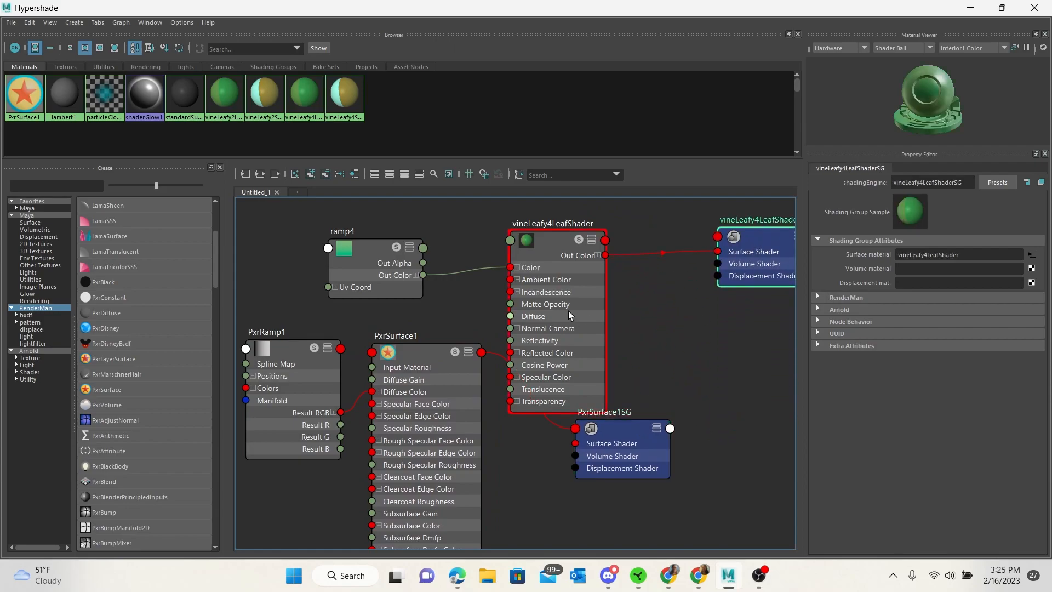
drag(571, 314, 624, 255)
drag(380, 262, 555, 219)
Step: Rename the PxrSurface1 material as PS_Vines01
double_click(399, 337)
text(PS_Vines01)
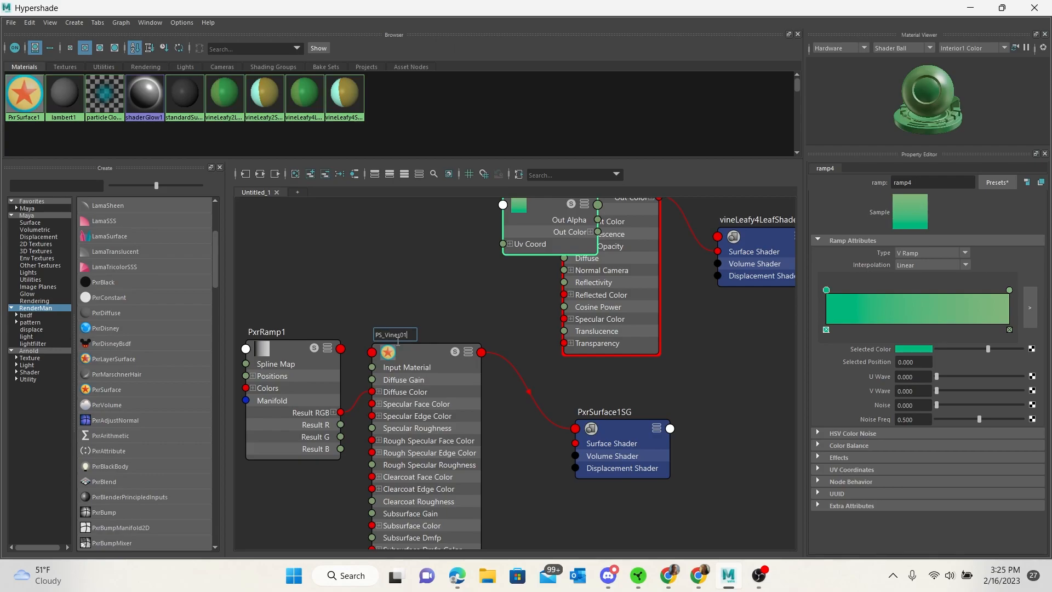
key(Return)
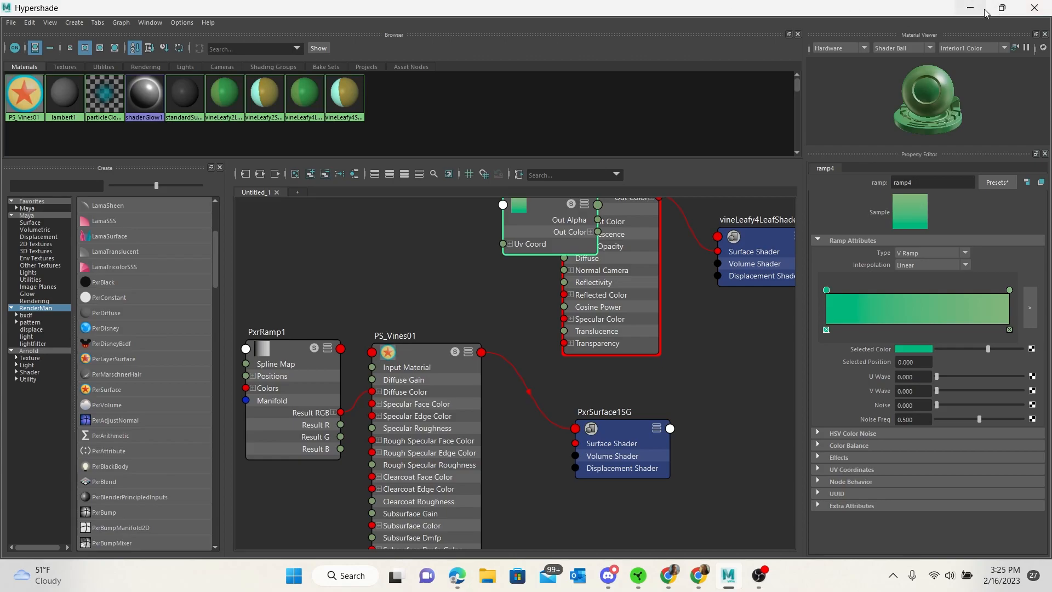
Step: Minimize the Hypershade and select the vineLeafy4Main meshes in both vineLeafy4MeshGroup and vineLeafy4MeshGroup1
click(1002, 8)
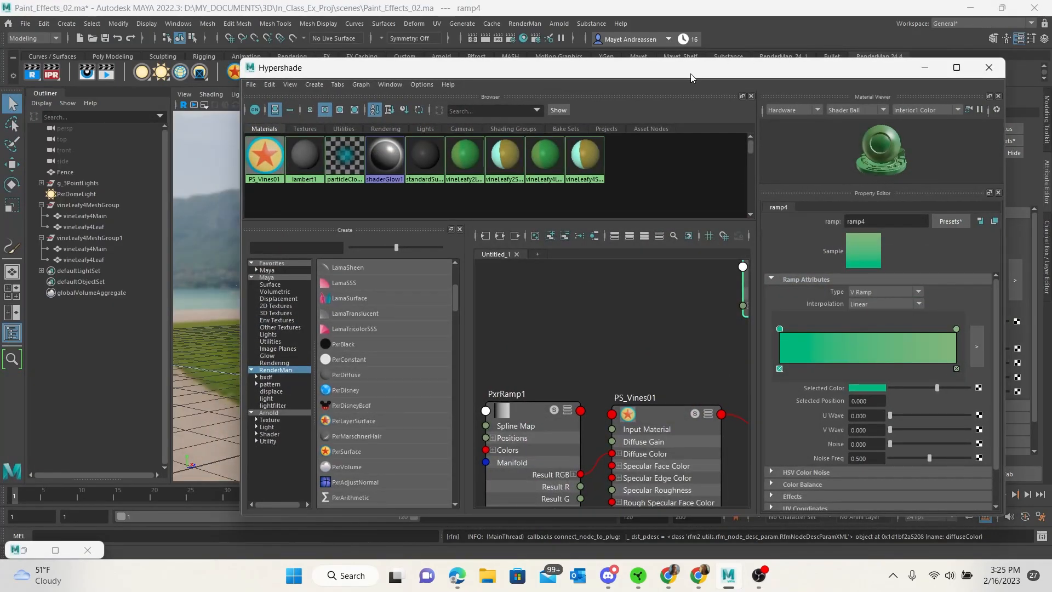
drag(693, 72, 568, 99)
click(799, 97)
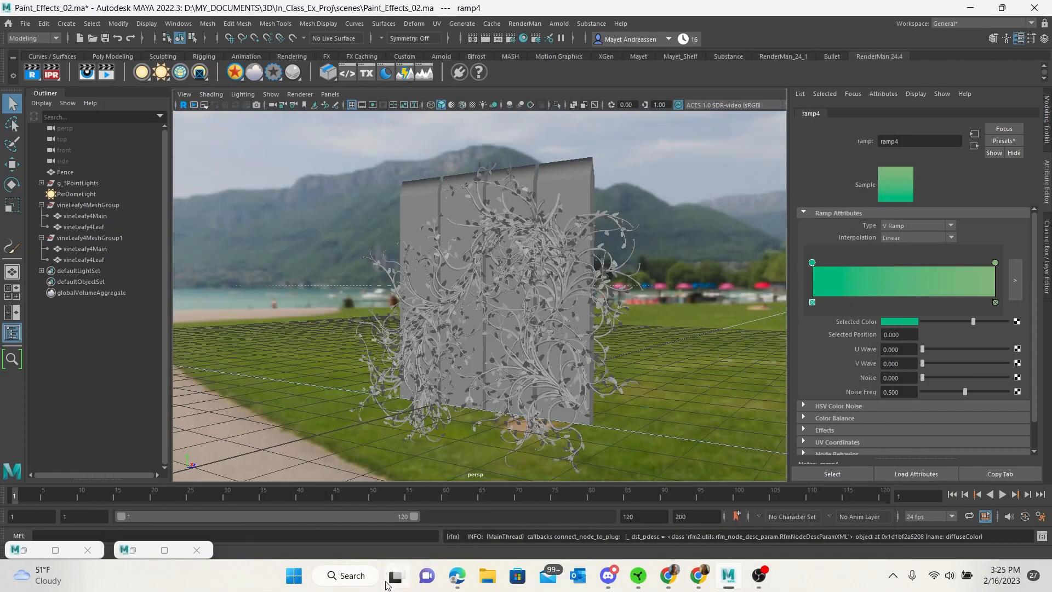
click(97, 248)
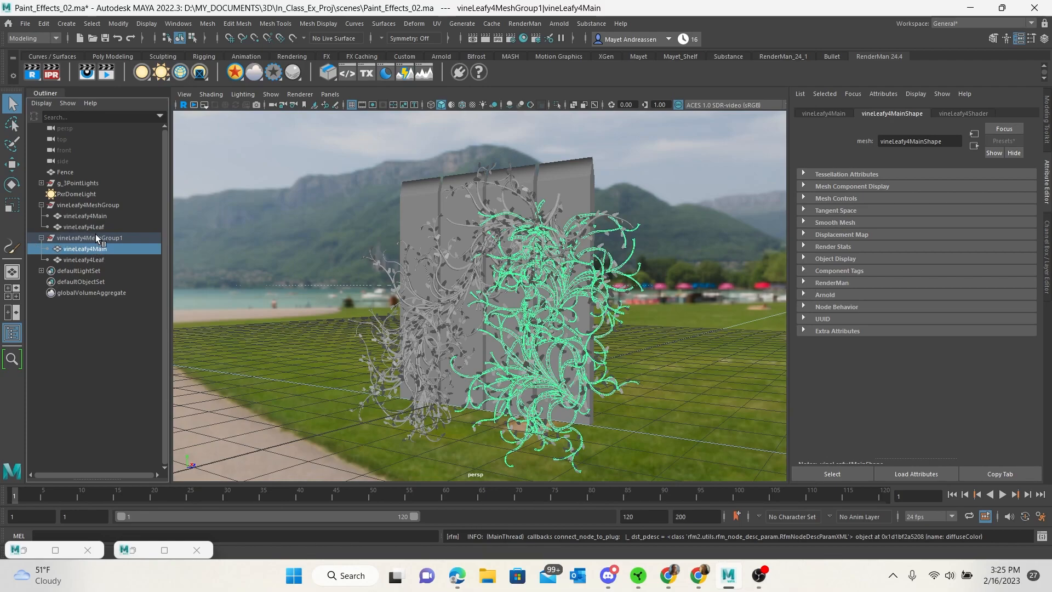
ctrl+click(101, 215)
right_click(101, 216)
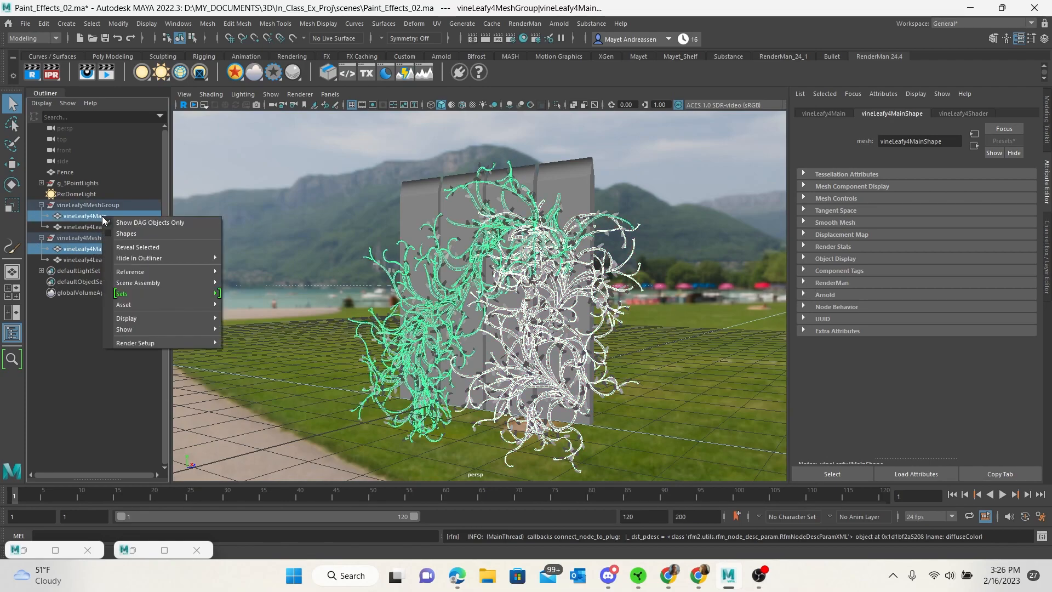
click(66, 217)
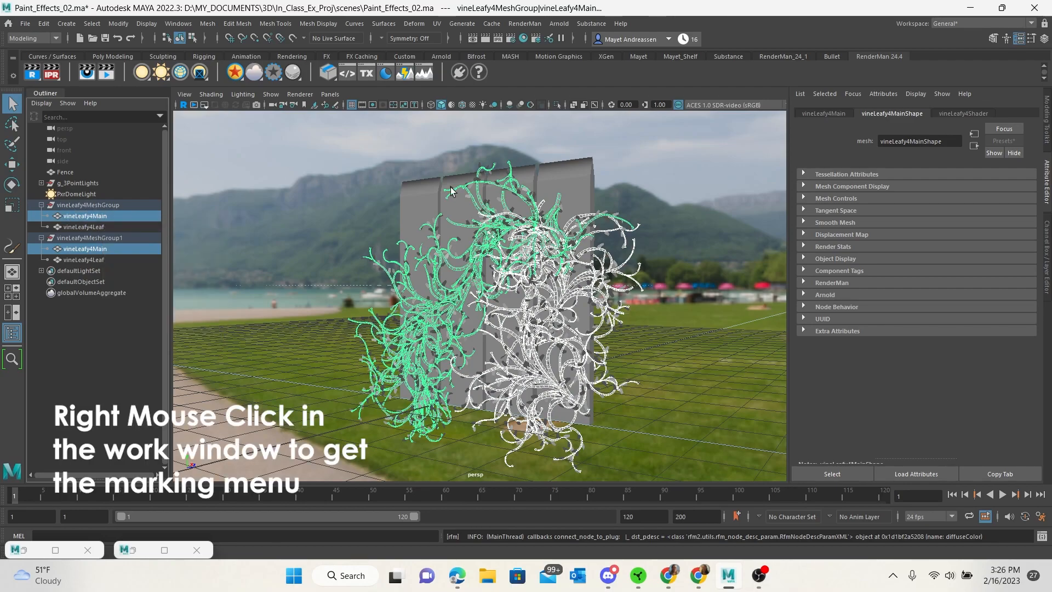
Step: Assign the existing PS_Vines01 material to the selected vineLeafy4Main meshes and close the Preset Browser
right_drag(561, 278, 670, 490)
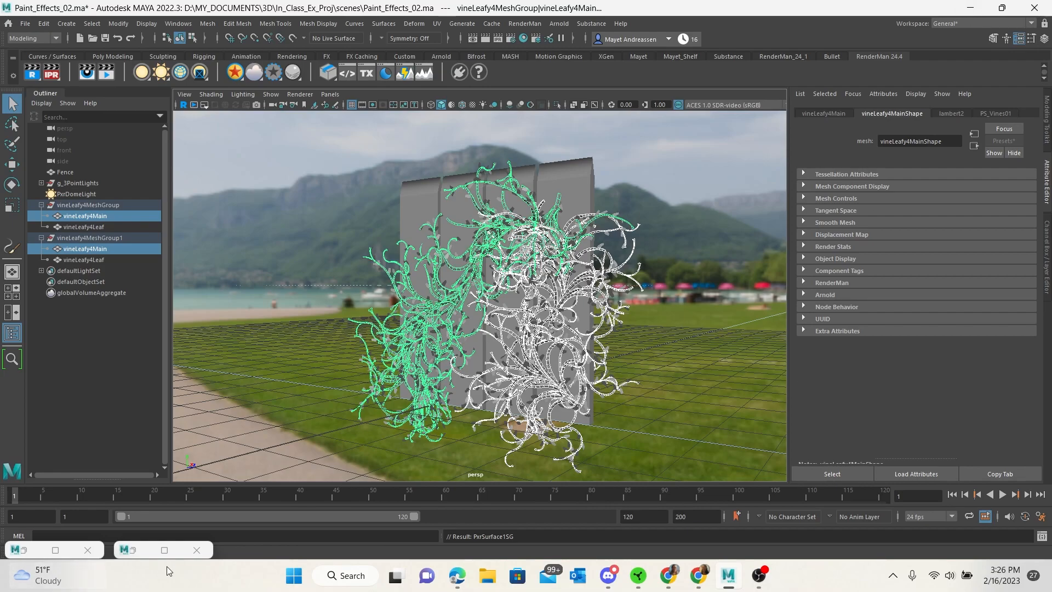
click(28, 550)
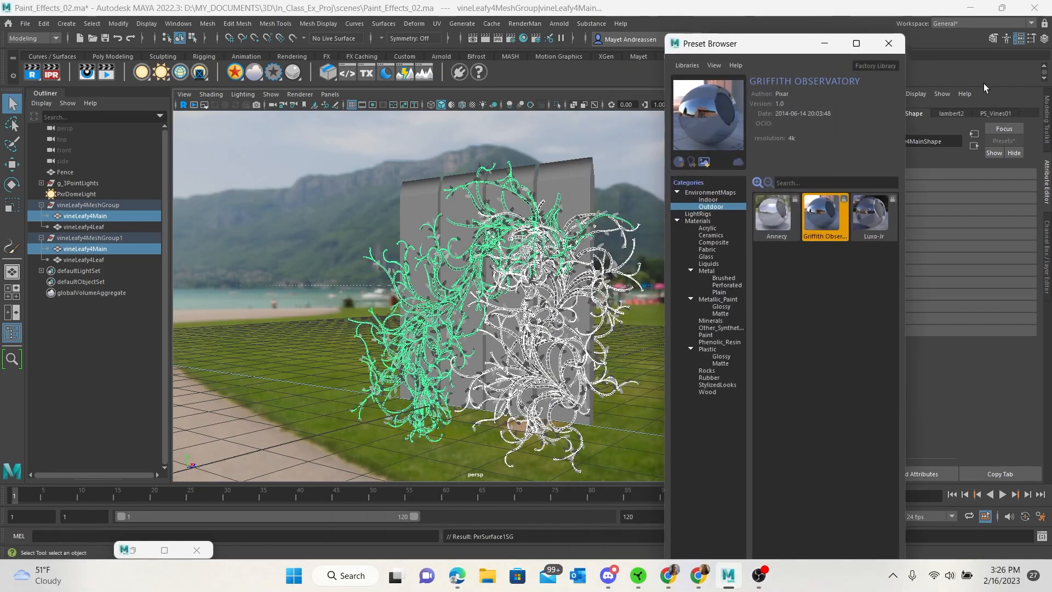
click(889, 43)
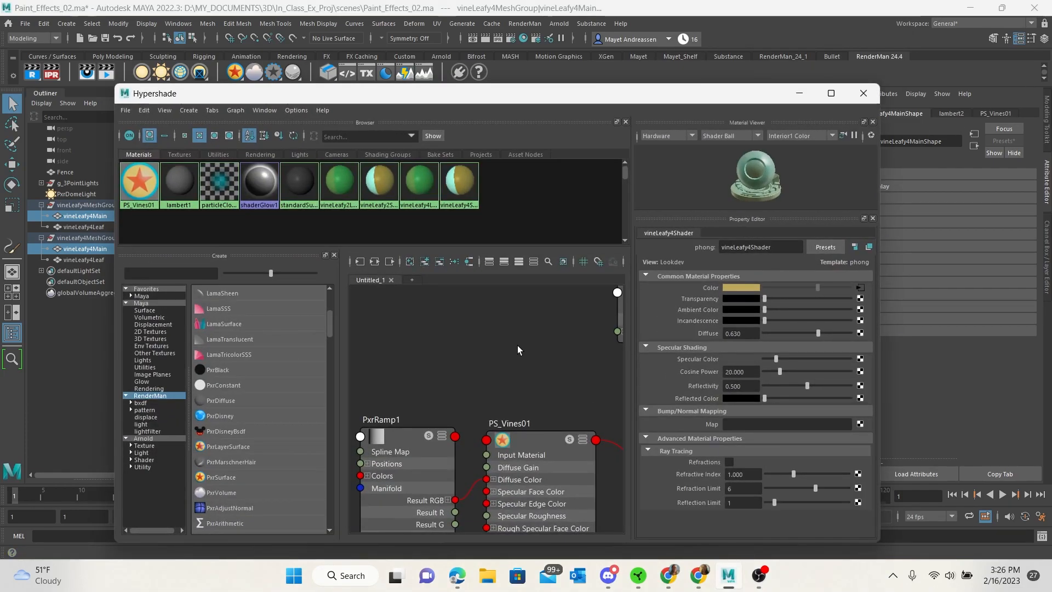
Step: Graph the input and output connections of the vineLeafy4Shader material in the Hypershade
scroll(518, 346, down, 3)
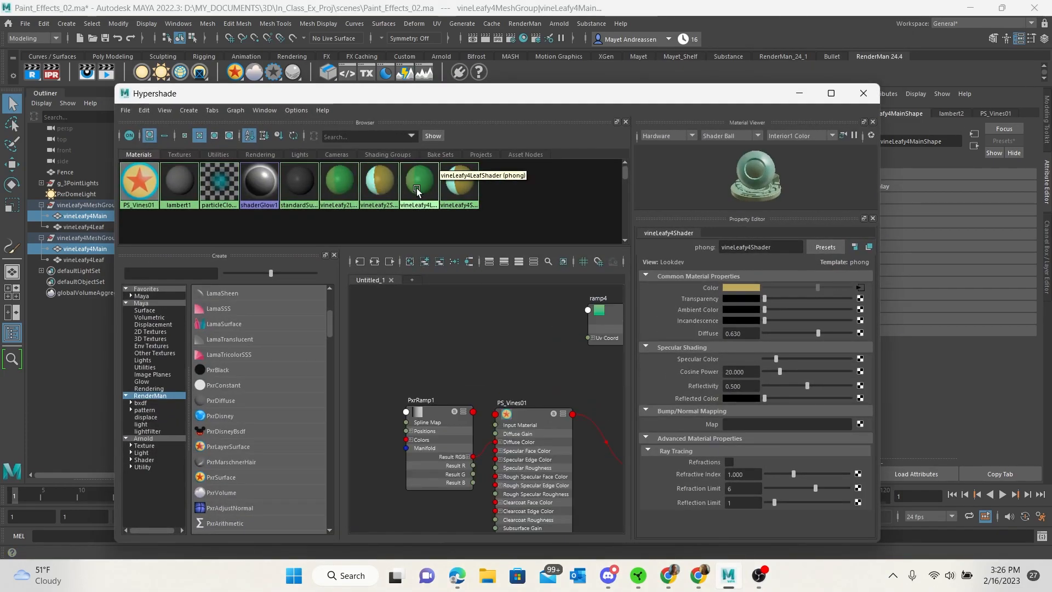
click(459, 184)
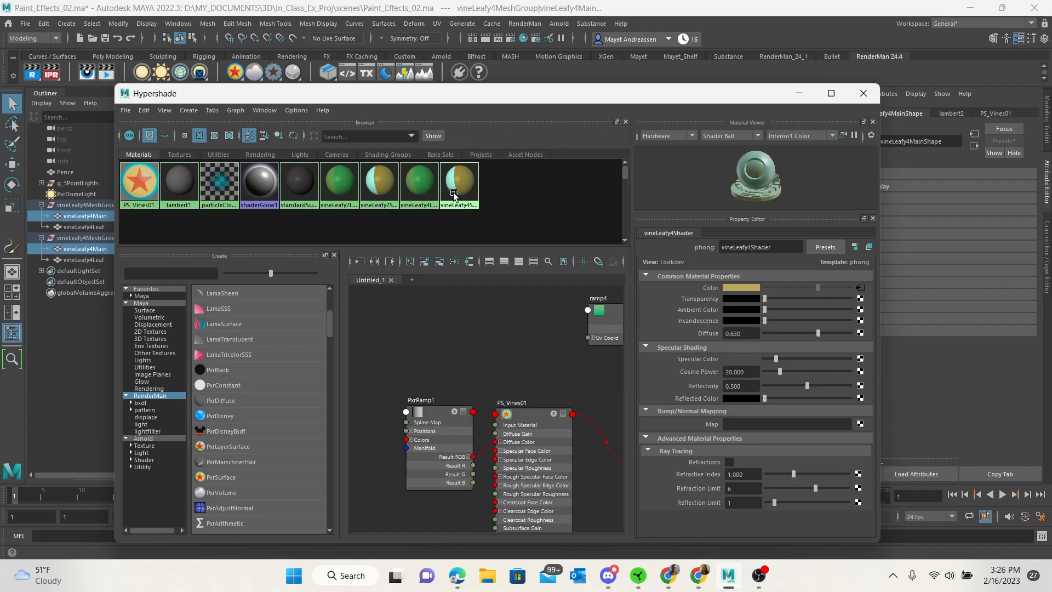
click(375, 262)
scroll(570, 396, up, 3)
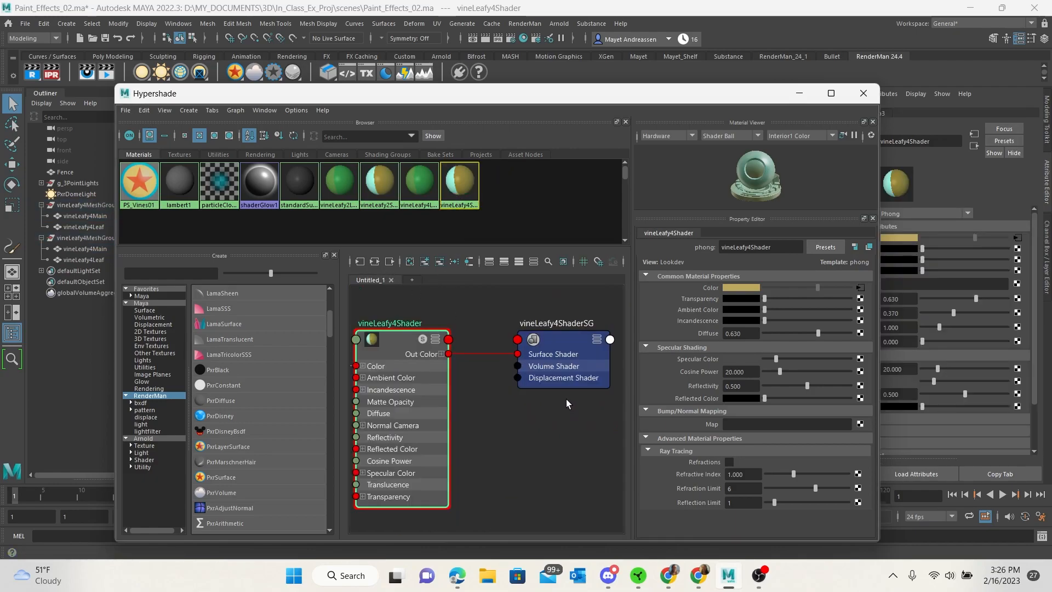
alt+middle_drag(477, 416, 613, 463)
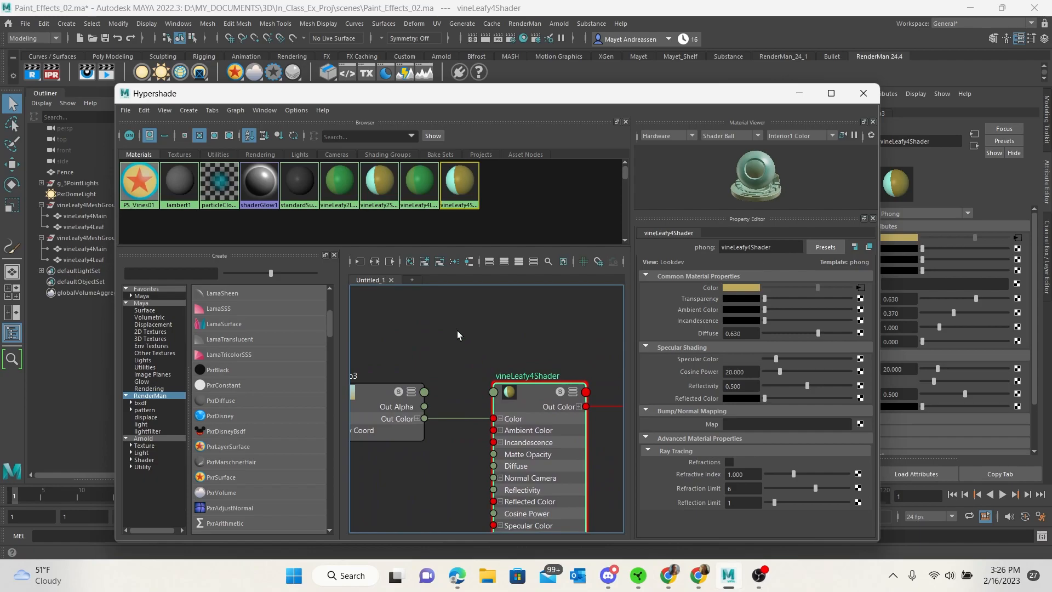
Step: Create a PxrRamp node in the work area and place it above ramp3, beside vineLeafy4Shader
click(445, 329)
key(Tab)
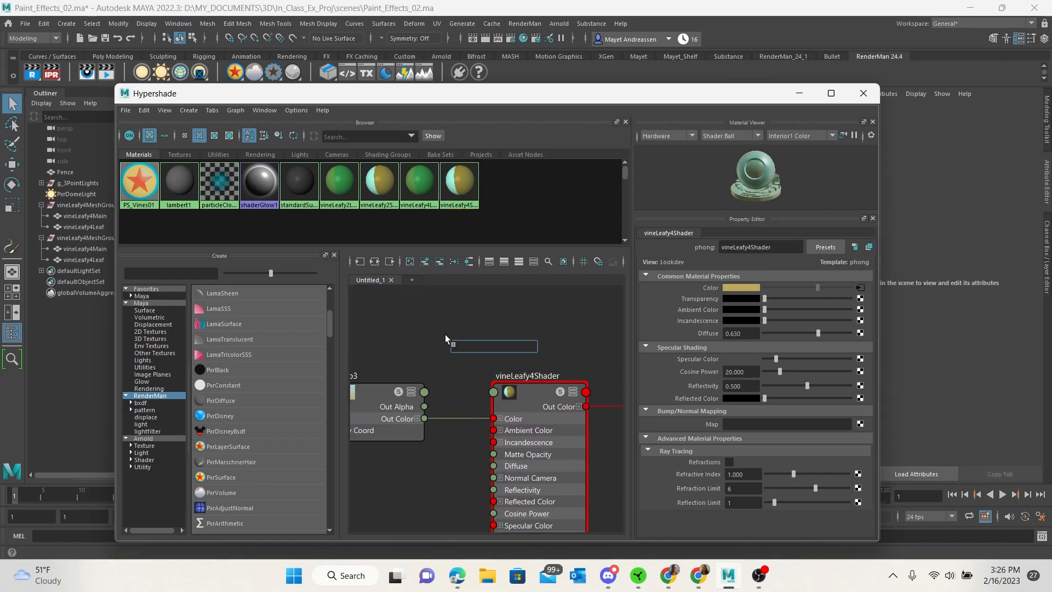
text(px)
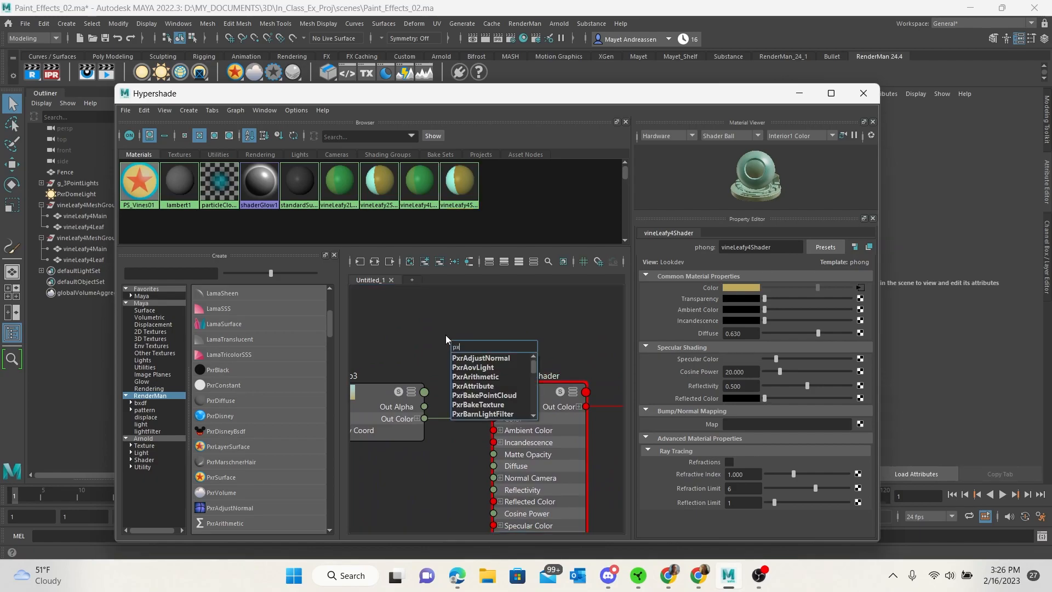
text(rR)
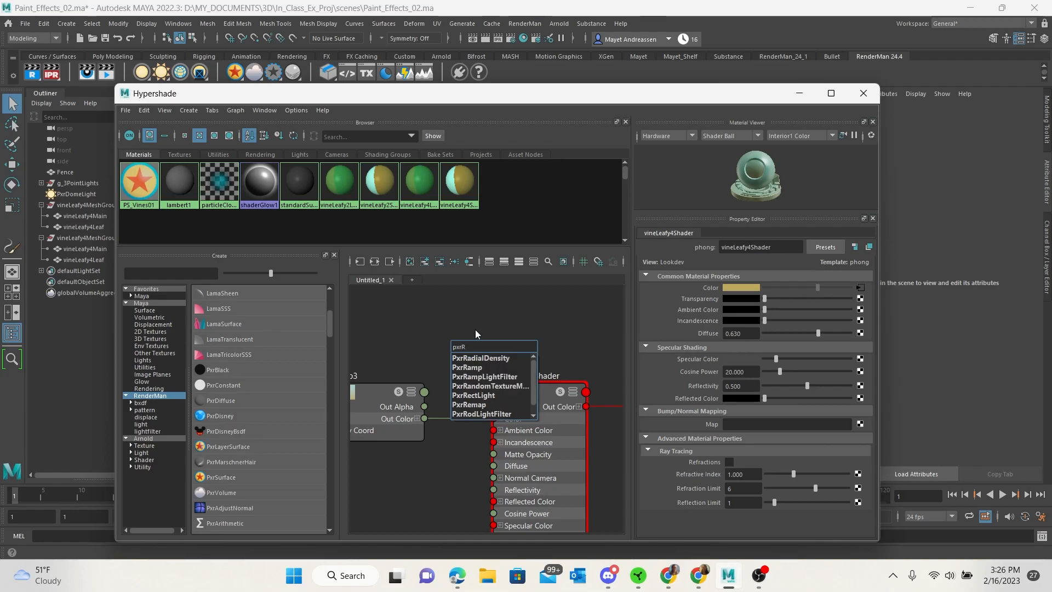
click(500, 368)
drag(506, 361, 431, 321)
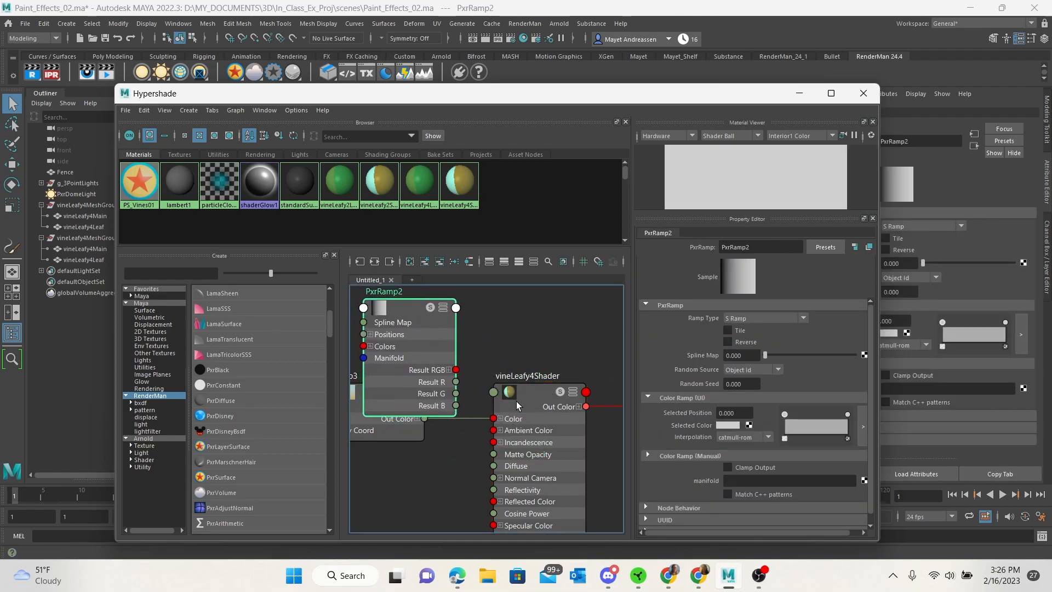
Step: Check ramp3's gradient for reference and set the end color of PxrRamp2's color ramp to cyan
alt+middle_drag(402, 454, 452, 493)
click(582, 432)
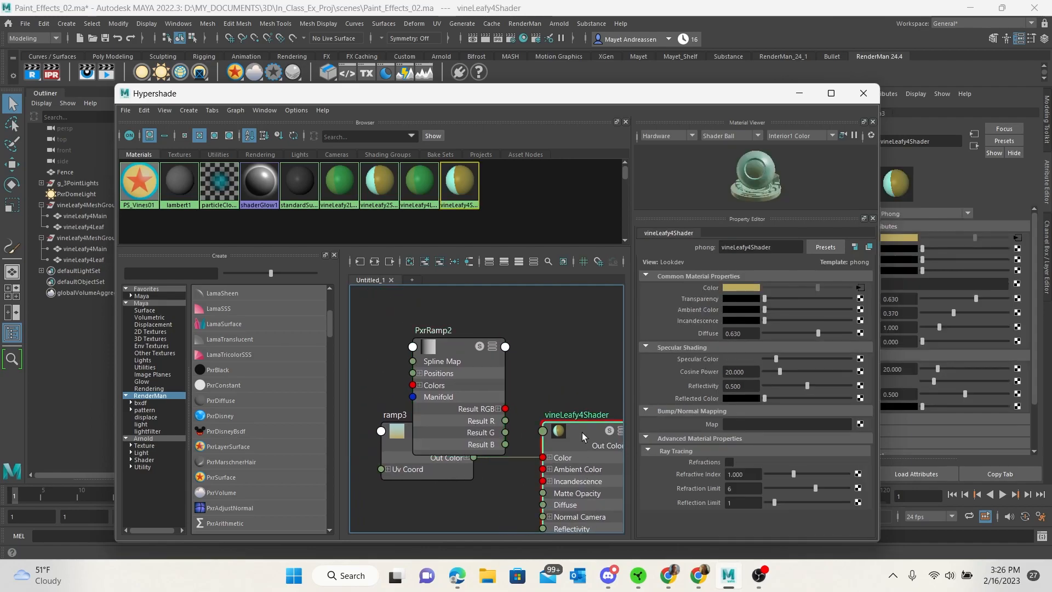
click(392, 452)
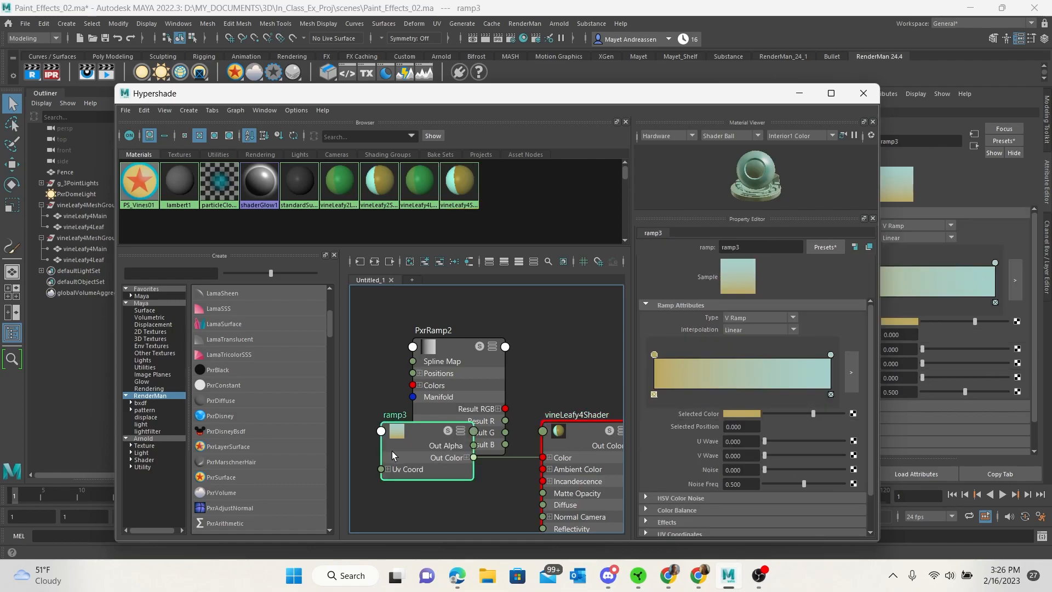
click(453, 351)
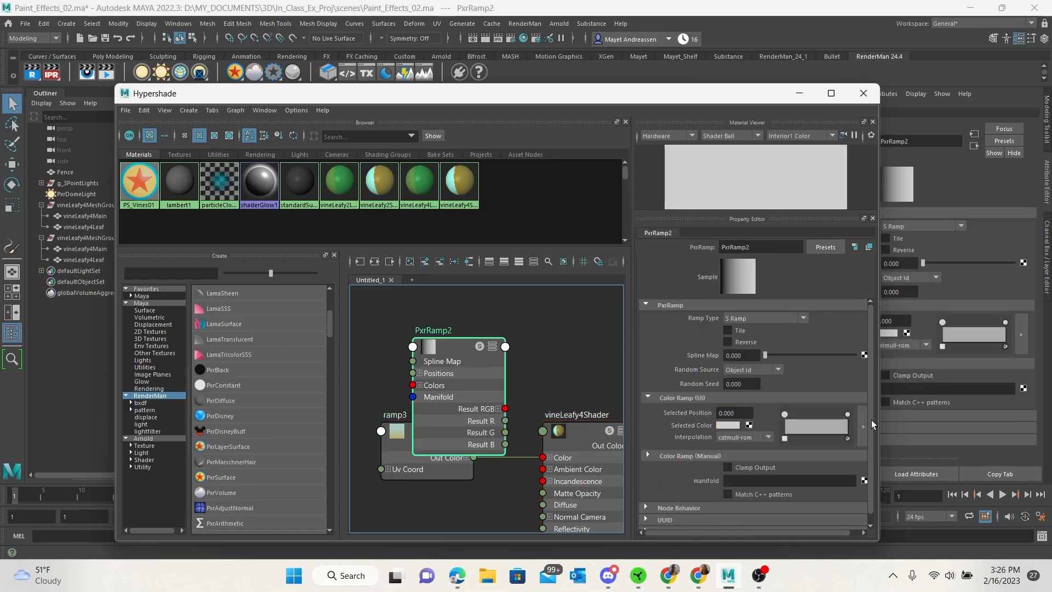
click(860, 426)
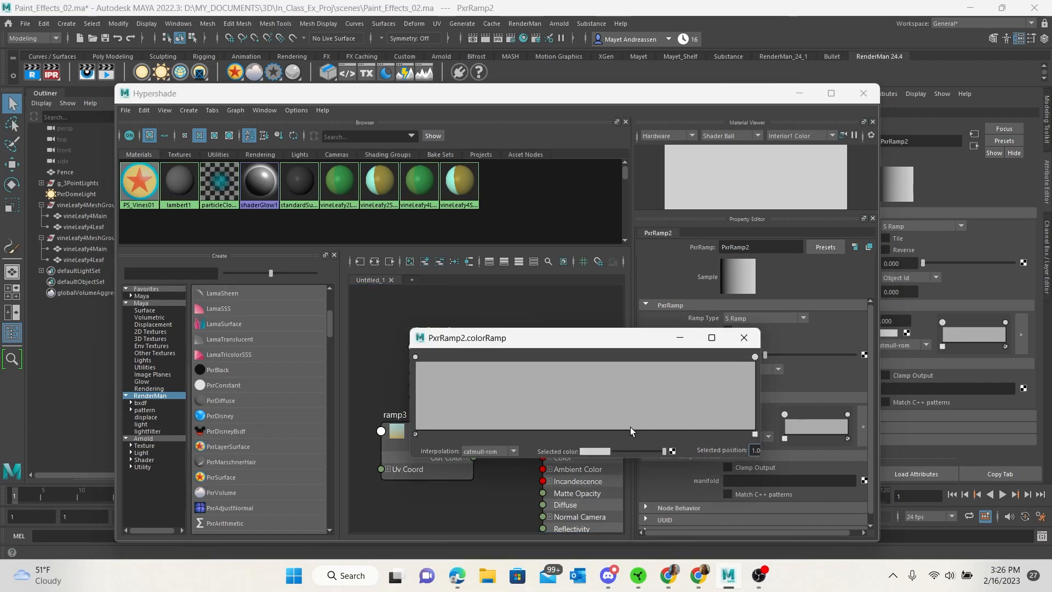
click(608, 451)
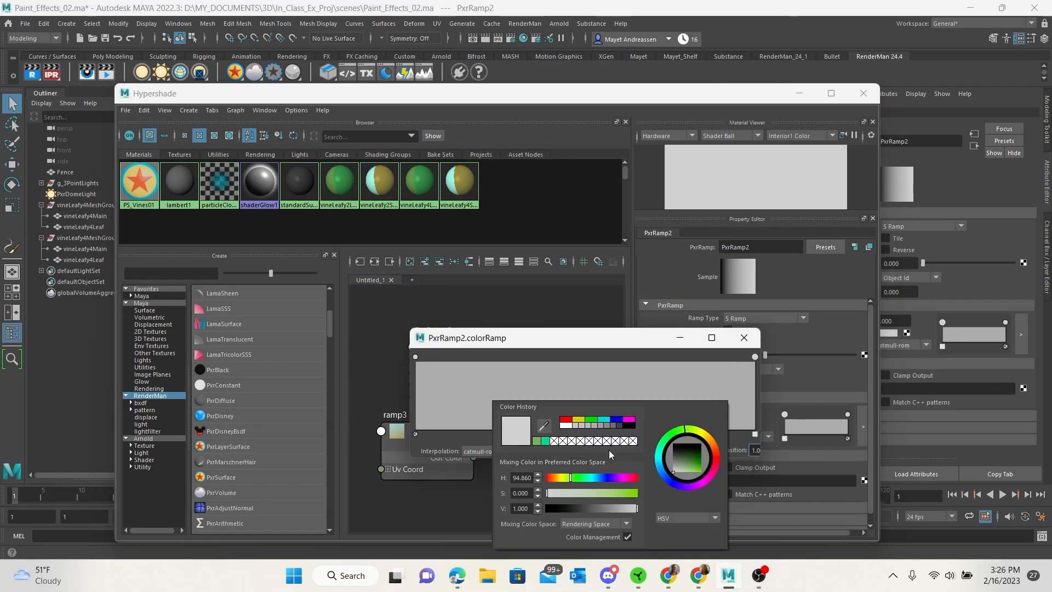
click(606, 419)
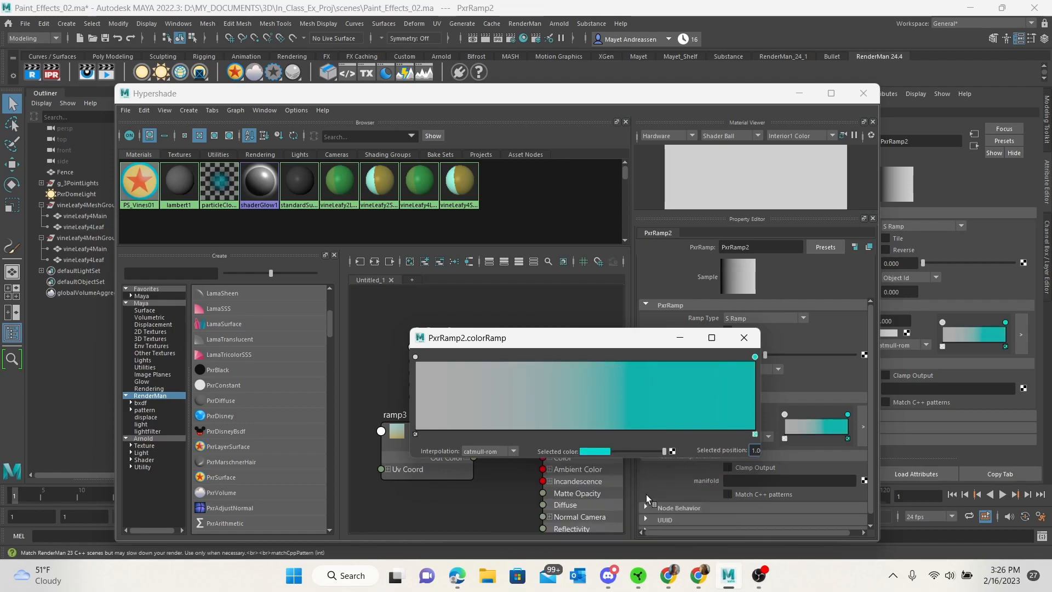
Step: Soften PxrRamp2's end color to a pale teal with hue 174.88, saturation 0.571 and value 1.000
drag(659, 339, 576, 320)
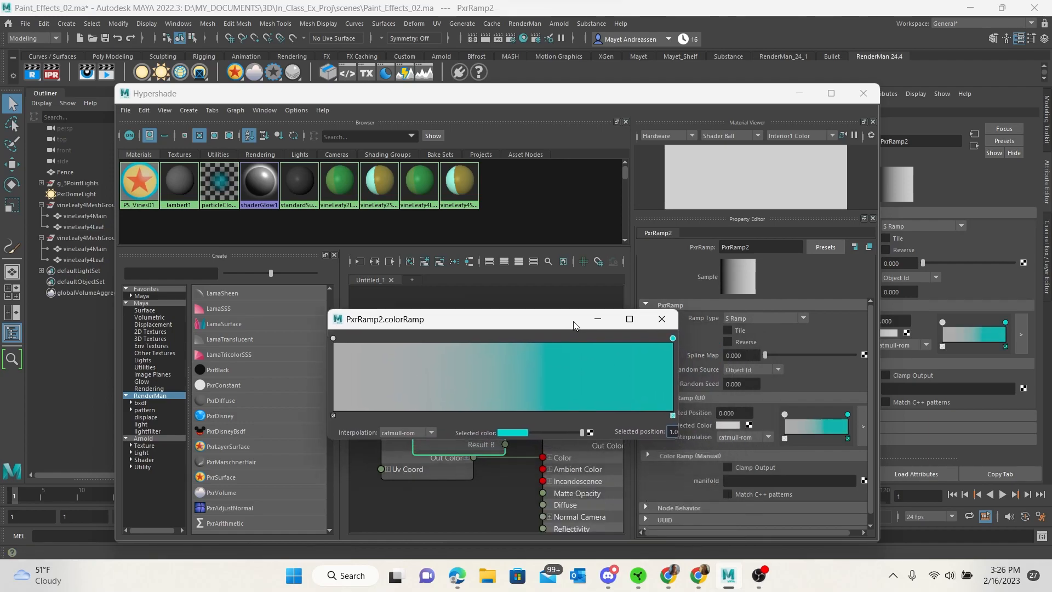
click(514, 433)
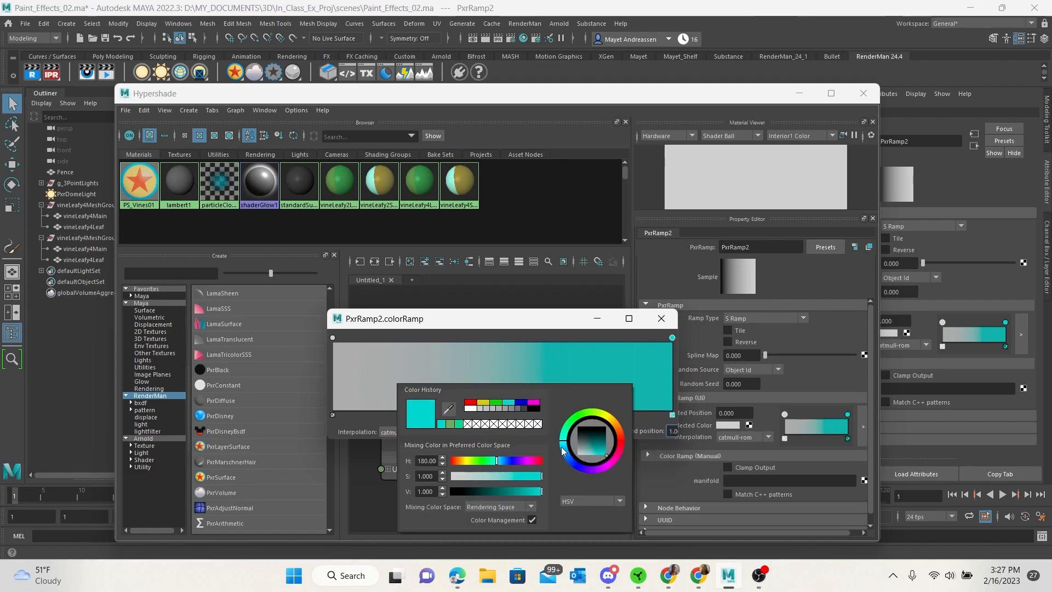
mouse_move(607, 458)
mouse_down()
mouse_move(598, 456)
mouse_move(599, 470)
mouse_up()
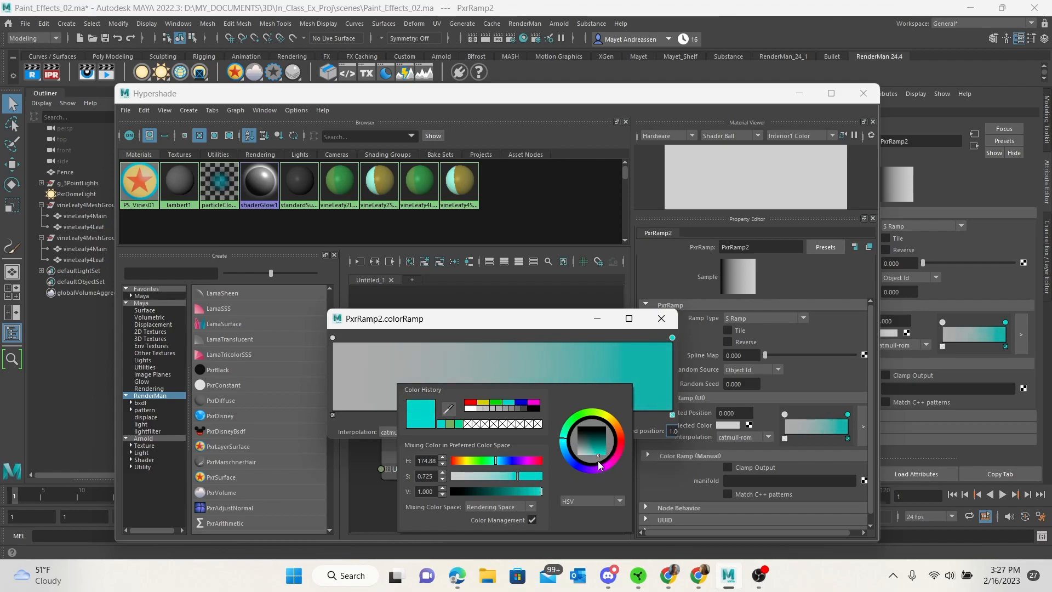
drag(519, 478, 537, 476)
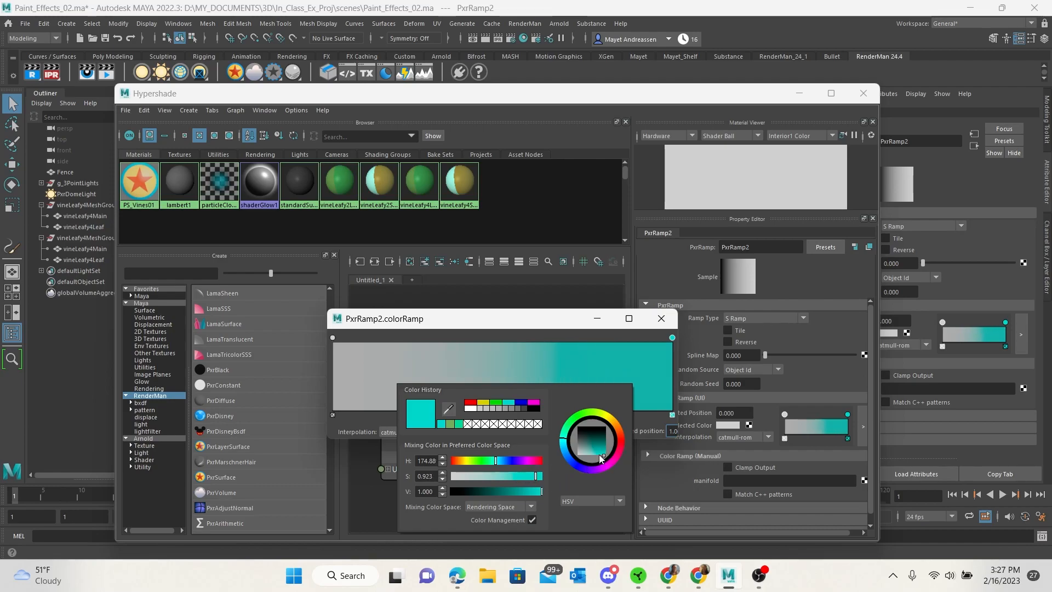
drag(605, 459, 599, 464)
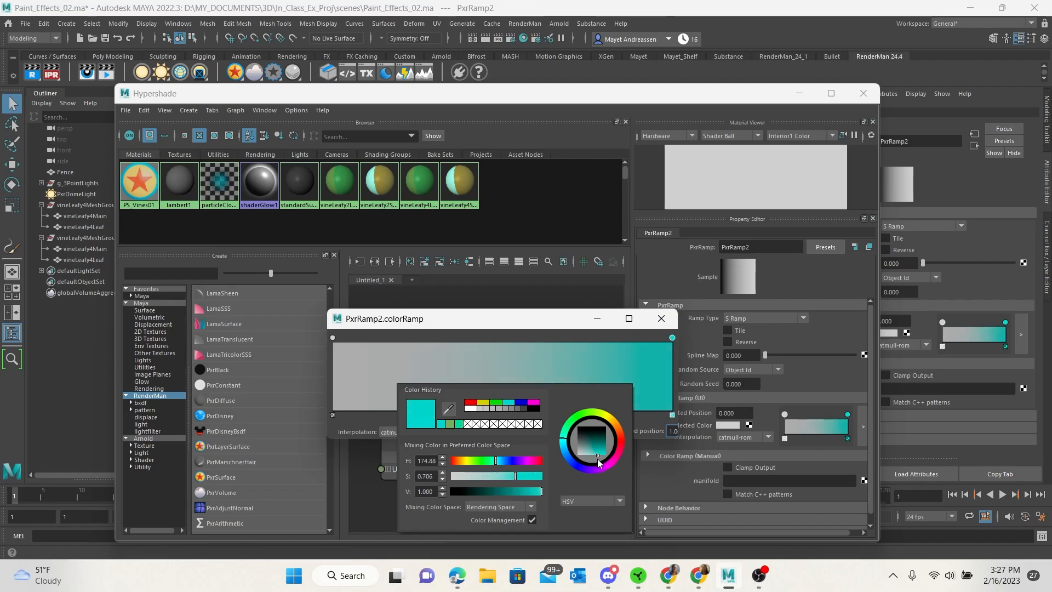
drag(516, 479, 504, 481)
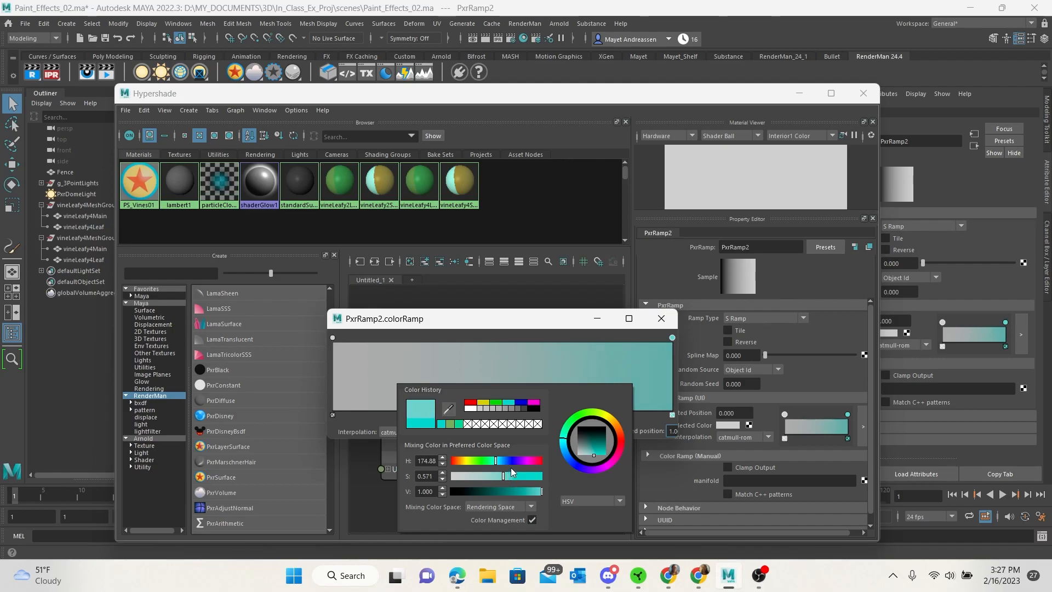
Step: Set PxrRamp2's start color to a muted gold with hue 48.622, saturation 0.686 and value 0.872, and close the enlarged ramp
drag(513, 325, 563, 307)
click(382, 322)
click(570, 416)
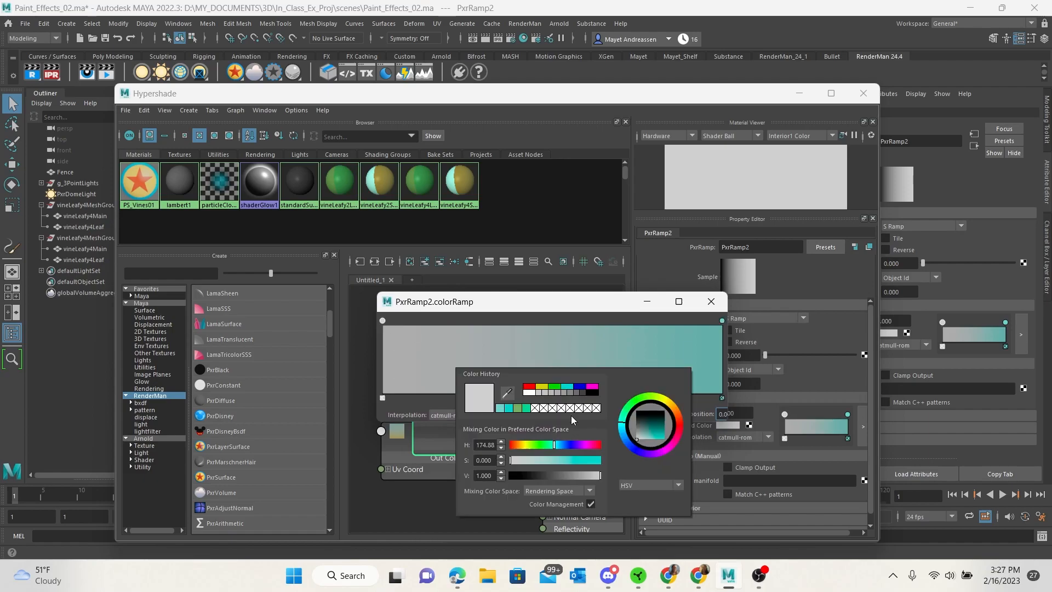
click(543, 386)
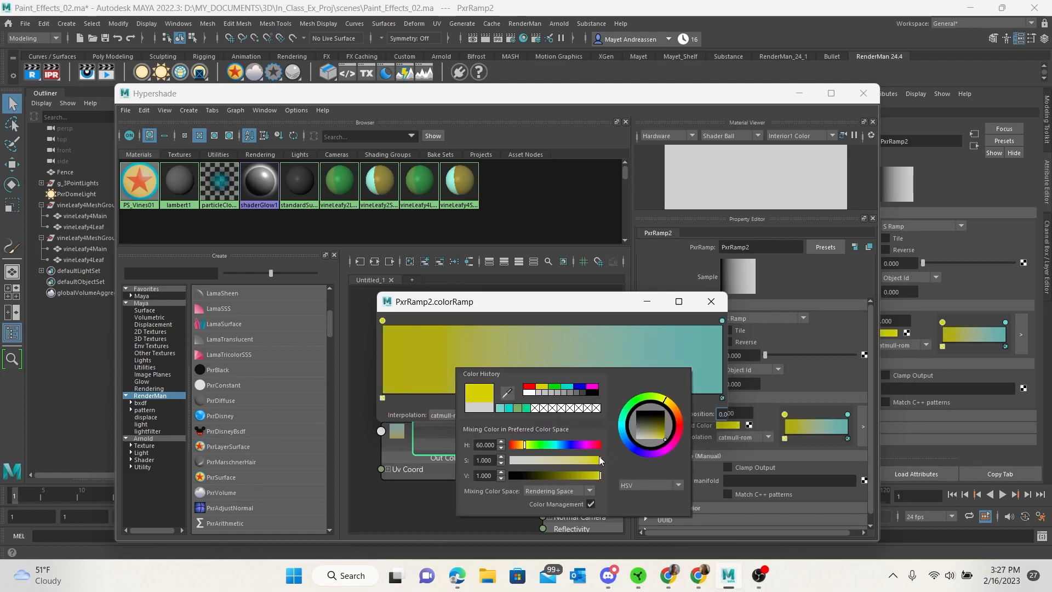
drag(666, 403, 670, 405)
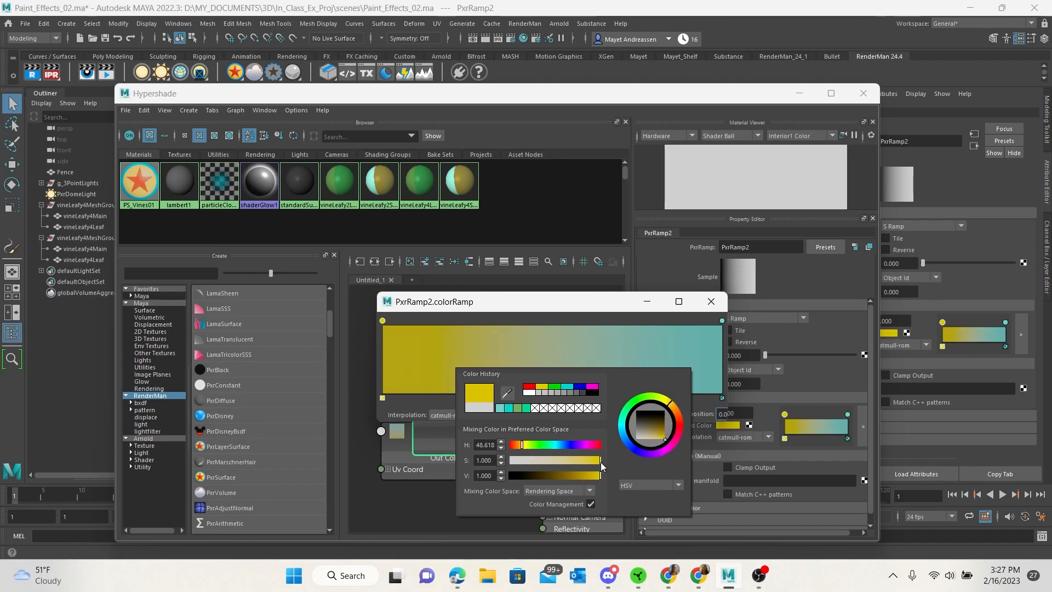
drag(591, 464, 585, 464)
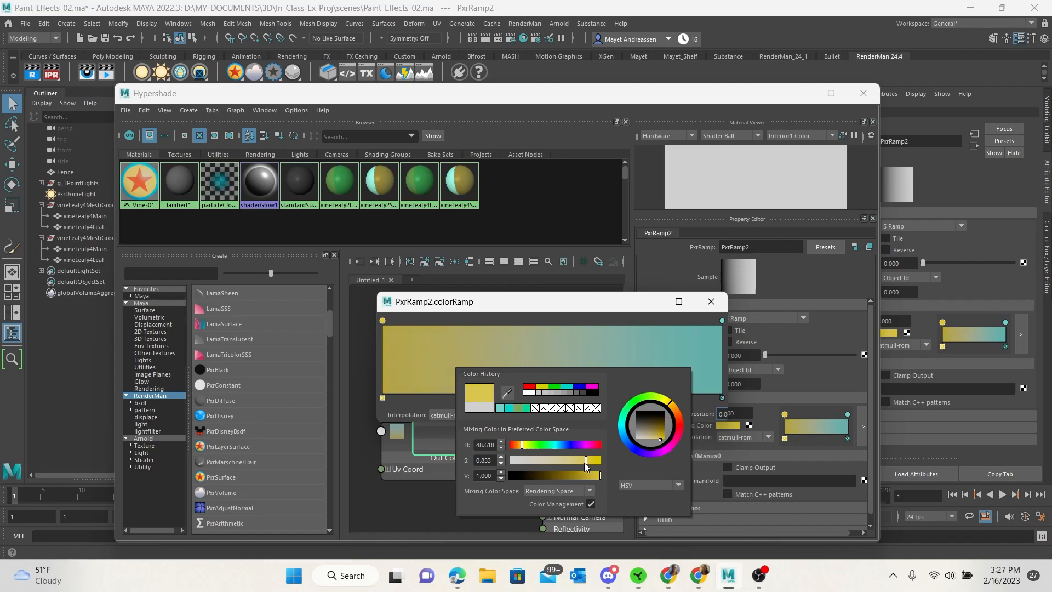
drag(661, 441, 658, 442)
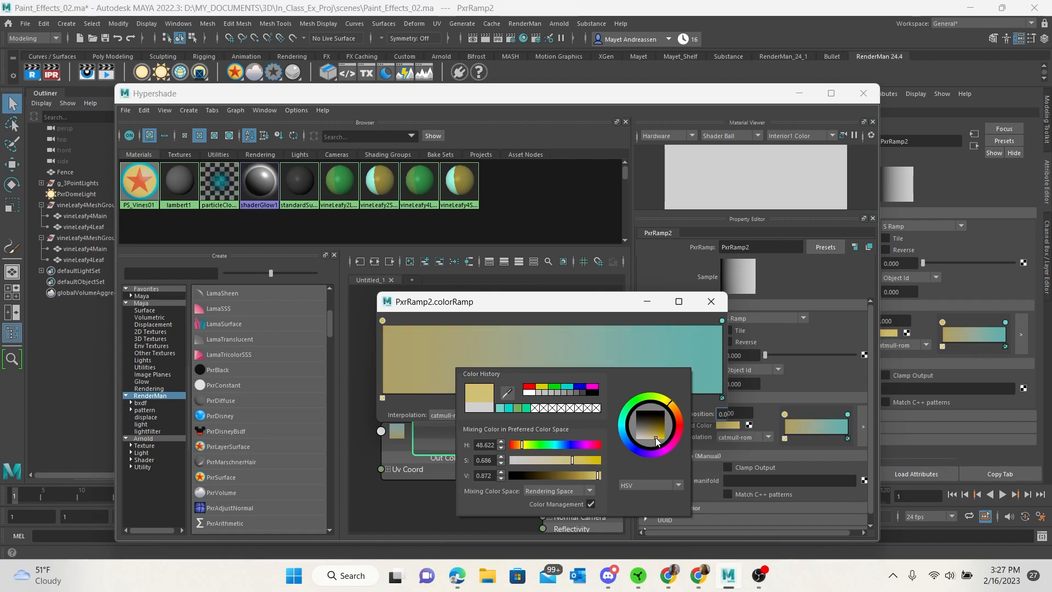
click(717, 301)
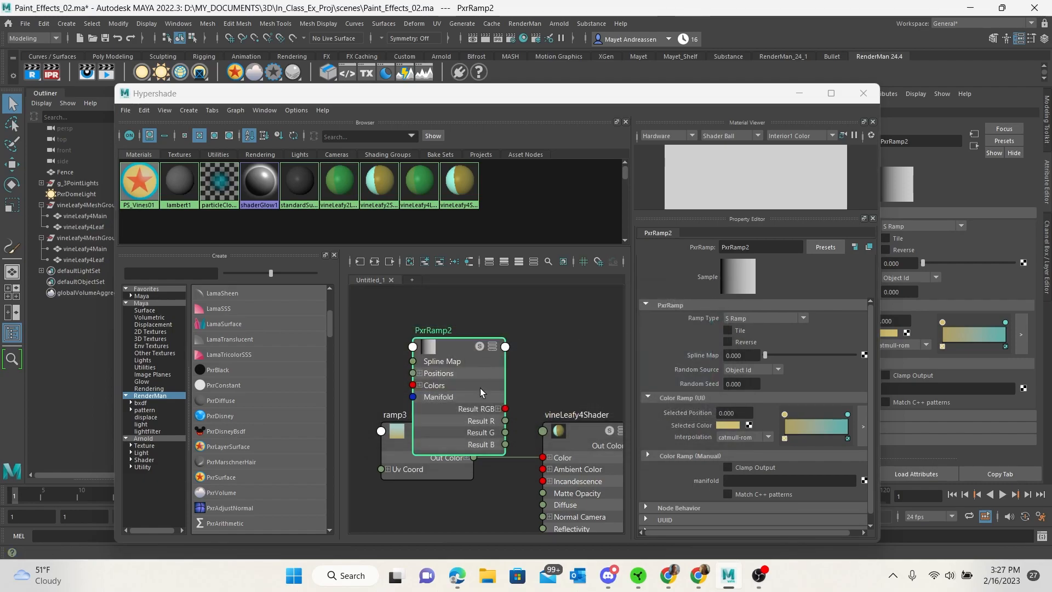
Step: Move PxrRamp2 clear of vineLeafy4Shader and create a PxrSurface material node beside it
drag(467, 370, 463, 340)
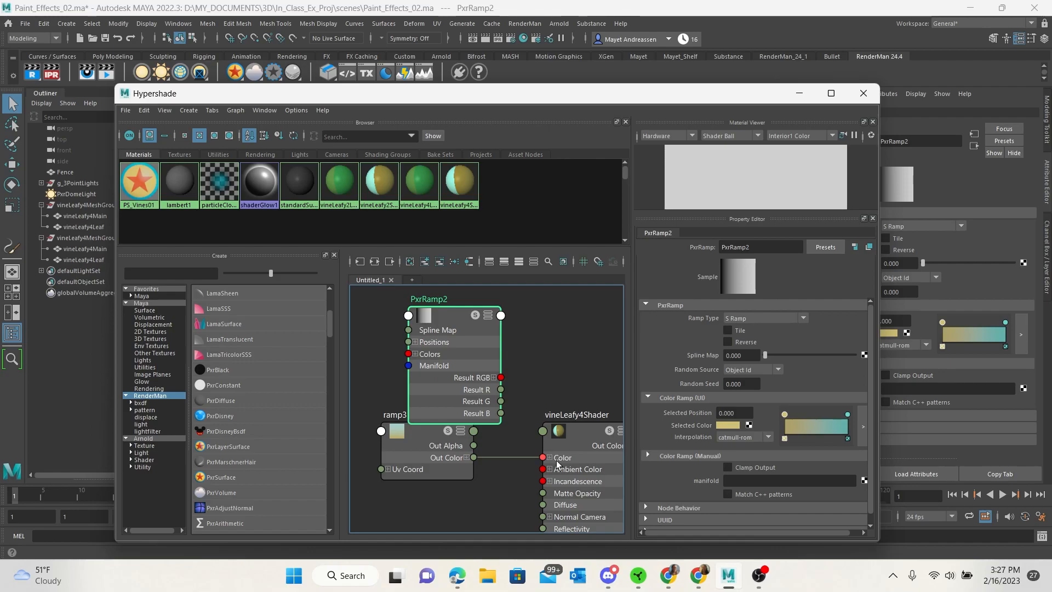
drag(462, 329, 425, 338)
click(532, 357)
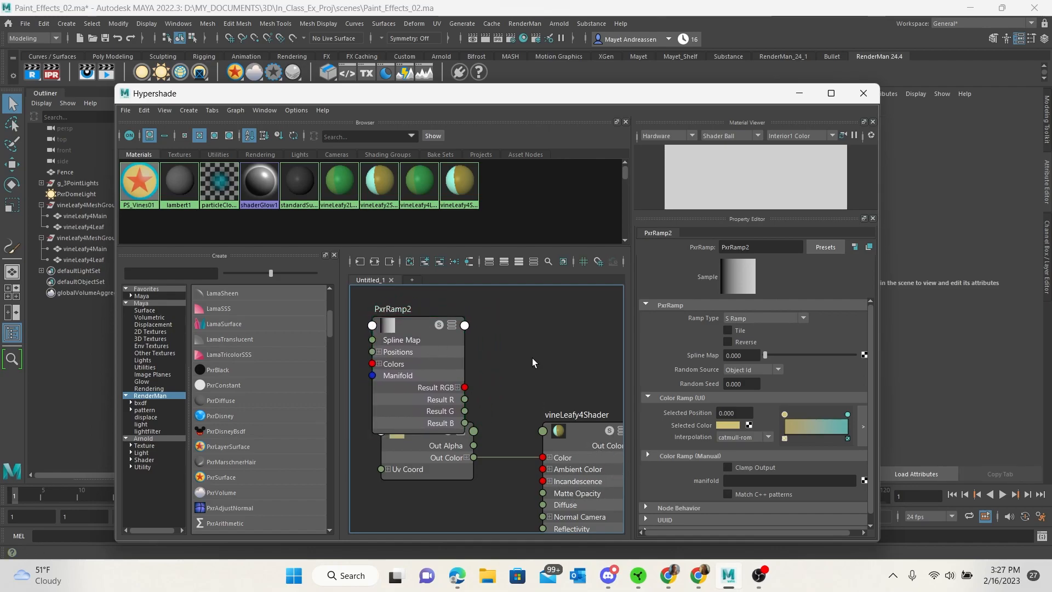
key(Tab)
text(p)
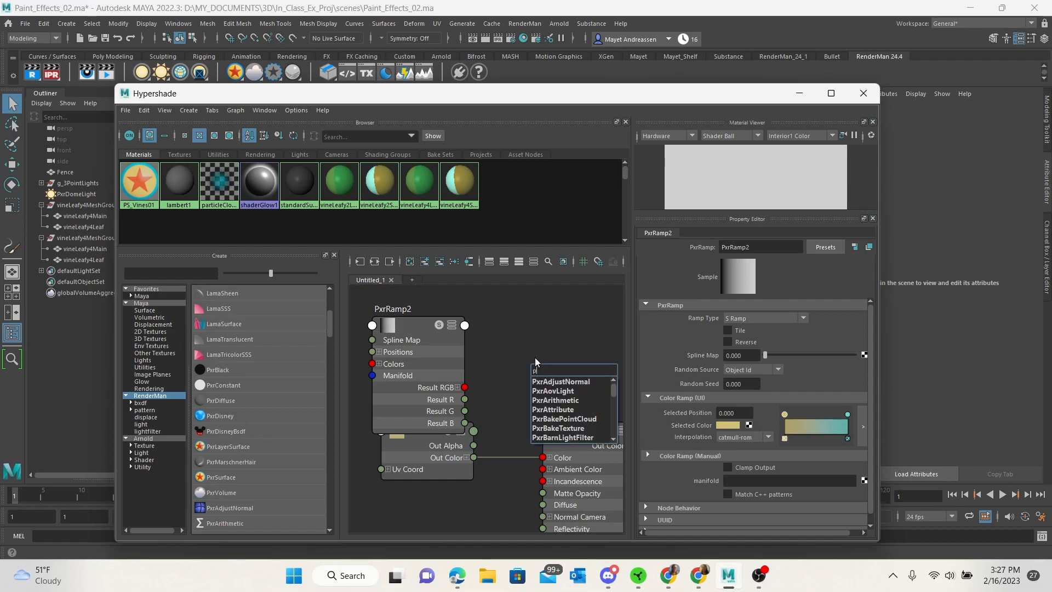
text(xrS)
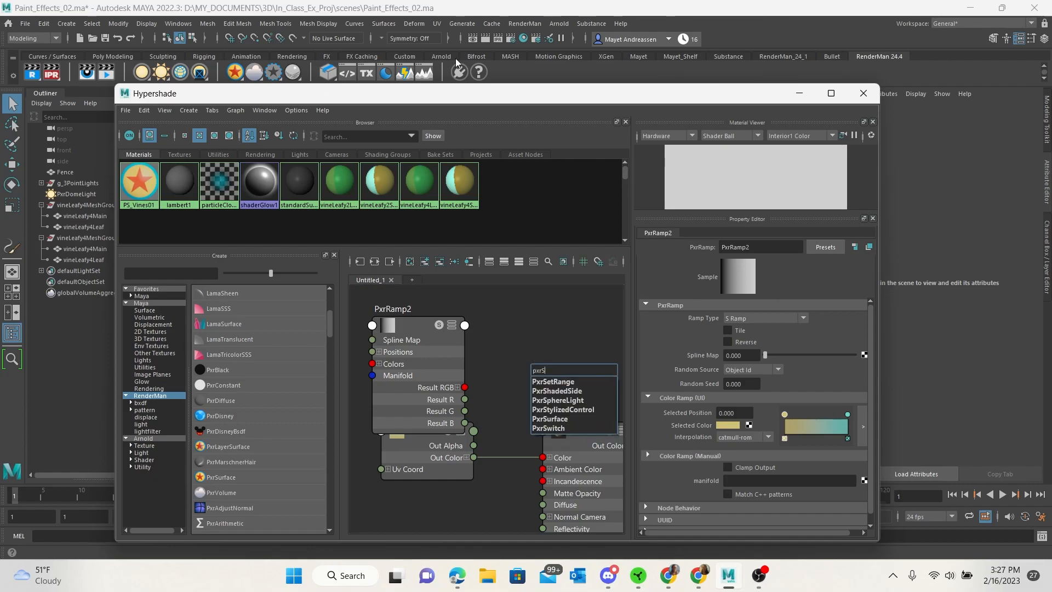
click(555, 420)
drag(552, 363, 522, 318)
Step: Rename the new PxrSurface material as PS_Vines02
double_click(521, 315)
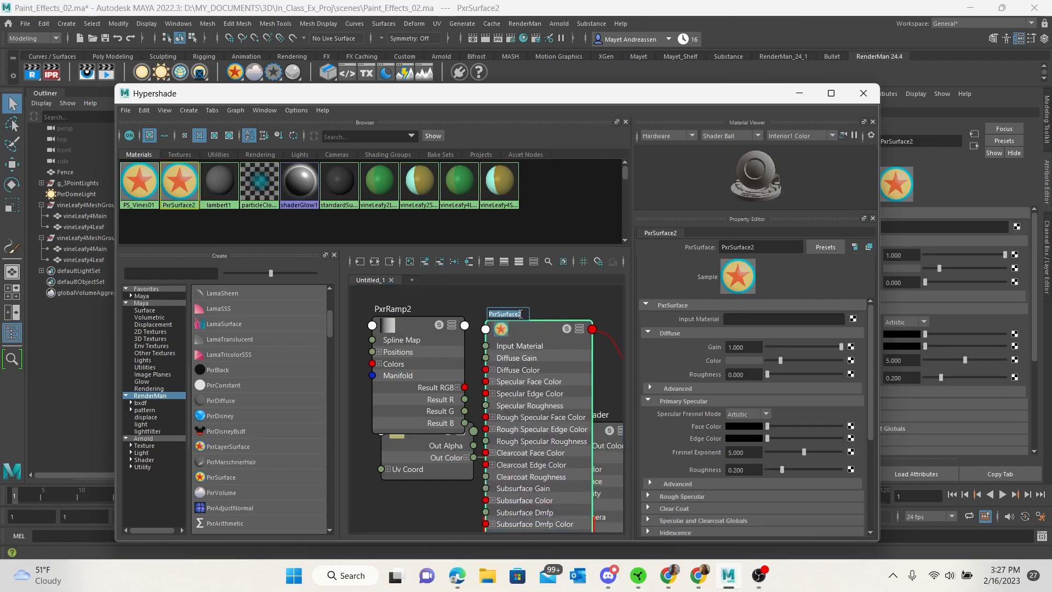
text(PS_)
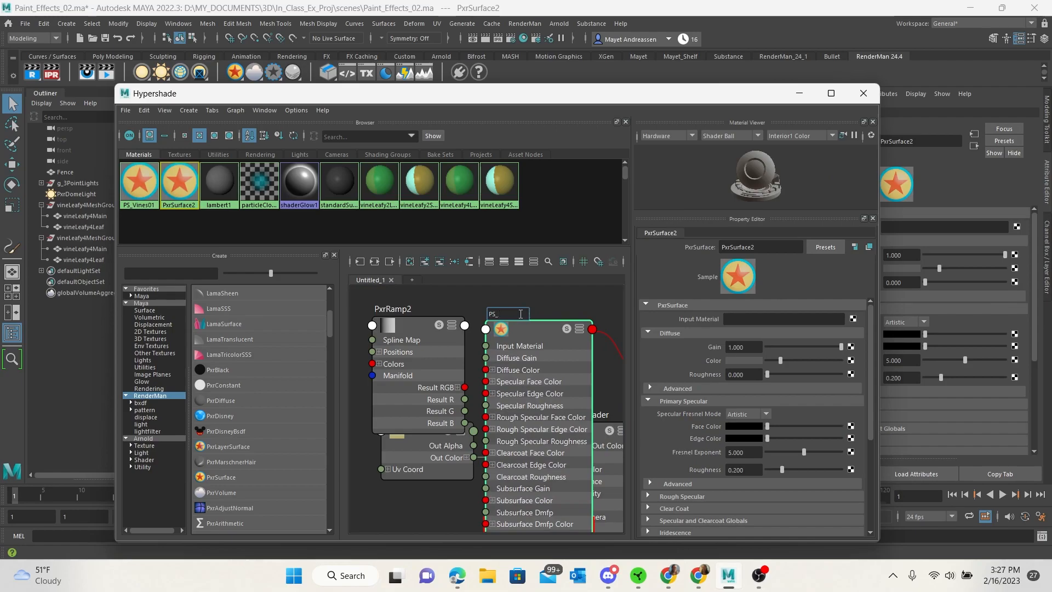
text(Vines02)
key(Return)
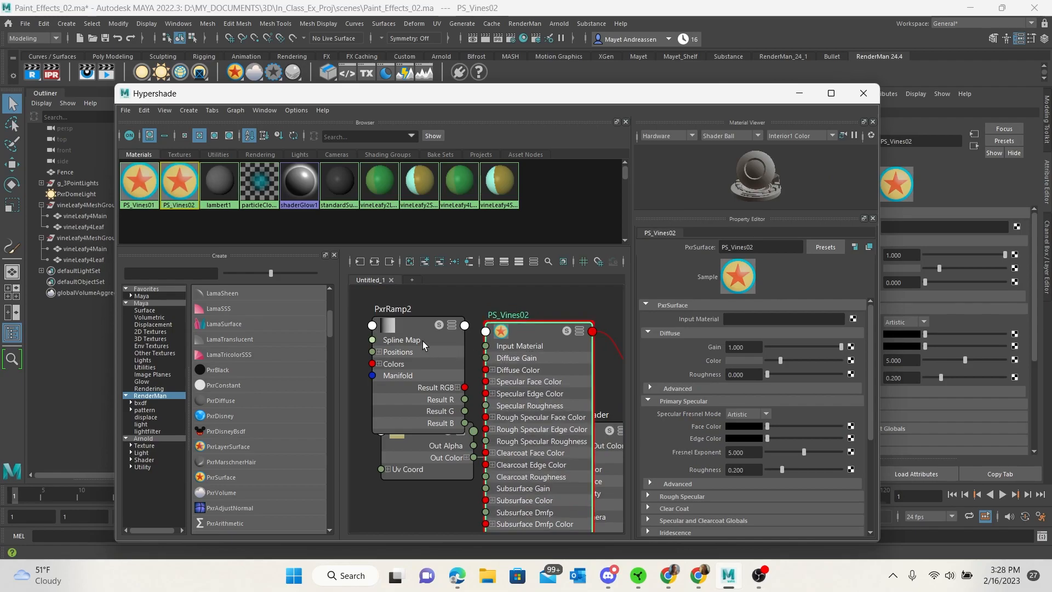
Step: Connect PxrRamp2 to the diffuse color of PS_Vines02 and shift the material node slightly in the graph
click(506, 335)
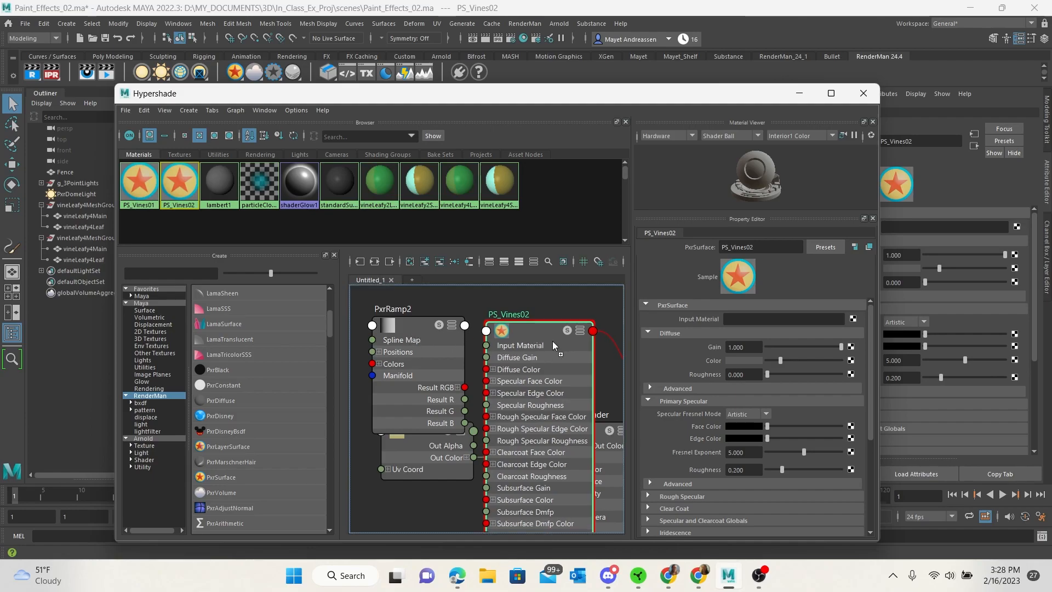
middle_drag(705, 364, 704, 363)
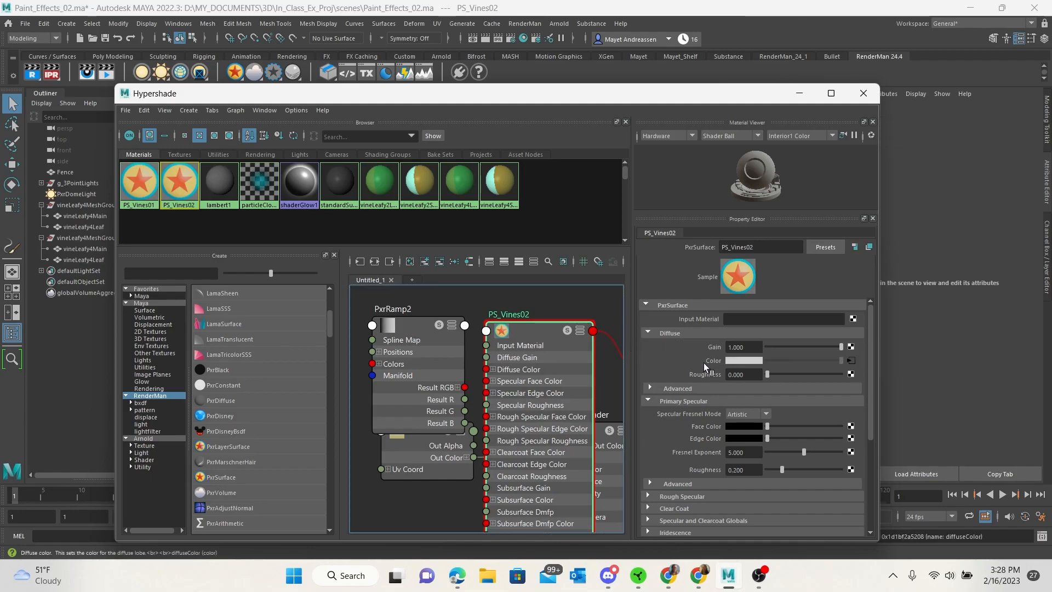
drag(535, 327, 529, 323)
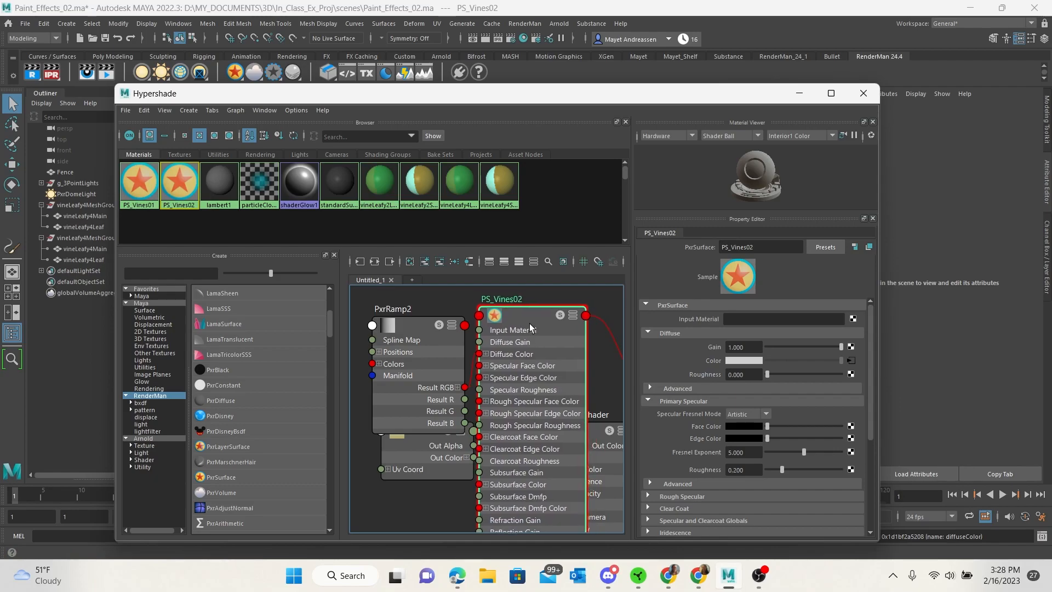
Step: Select the vineLeafy4Leaf meshes in both vine groups and assign PS_Vines02 to them
drag(571, 93, 764, 131)
click(98, 226)
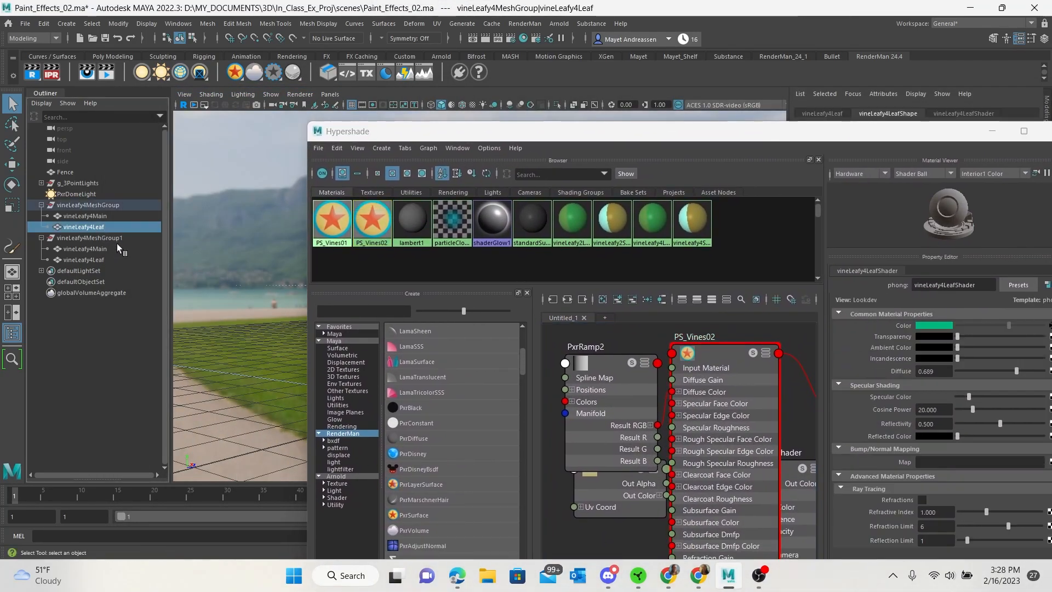
ctrl+click(97, 259)
drag(509, 138, 459, 109)
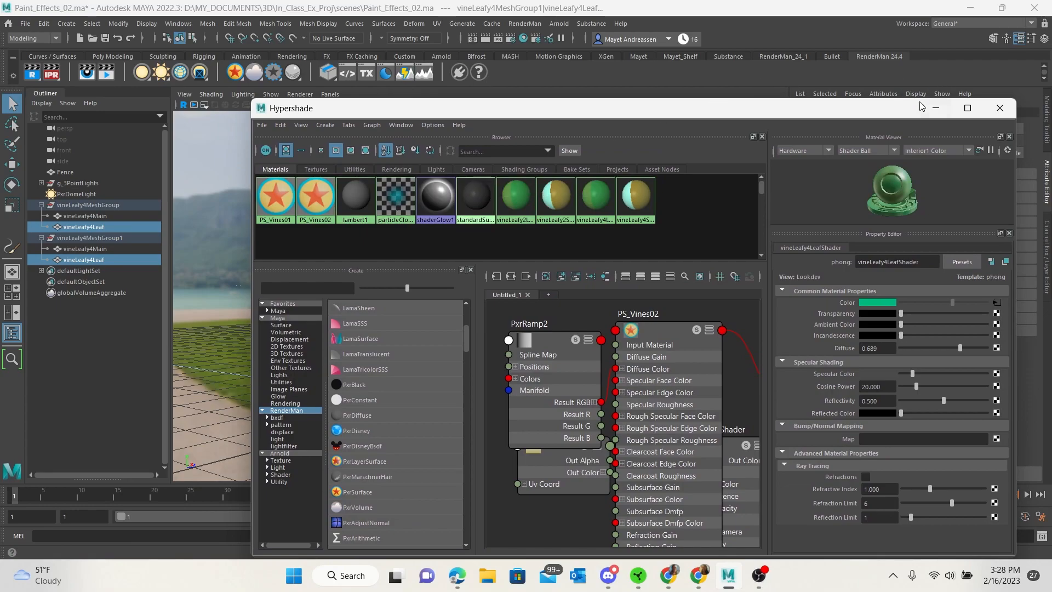
click(936, 108)
right_drag(485, 255, 577, 479)
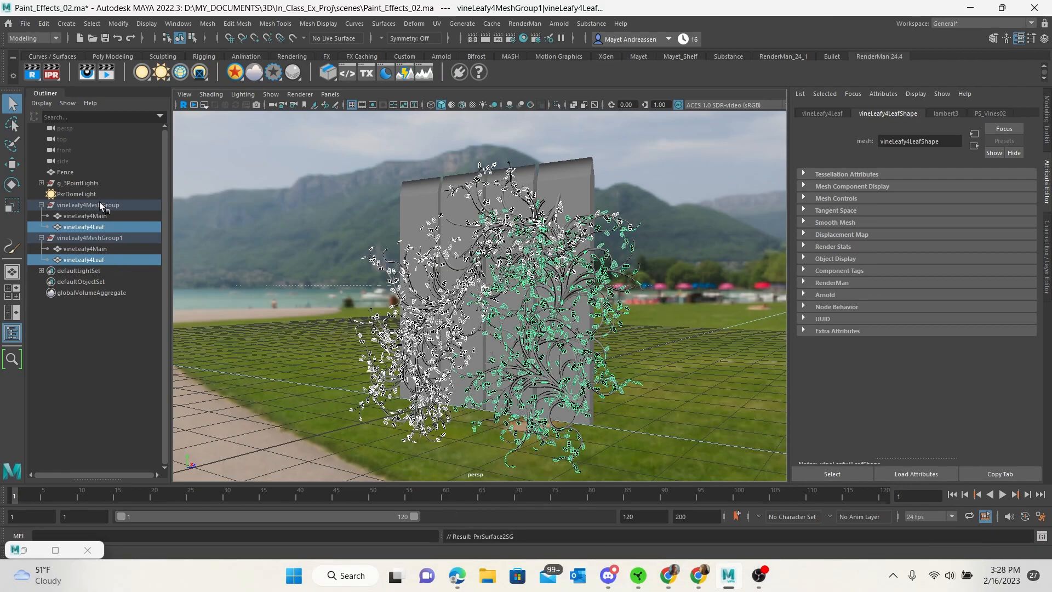
Step: Delete all unused shading nodes in the Hypershade and minimize its window
click(25, 551)
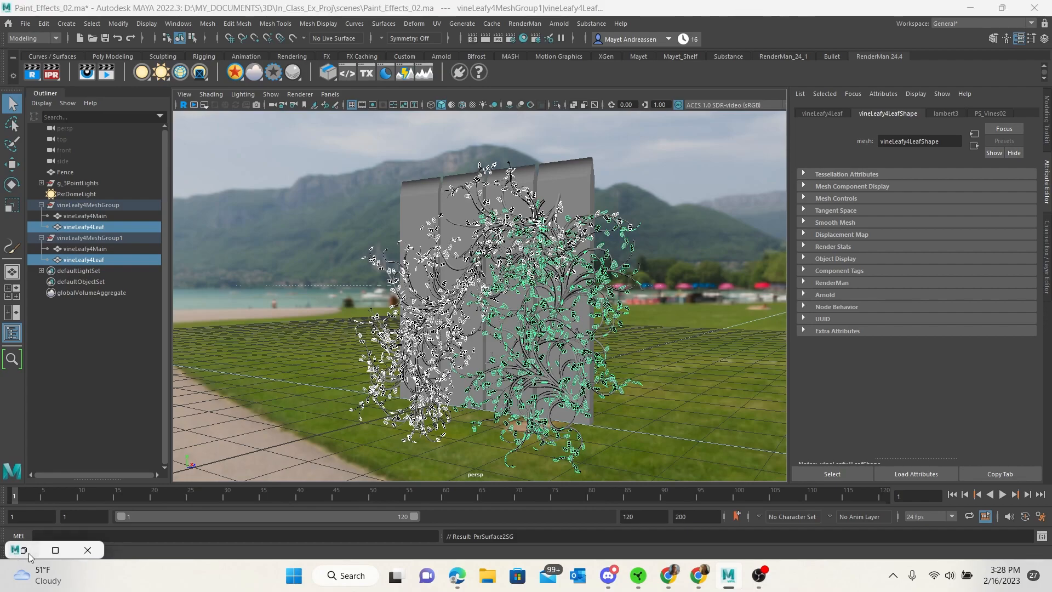
click(280, 125)
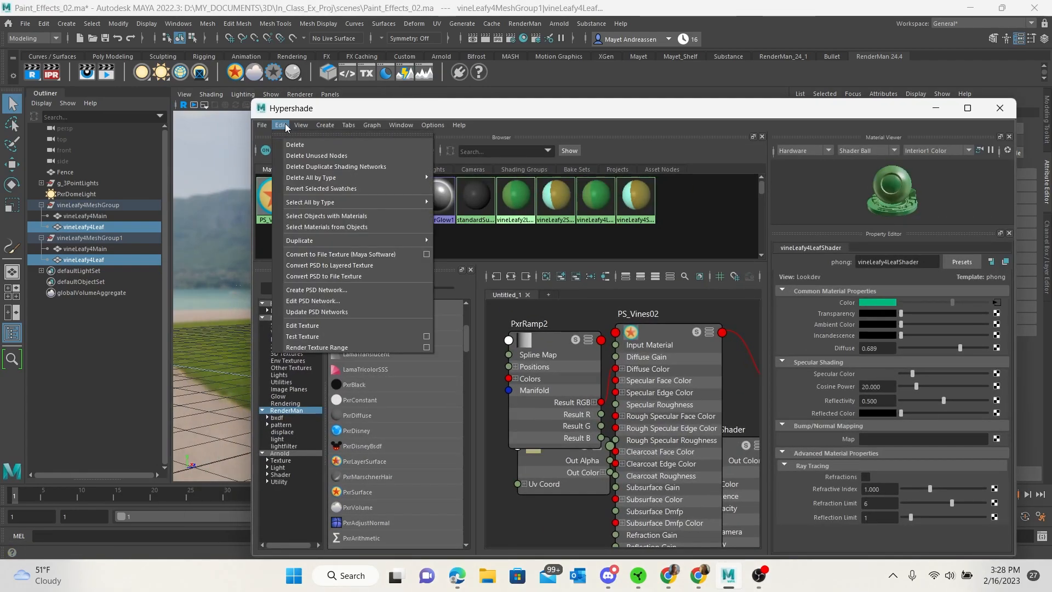
click(307, 157)
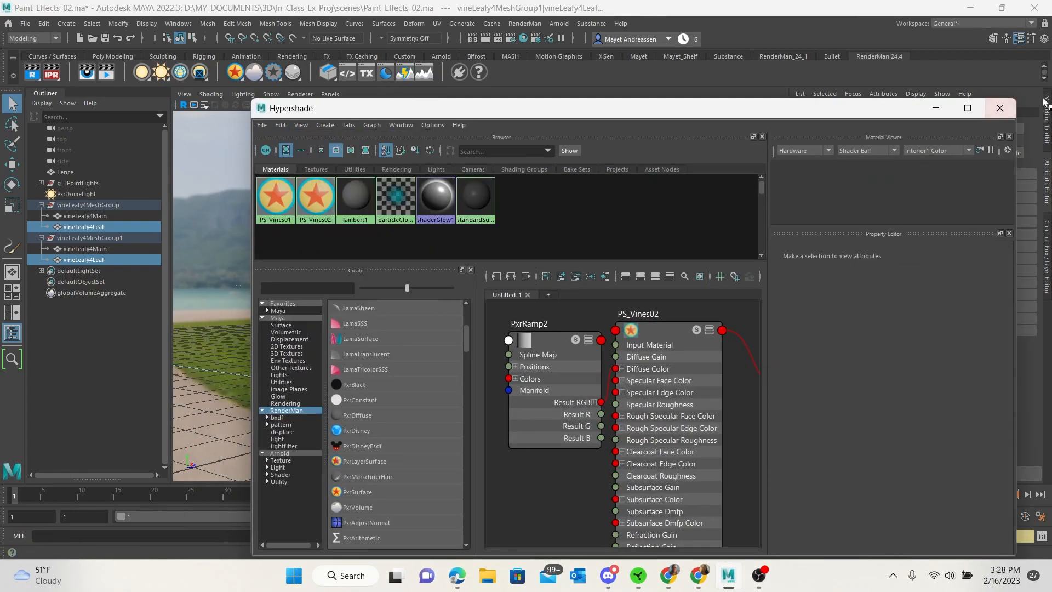
click(938, 108)
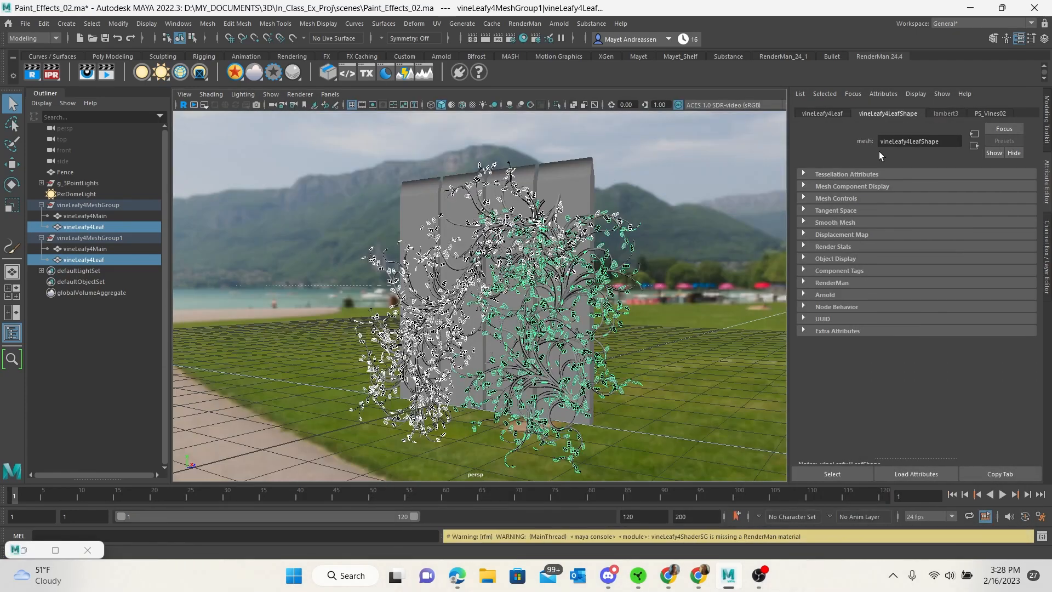
Step: Save the Paint_Effects_02 scene
key(ctrl+s)
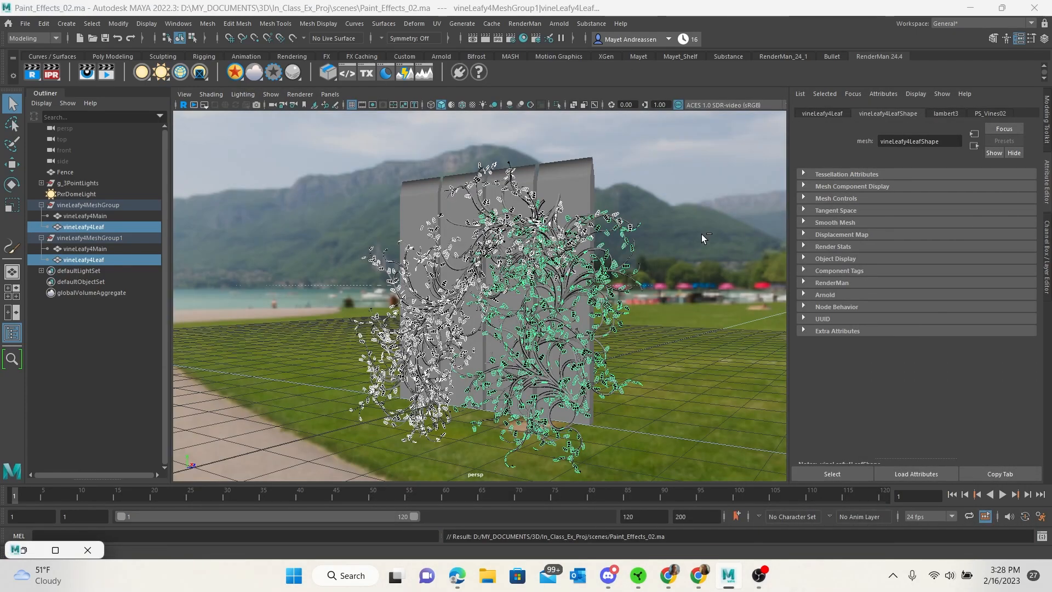
click(525, 23)
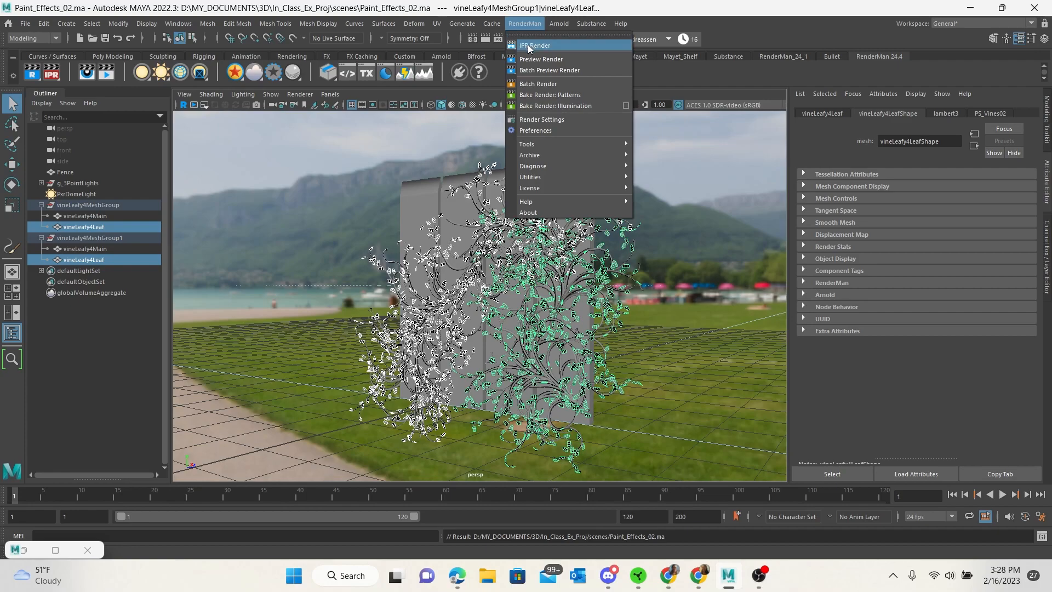
click(37, 23)
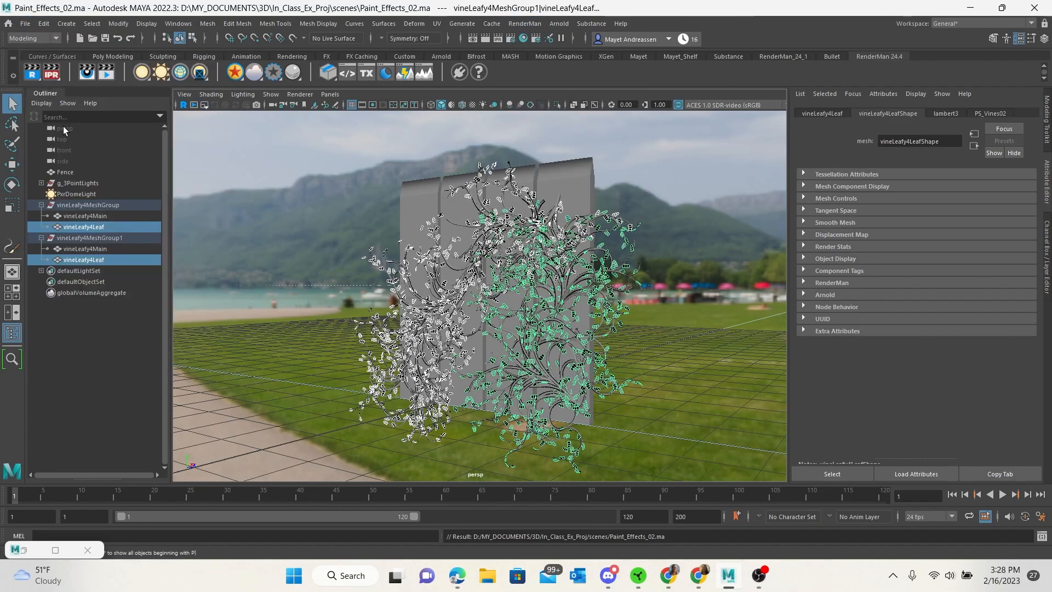
click(24, 23)
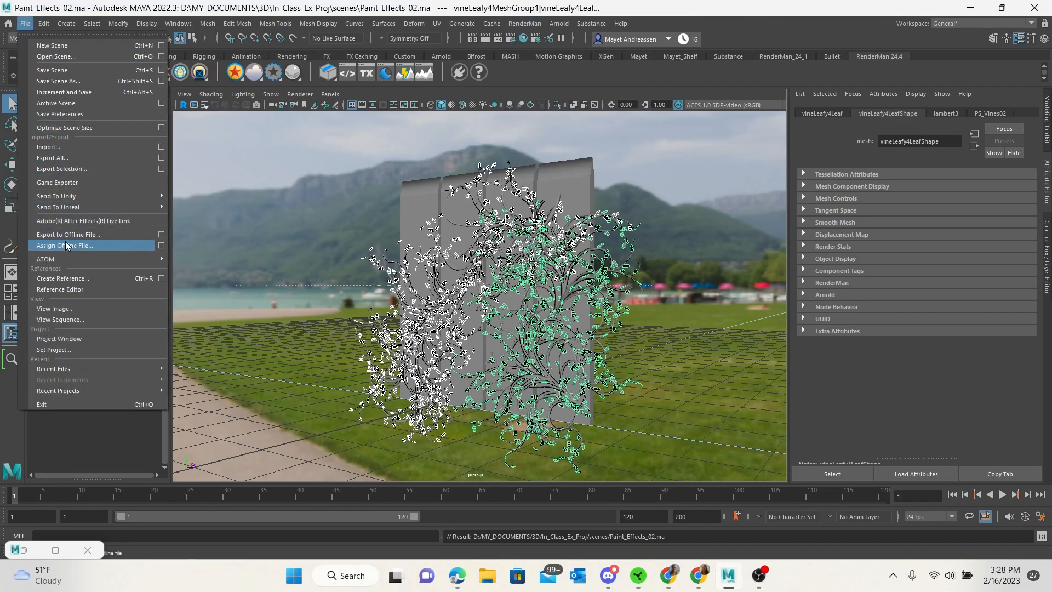
click(74, 71)
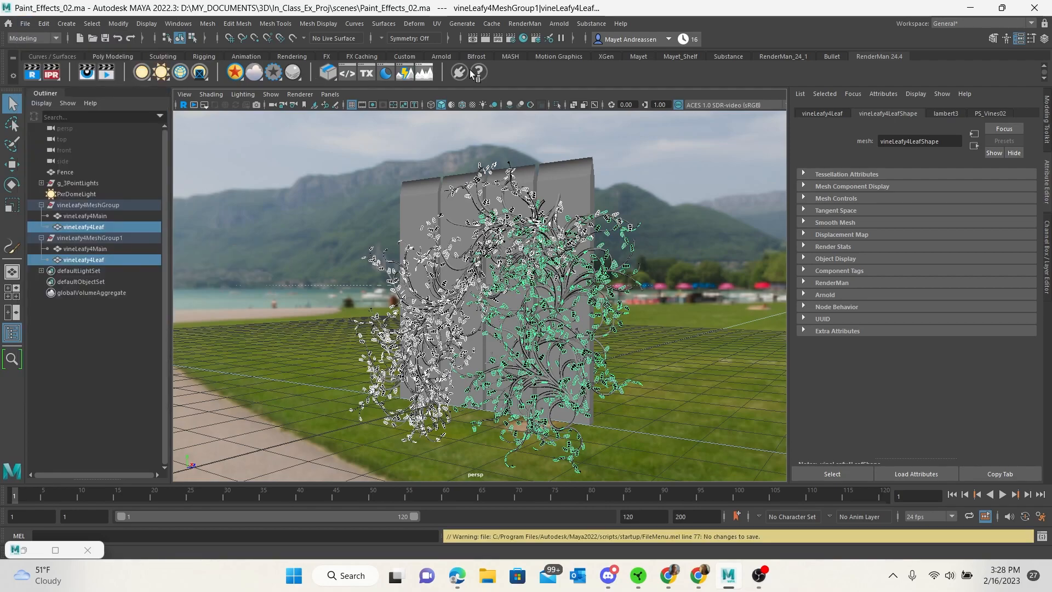
Step: Start a RenderMan IPR render of the perspective view and examine the vine leaves and stems up close
click(524, 23)
click(529, 45)
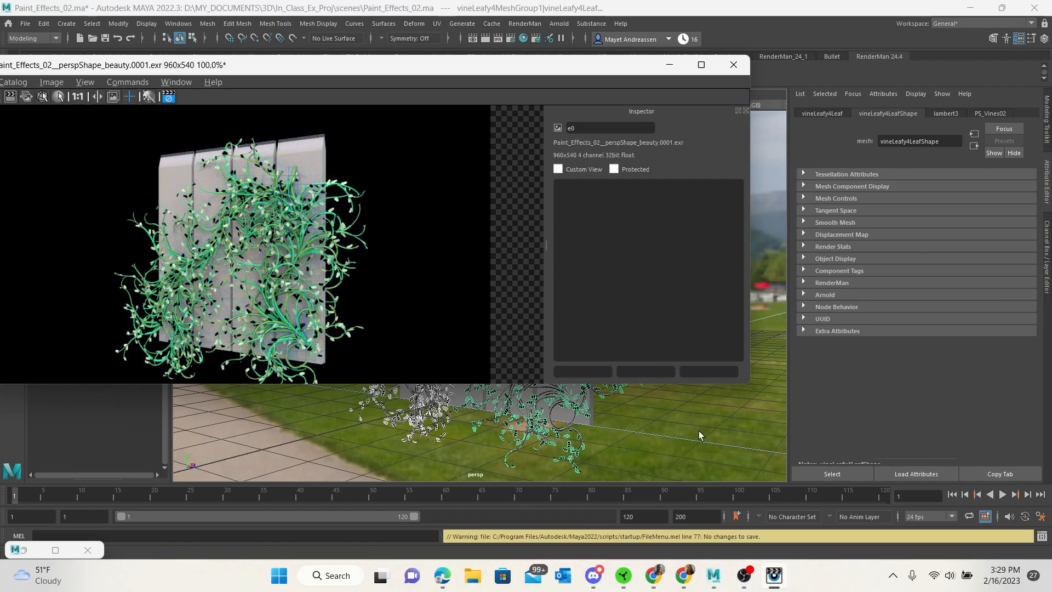
scroll(696, 433, up, 5)
scroll(691, 441, up, 3)
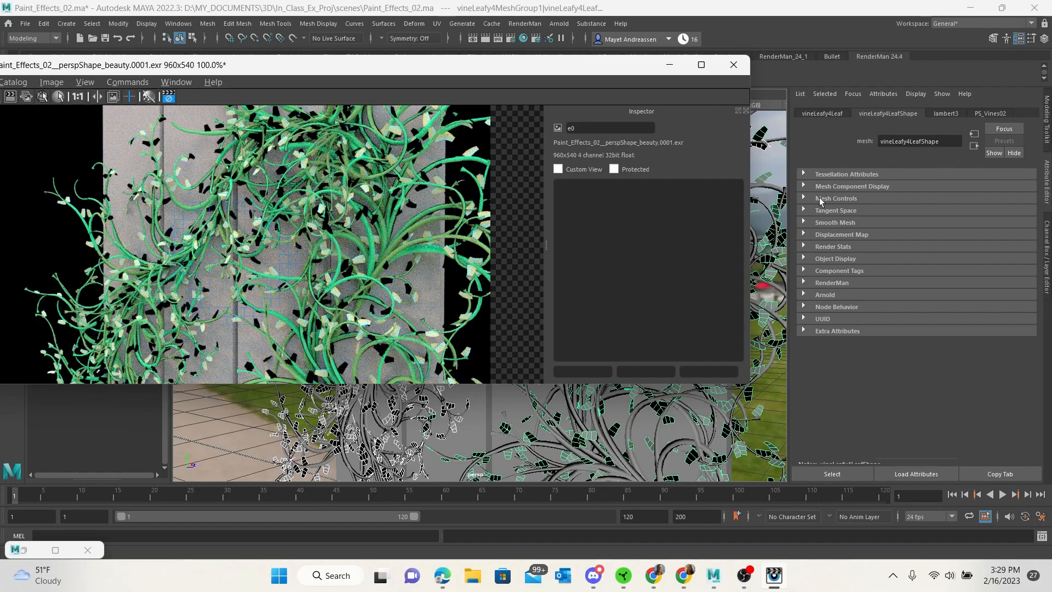
Step: Bring up PxrRamp2's attributes, reposition the render window and examine the rendered vines from farther back
double_click(28, 549)
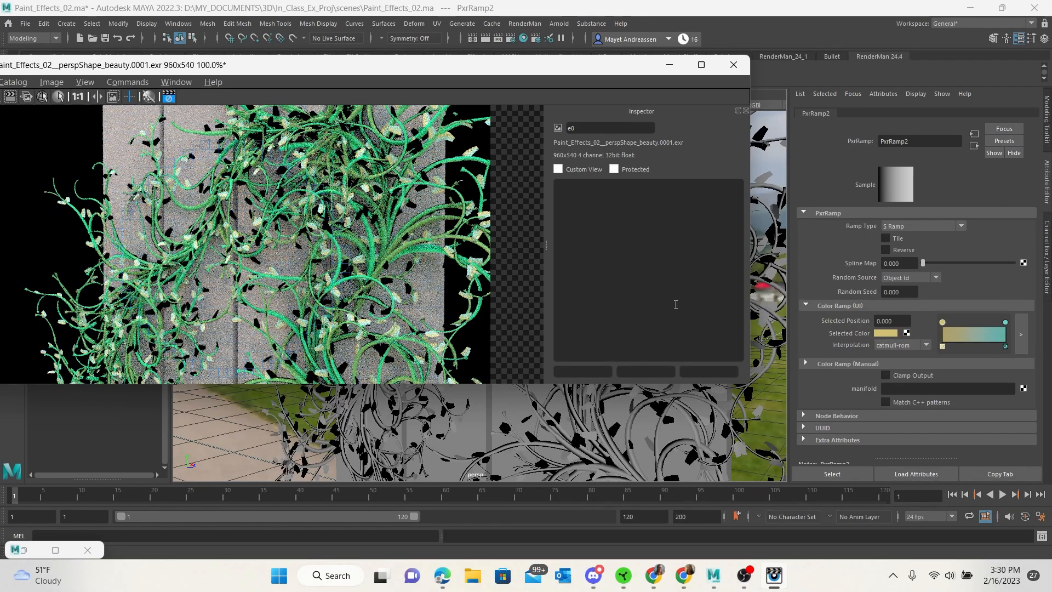
drag(408, 70, 510, 63)
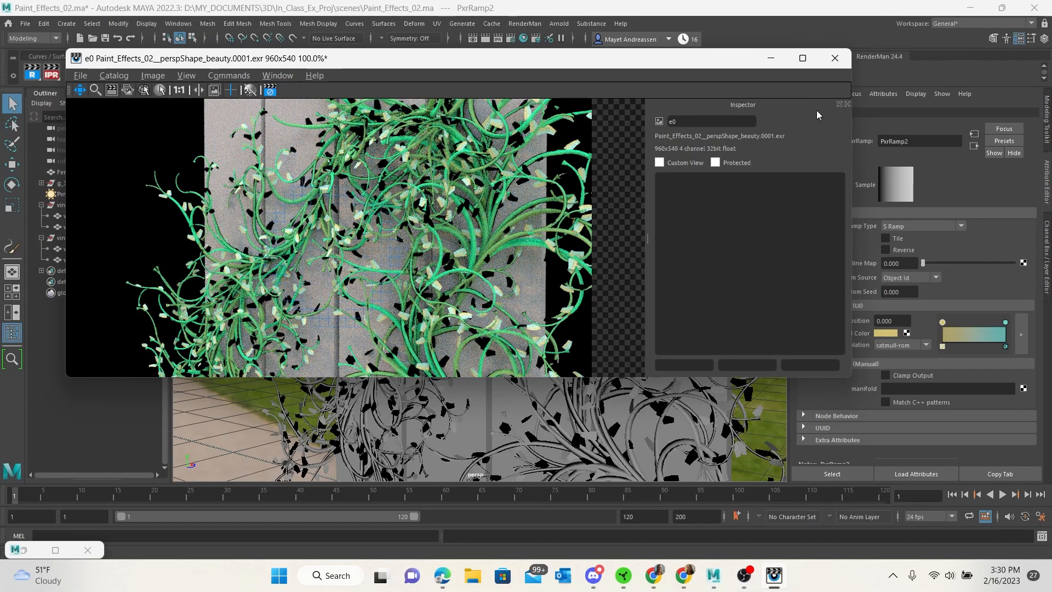
scroll(624, 327, down, 1)
scroll(664, 402, down, 3)
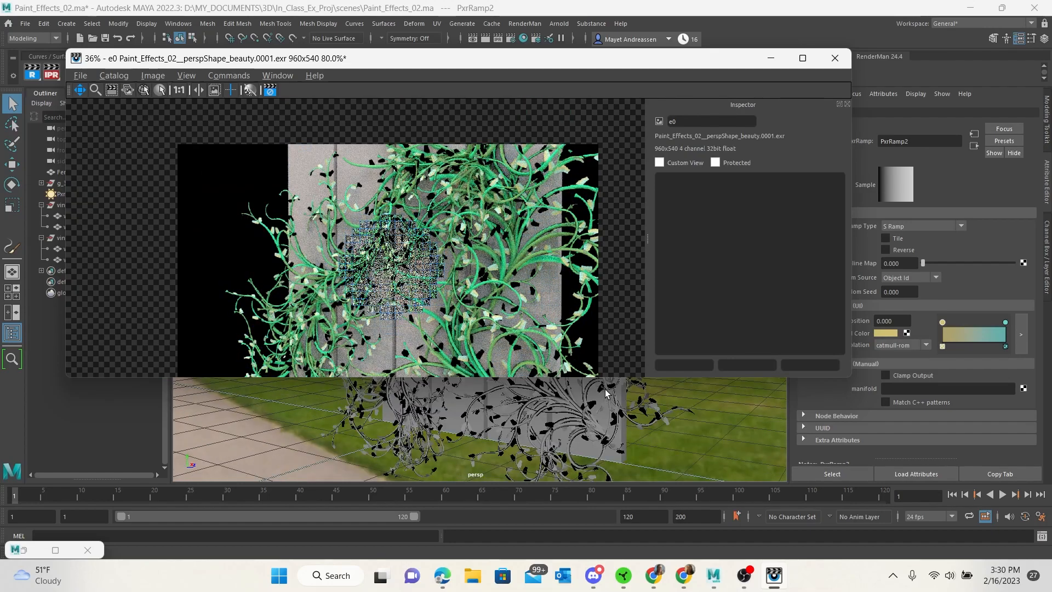